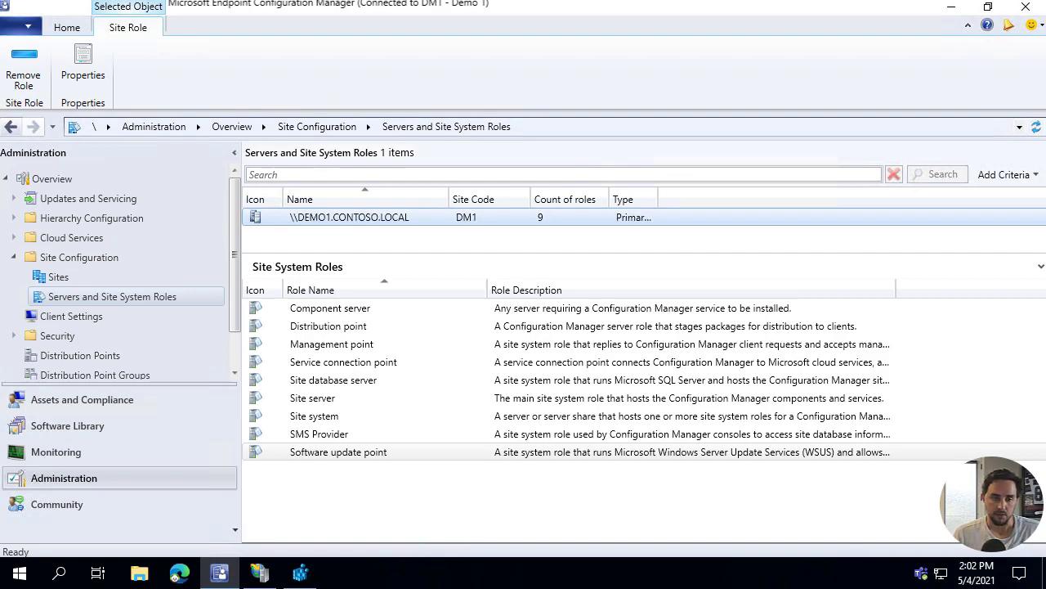
Step: Review the software update point properties: WSUS ports 8530 and 8531, SSL not required
right_click(344, 455)
left_click(289, 487)
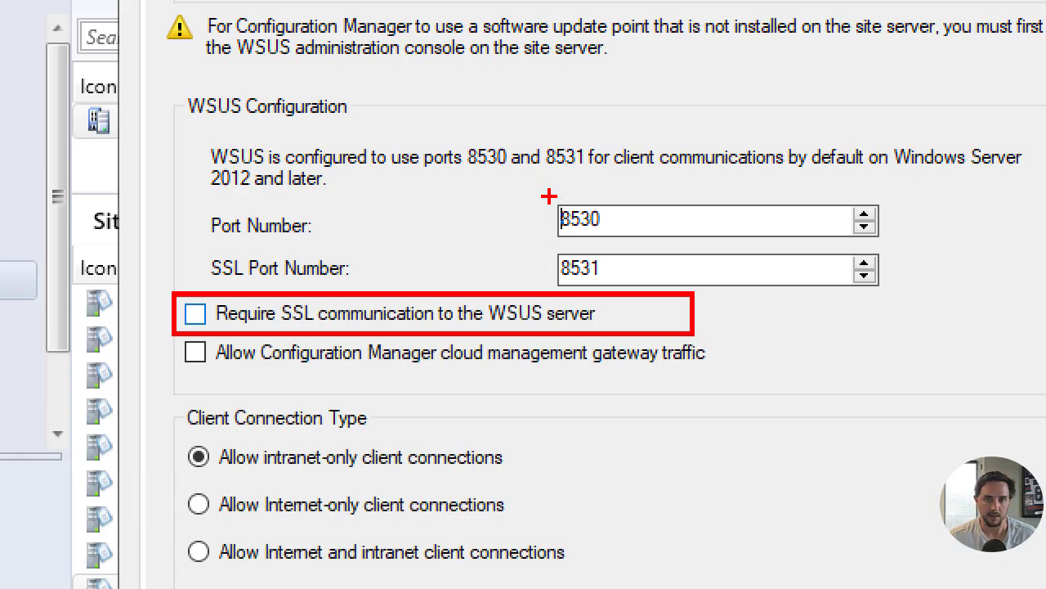
left_click_drag(548, 197, 632, 246)
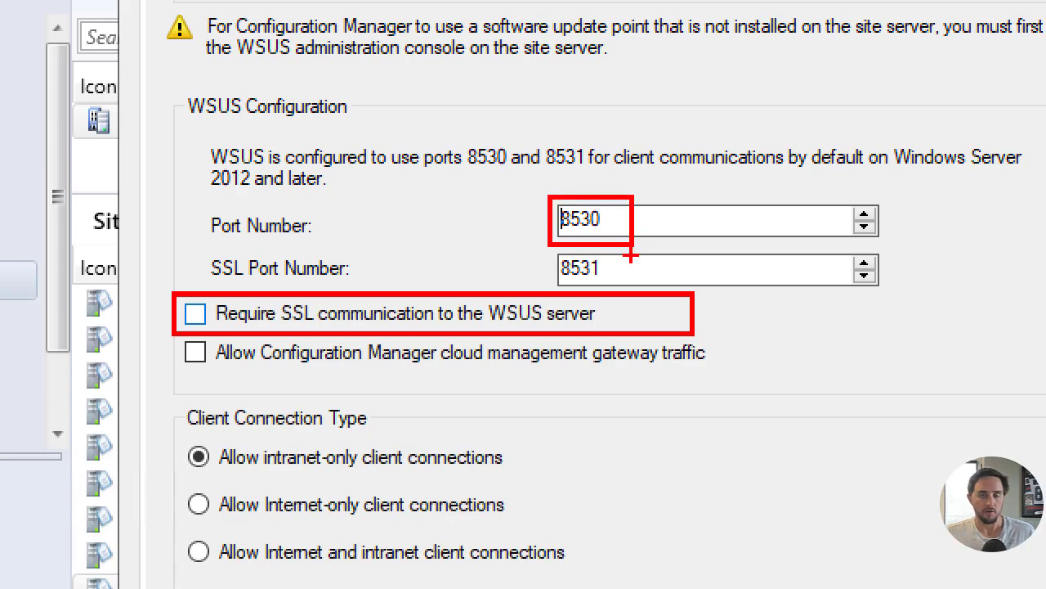
key("Escape")
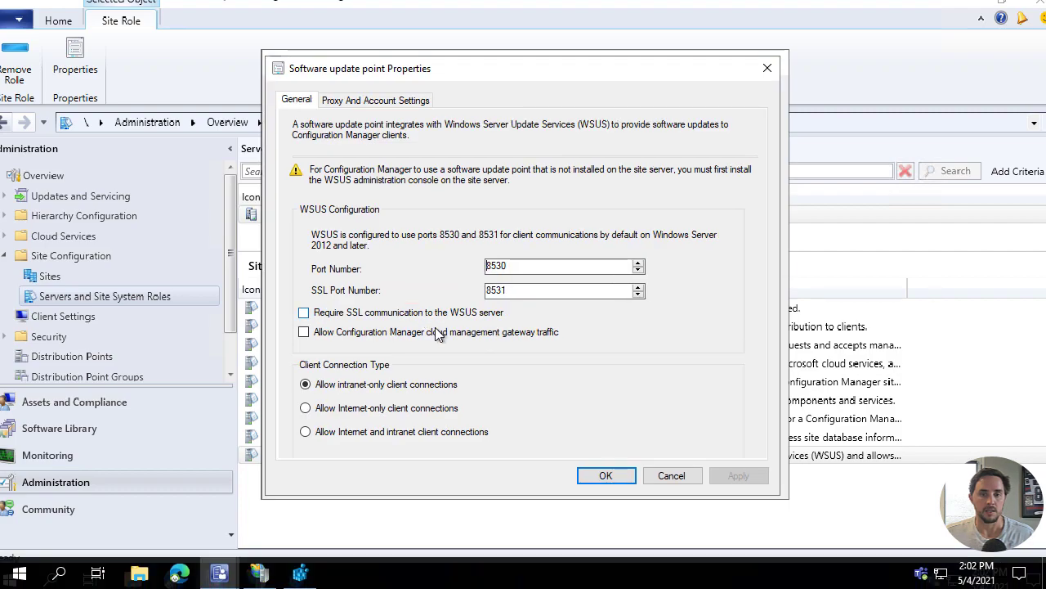
Step: Inspect WSUS Administration's bindings: http on 8530, https on 8531 with no SSL certificate
left_click(259, 575)
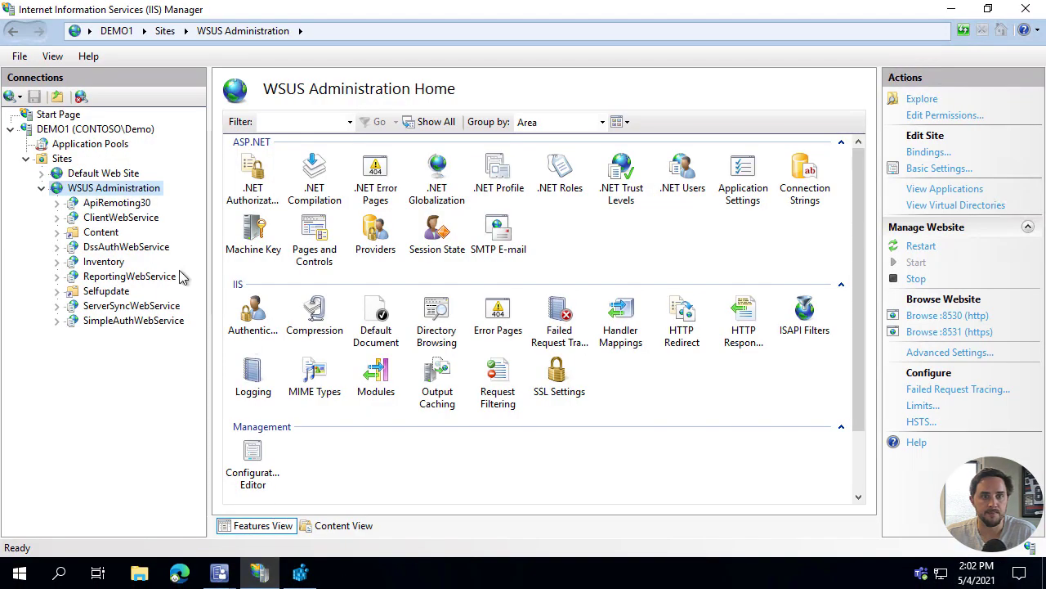
right_click(117, 188)
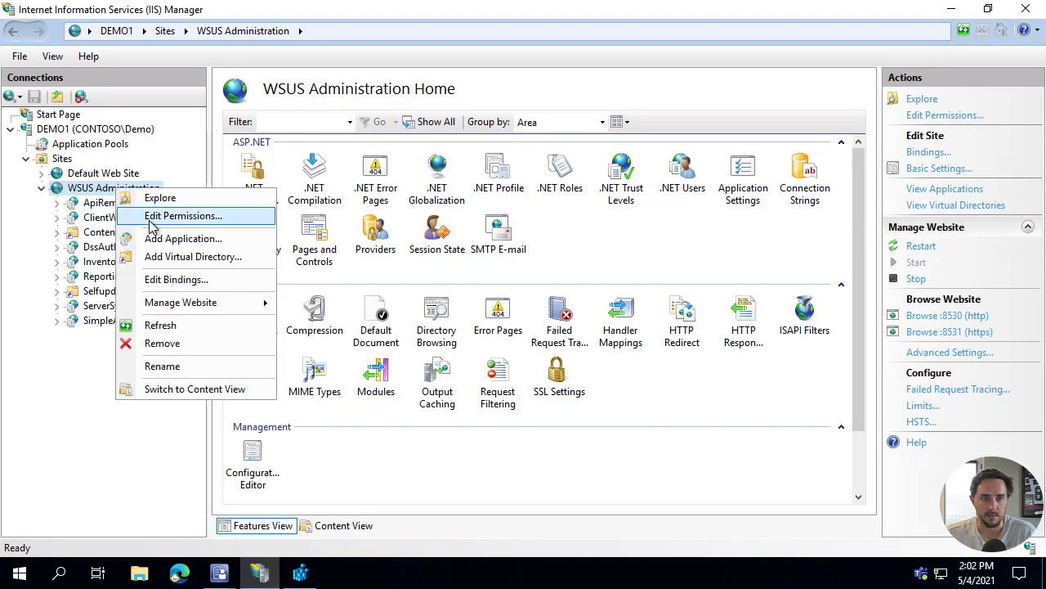
left_click(177, 278)
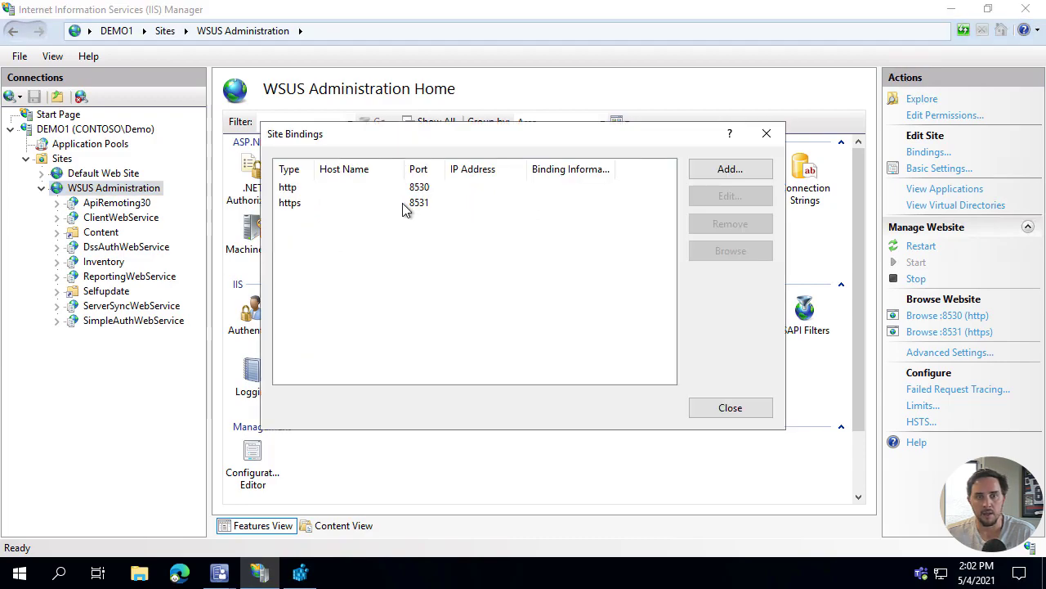
double_click(408, 204)
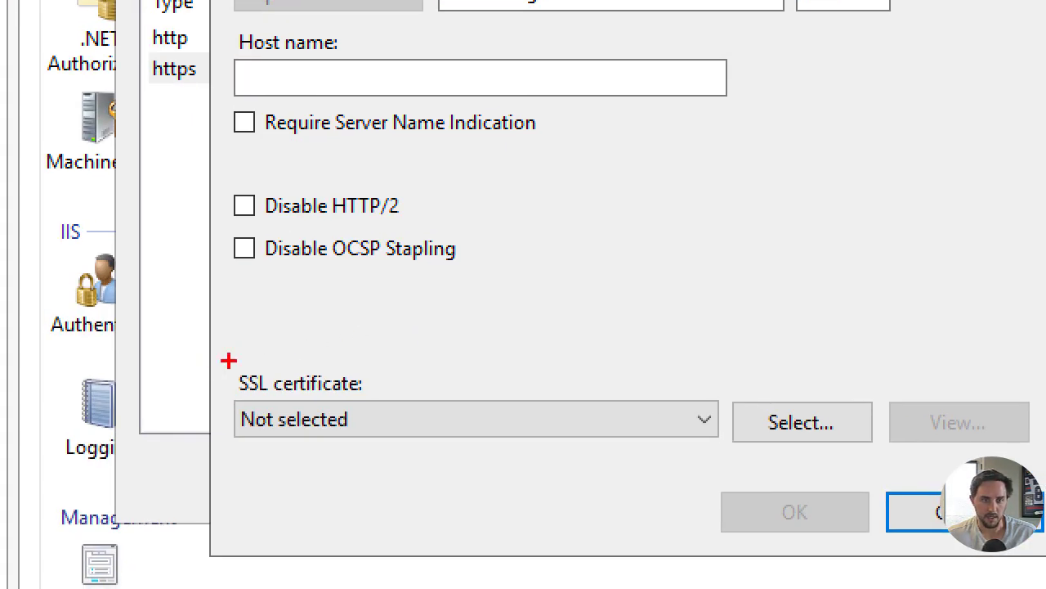
mouse_move(230, 360)
left_mouse_down()
mouse_move(649, 450)
mouse_move(726, 448)
left_mouse_up()
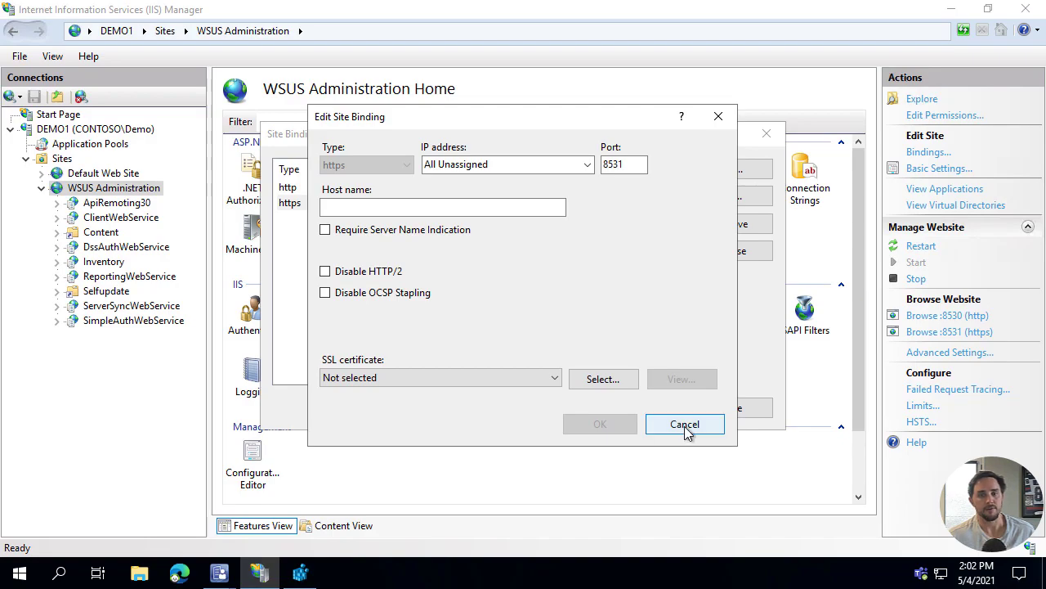
left_click(963, 521)
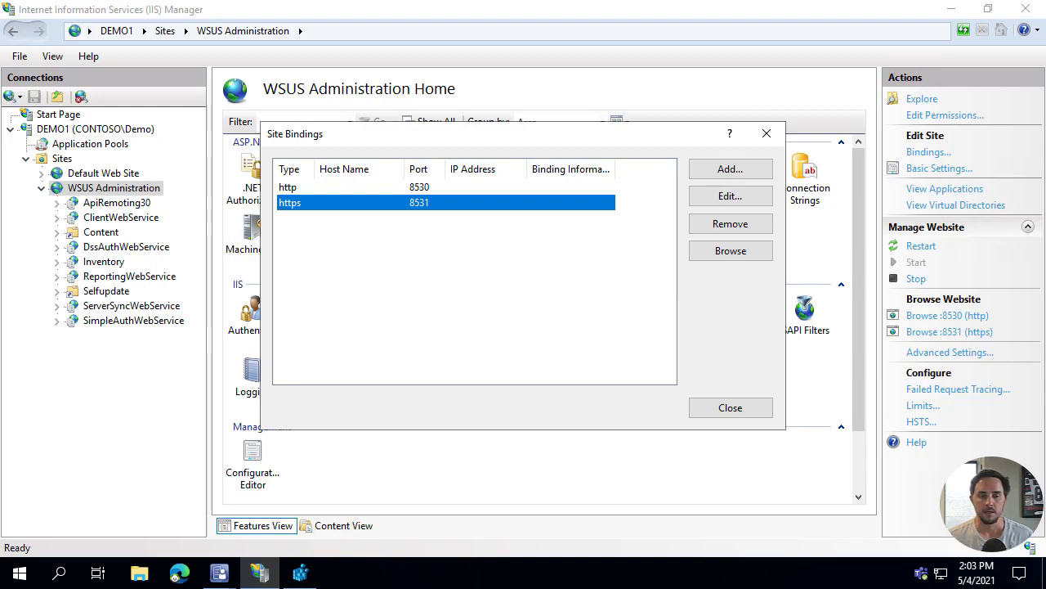
Step: Review the software update point's PKI certificate requirements, then open the Example PKI certificate deployment article
left_click(752, 409)
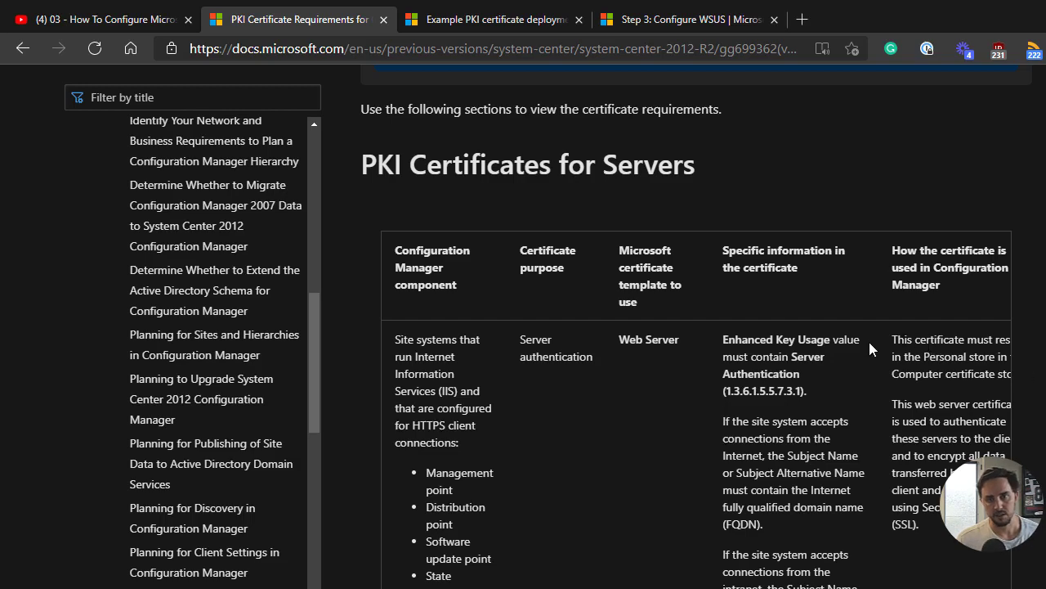
scroll(817, 331, "down", 2)
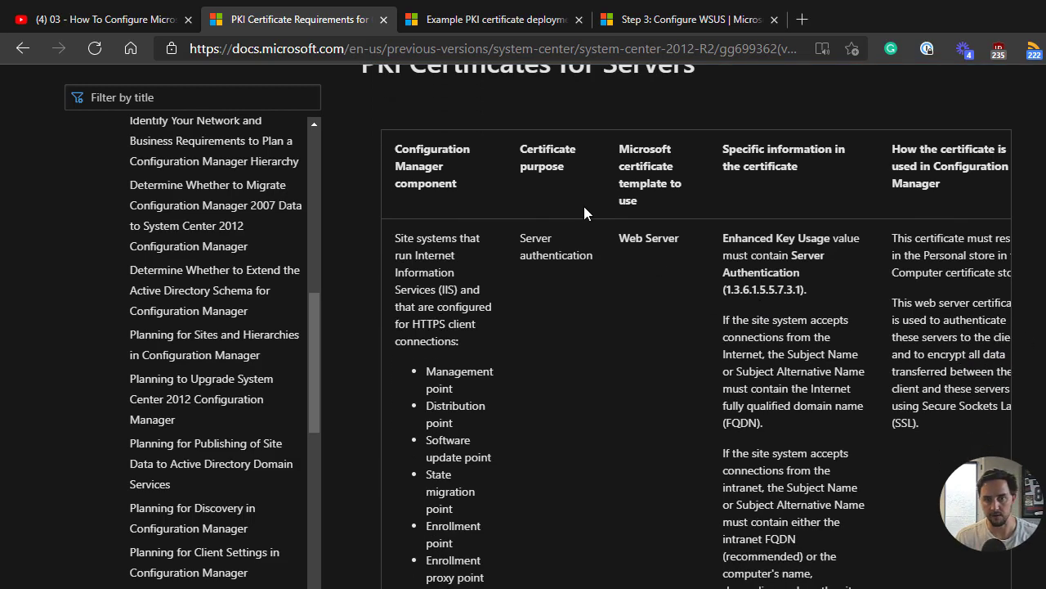
scroll(584, 213, "down", 1)
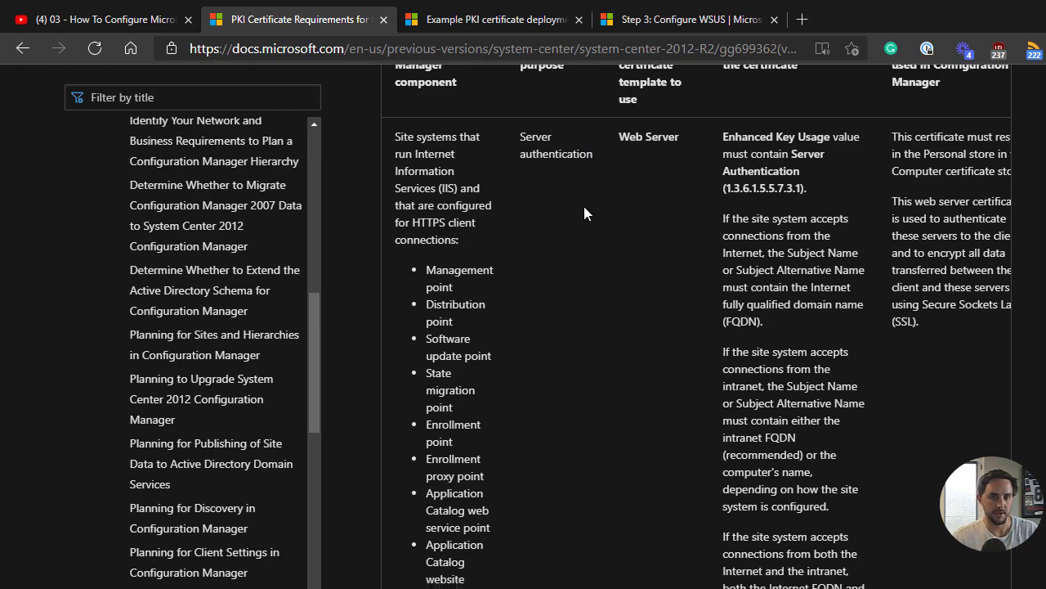
scroll(583, 213, "down", 1)
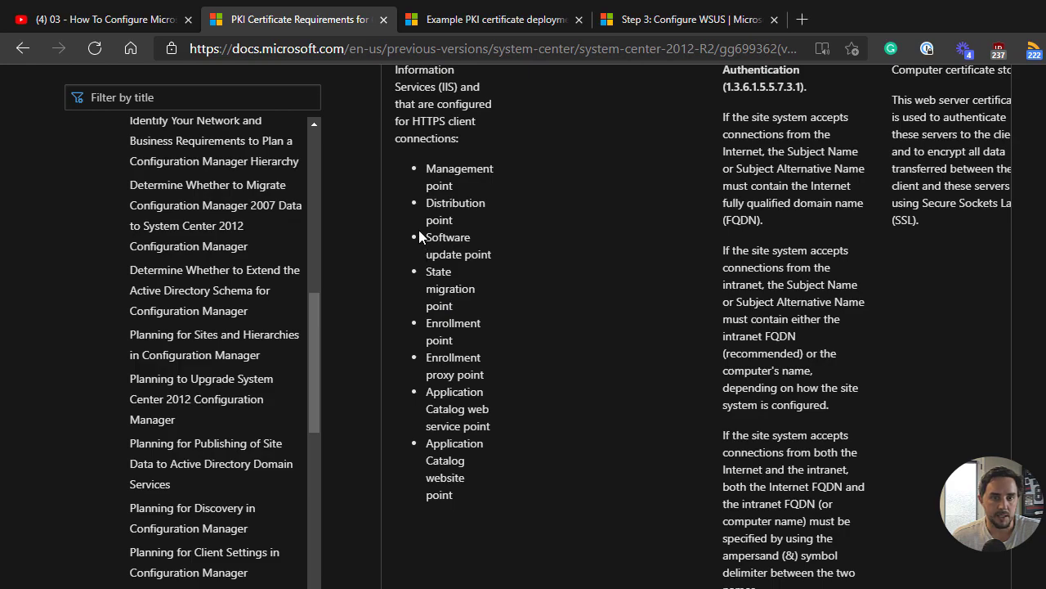
left_click_drag(424, 237, 473, 260)
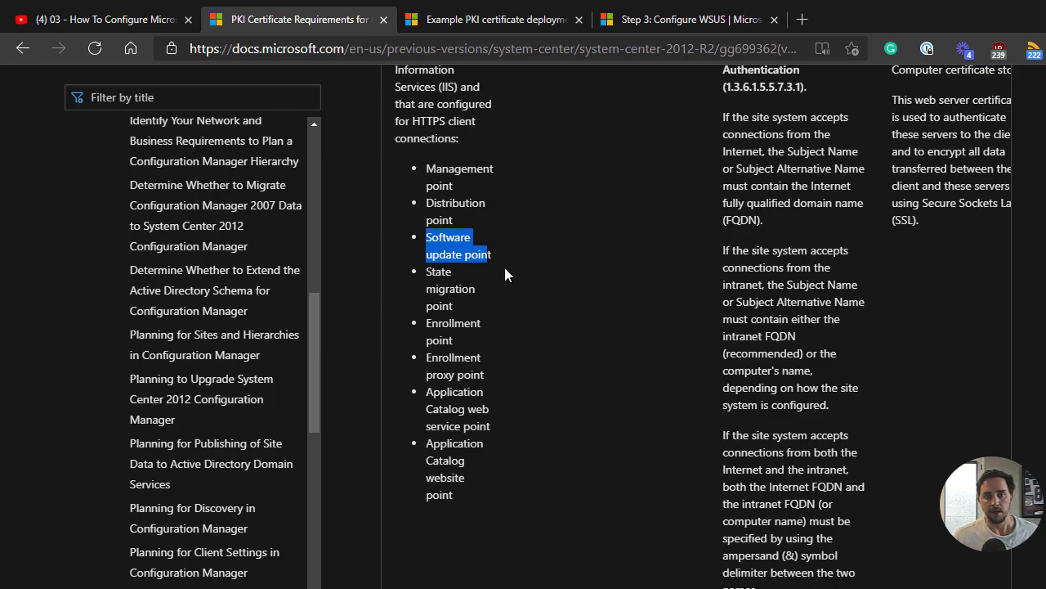
scroll(719, 281, "up", 1)
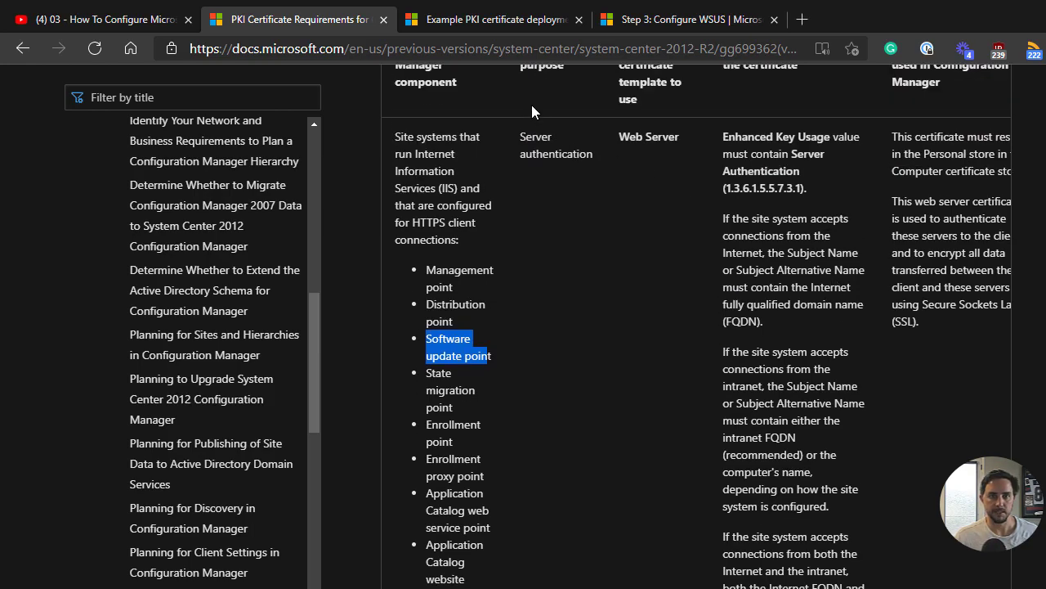
left_click(491, 21)
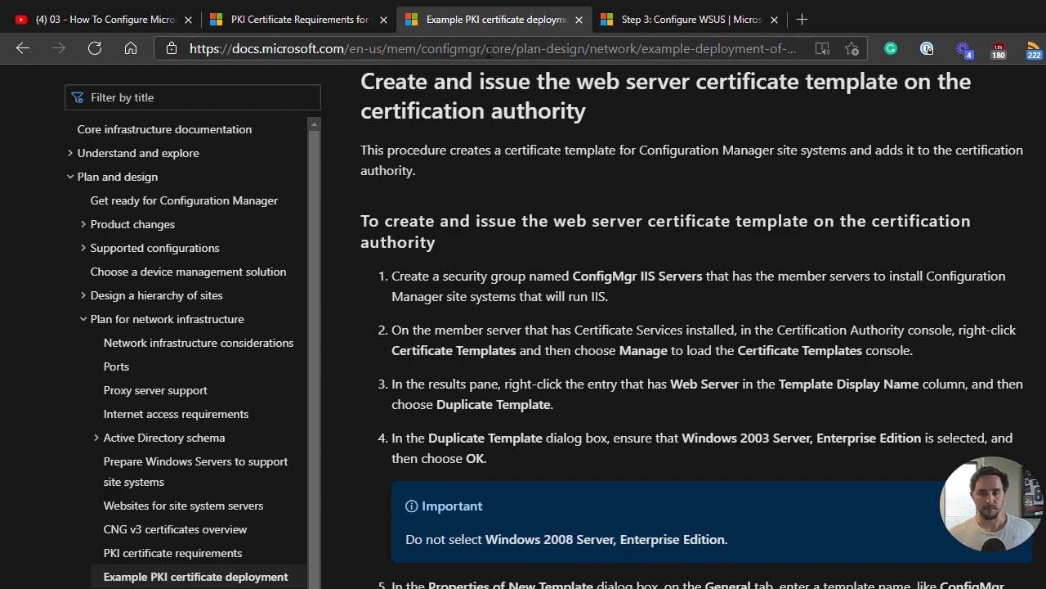
Step: Skim the certificate template steps and open the Step 3: Configure WSUS article
scroll(513, 247, "down", 3)
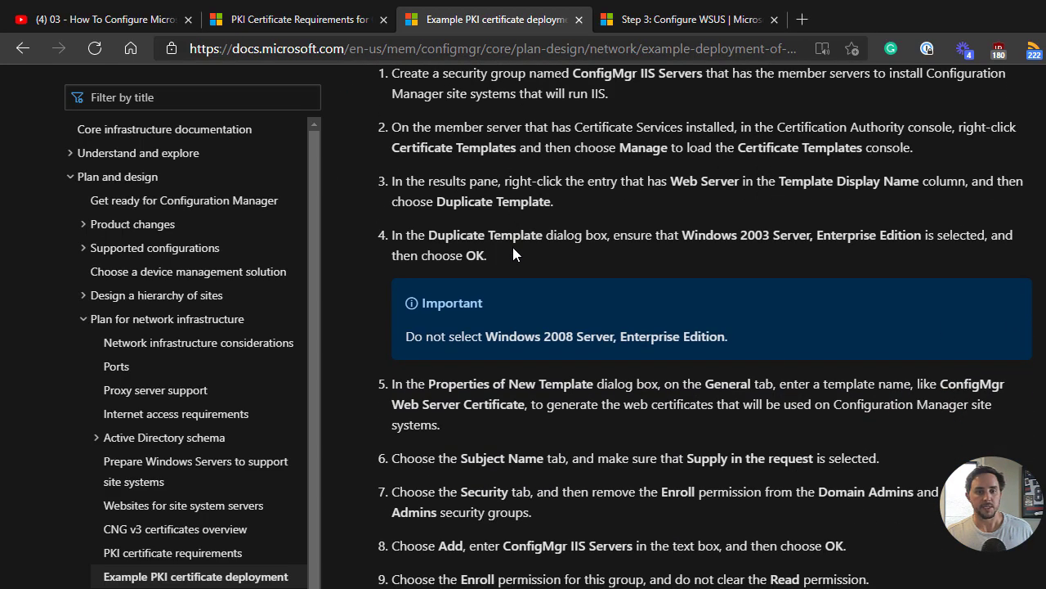
scroll(513, 247, "down", 5)
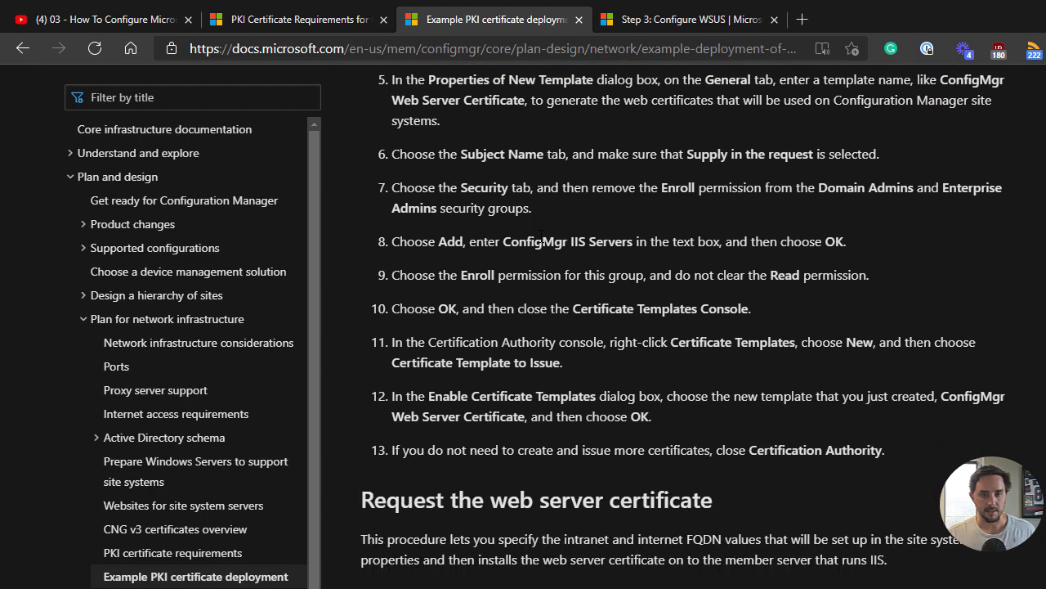
scroll(576, 255, "up", 3)
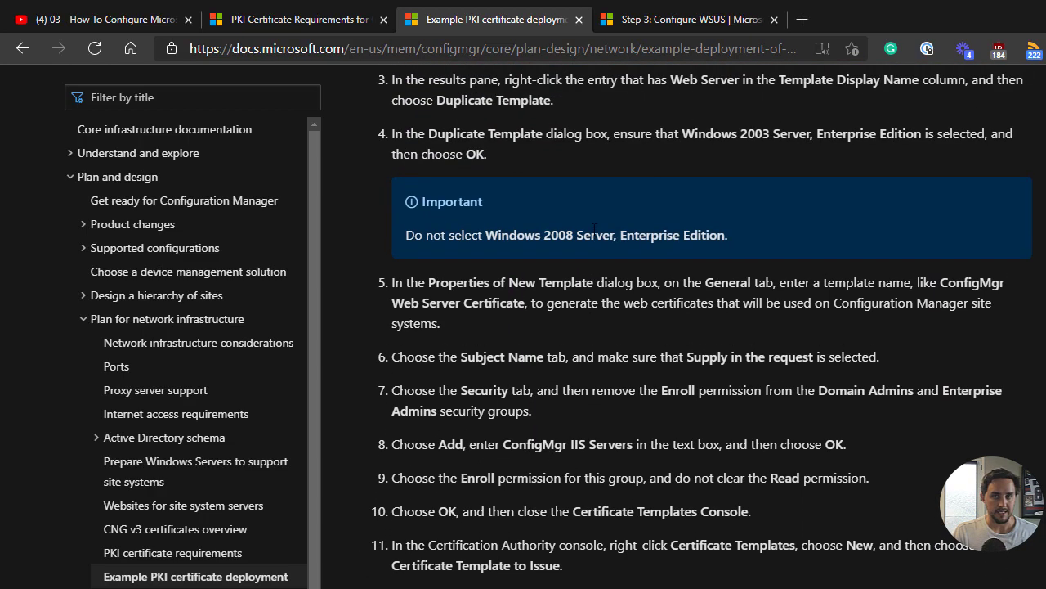
left_click(710, 25)
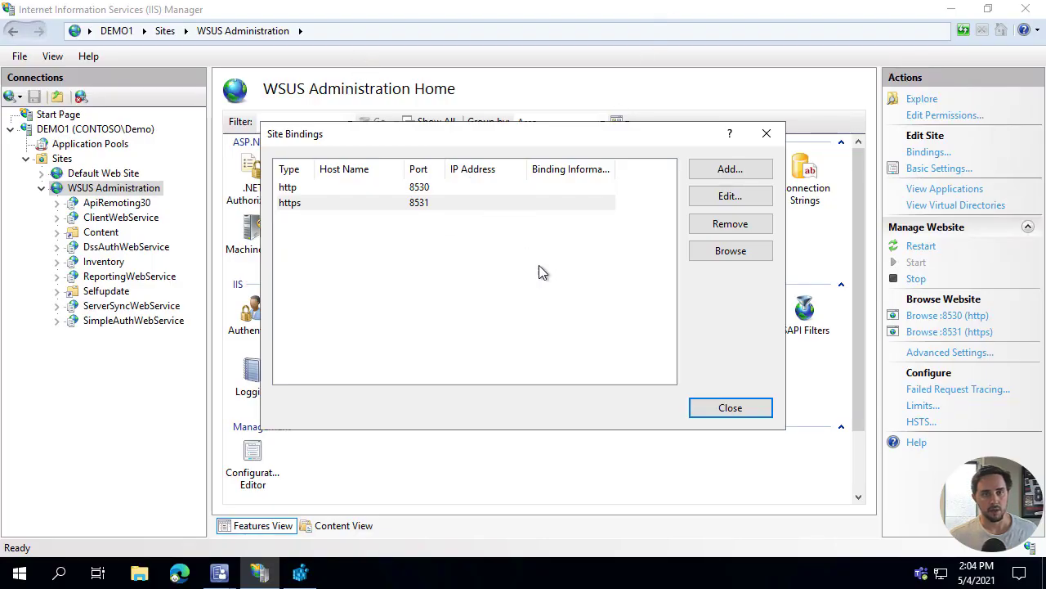
Step: Close the Site Bindings list and the software update point properties, selecting DEMO1 in the console
left_click(730, 407)
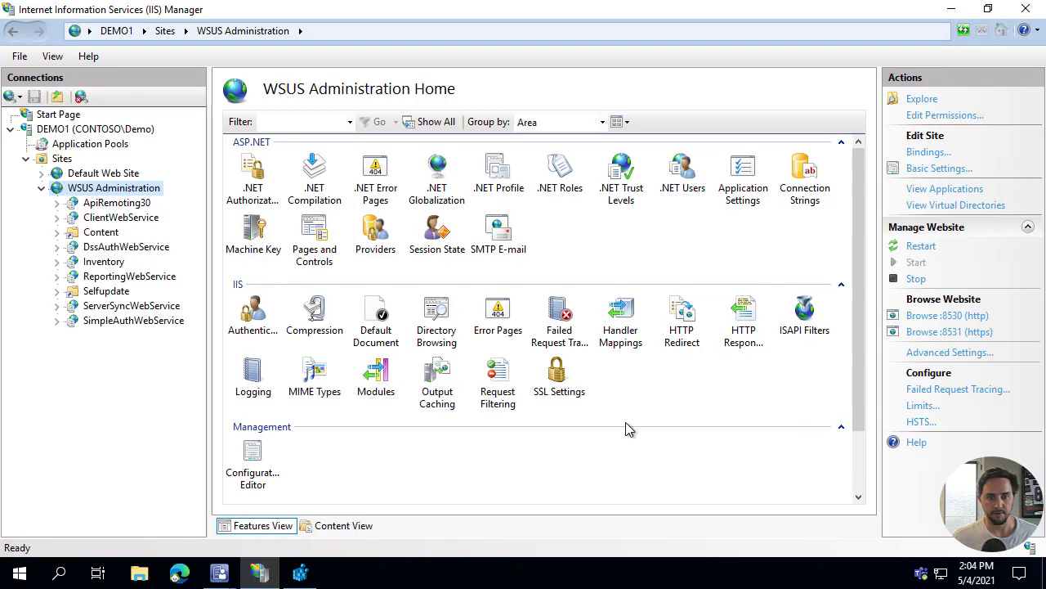
mouse_move(224, 577)
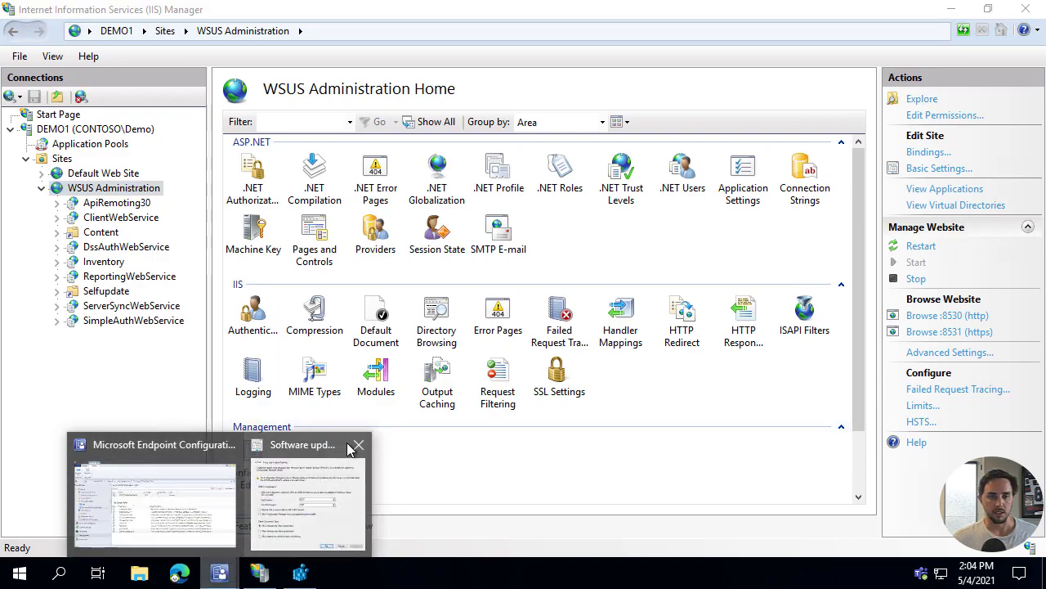
left_click(358, 444)
left_click(239, 516)
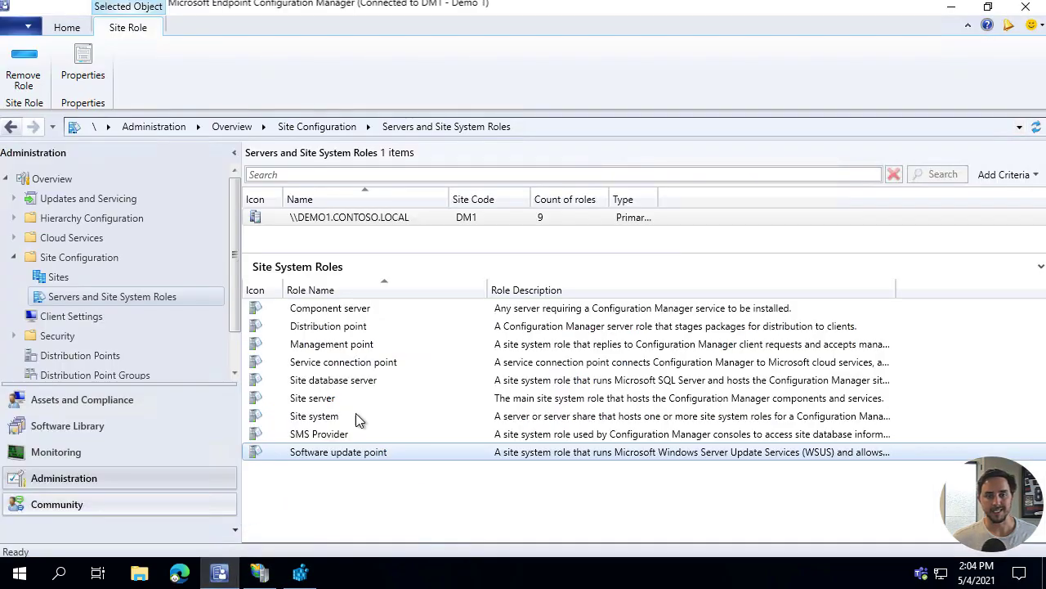
left_click(353, 218)
Step: Minimise IIS Manager and switch to the DC server's session
left_click(219, 572)
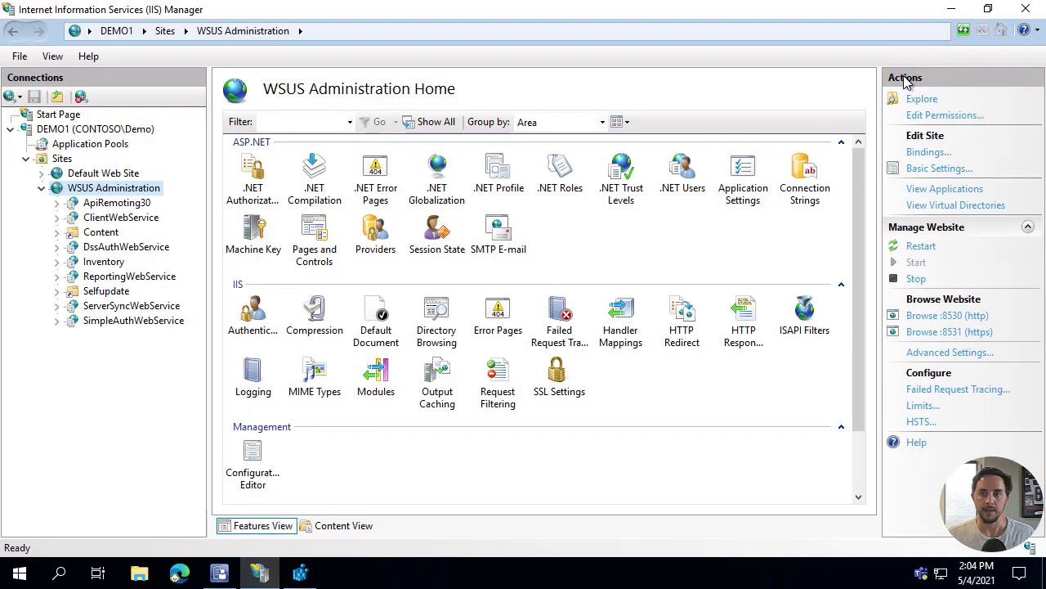
left_click(951, 18)
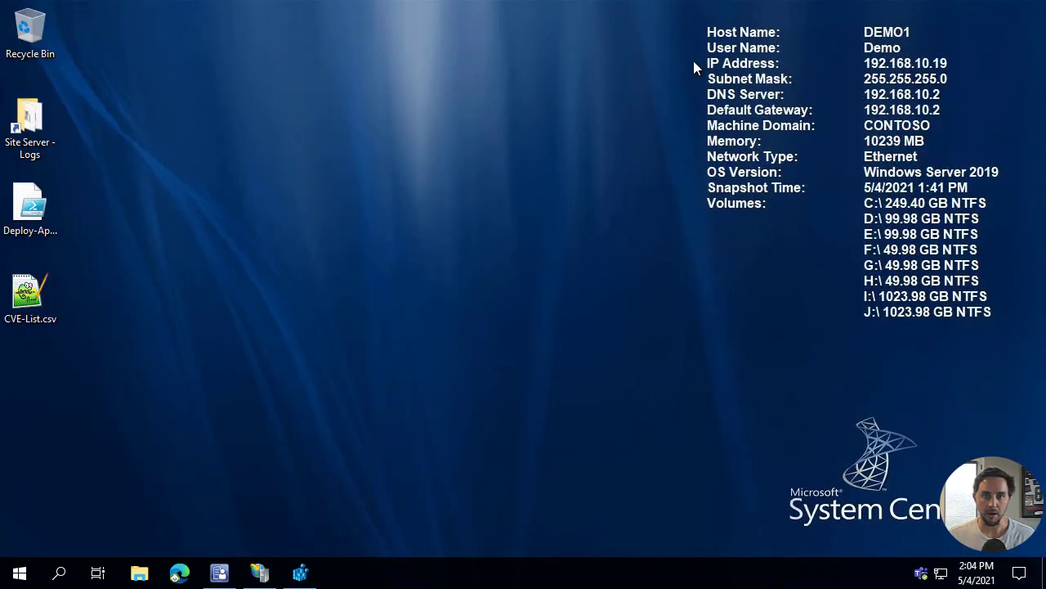
left_click(200, 3)
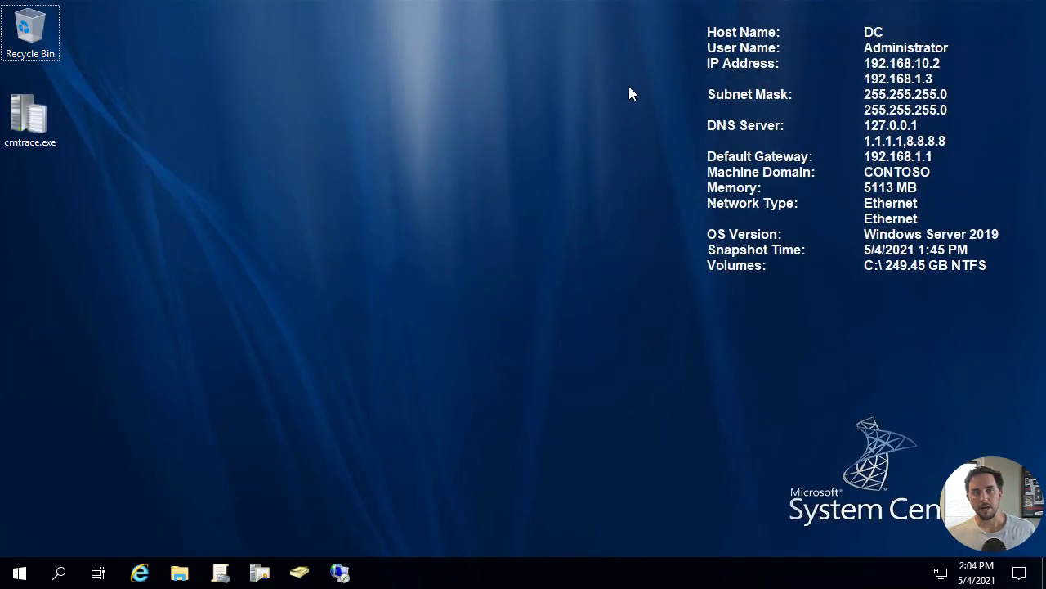
Step: Open the Certificate Templates console from CONTOSO-DC-CA in Certification Authority
left_click(261, 573)
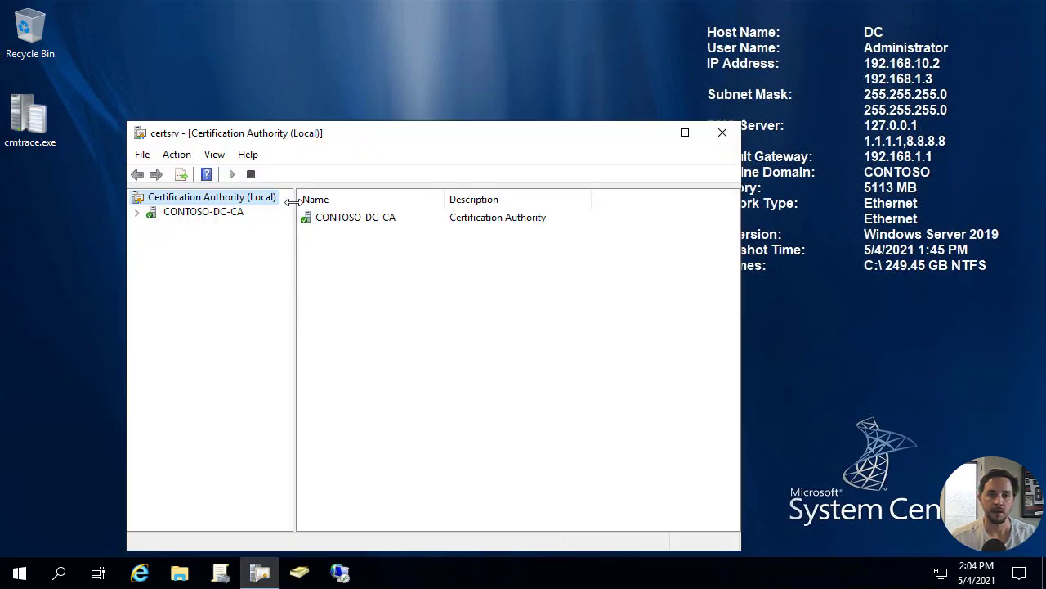
double_click(289, 133)
double_click(94, 88)
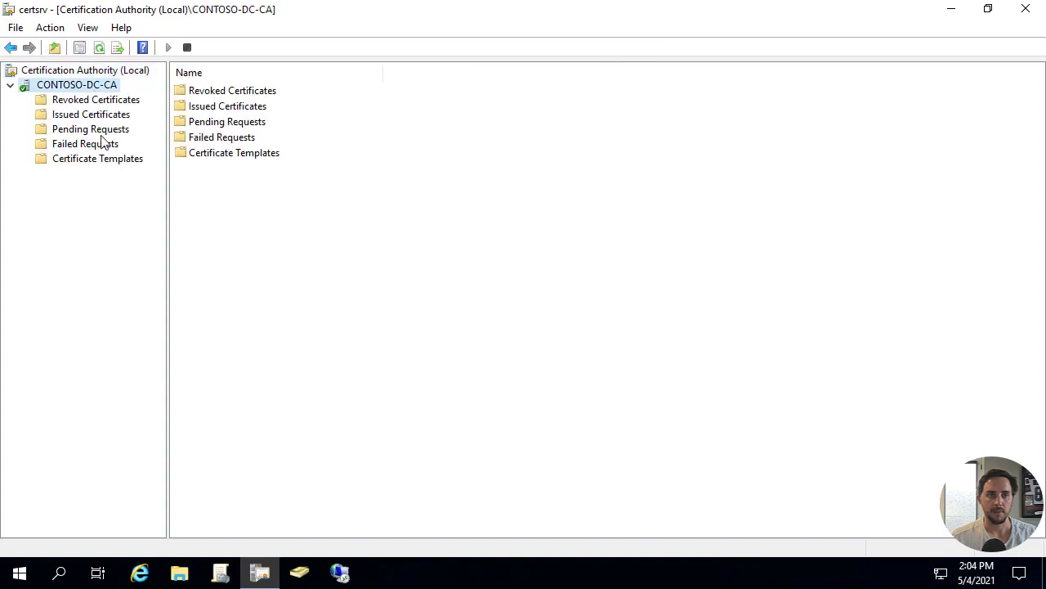
right_click(96, 160)
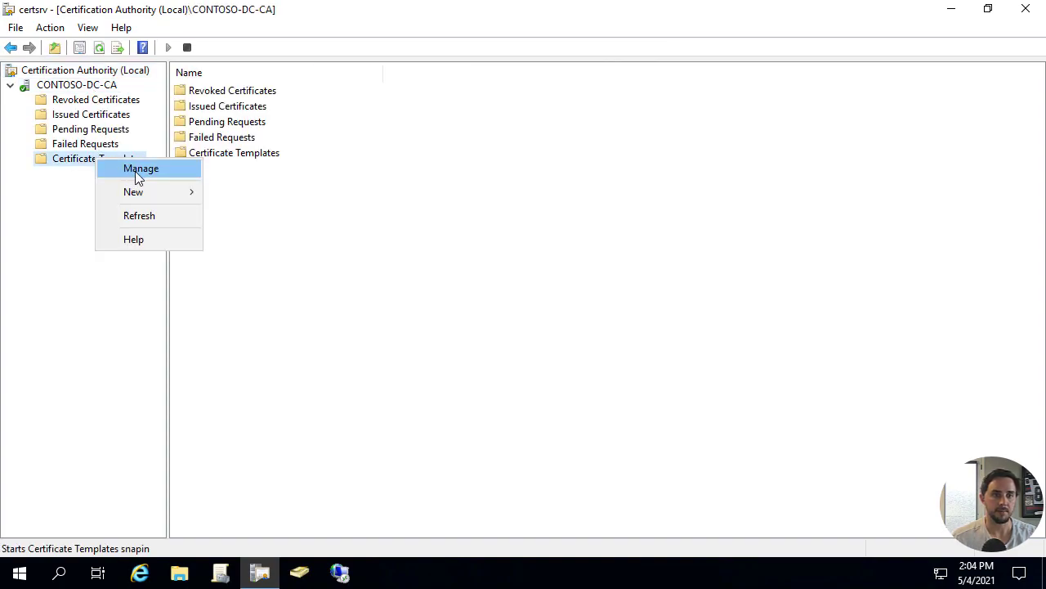
left_click(135, 171)
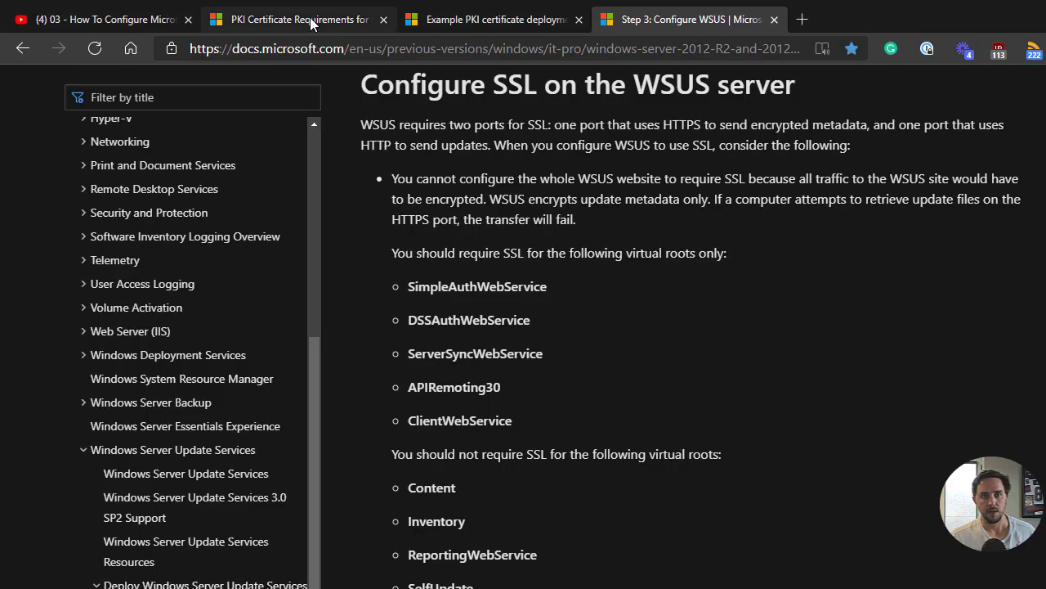
Step: Check the Example PKI certificate deployment guide for the template steps
left_click(313, 20)
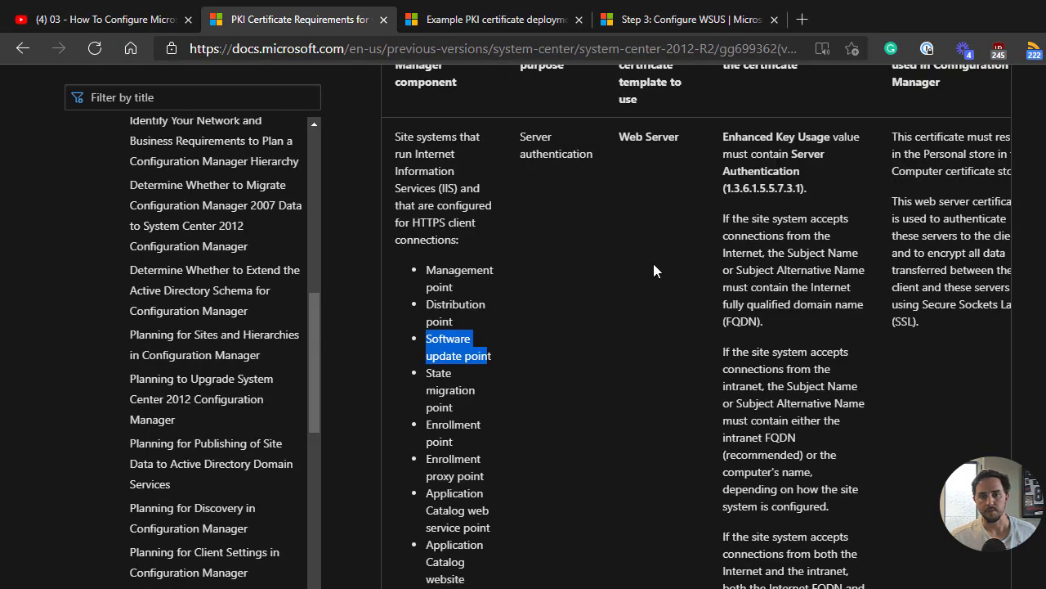
left_click(499, 19)
scroll(639, 314, "up", 3)
scroll(526, 241, "up", 2)
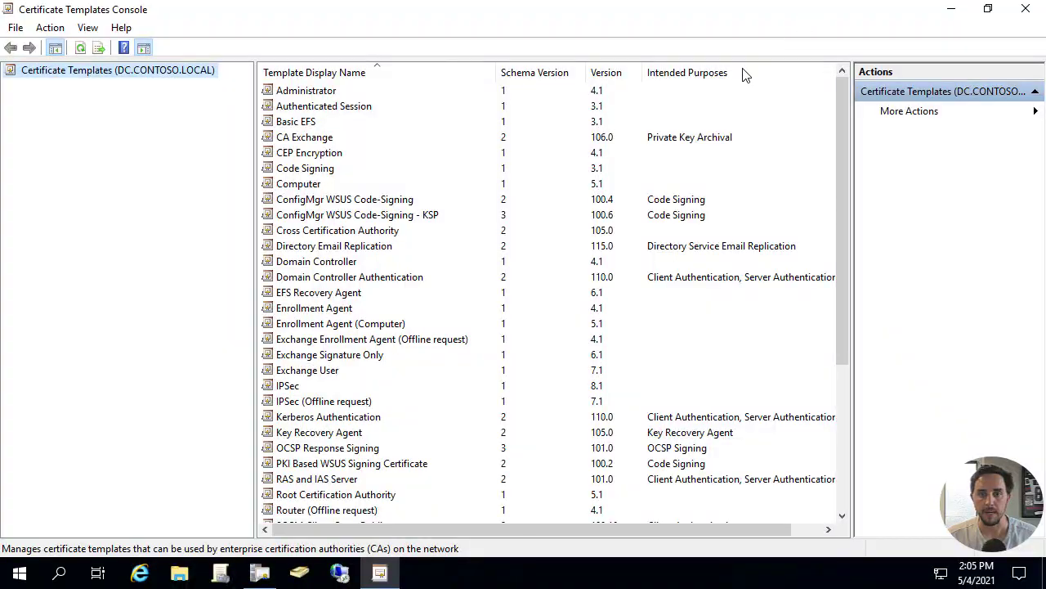
scroll(378, 317, "down", 5)
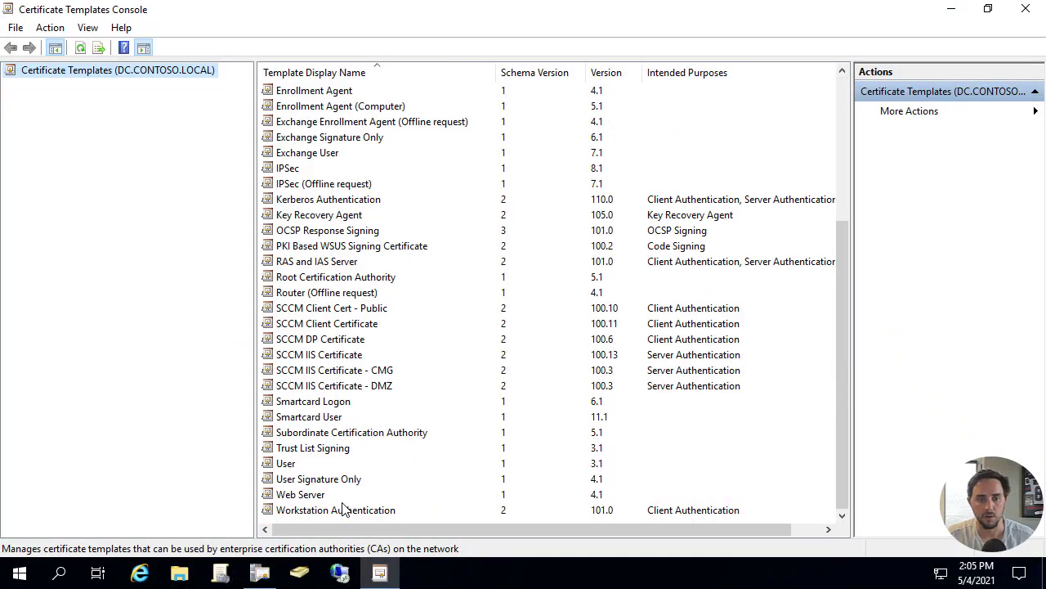
Step: Duplicate the Web Server template, noting the guide's Windows 2003 Server compatibility step
right_click(315, 494)
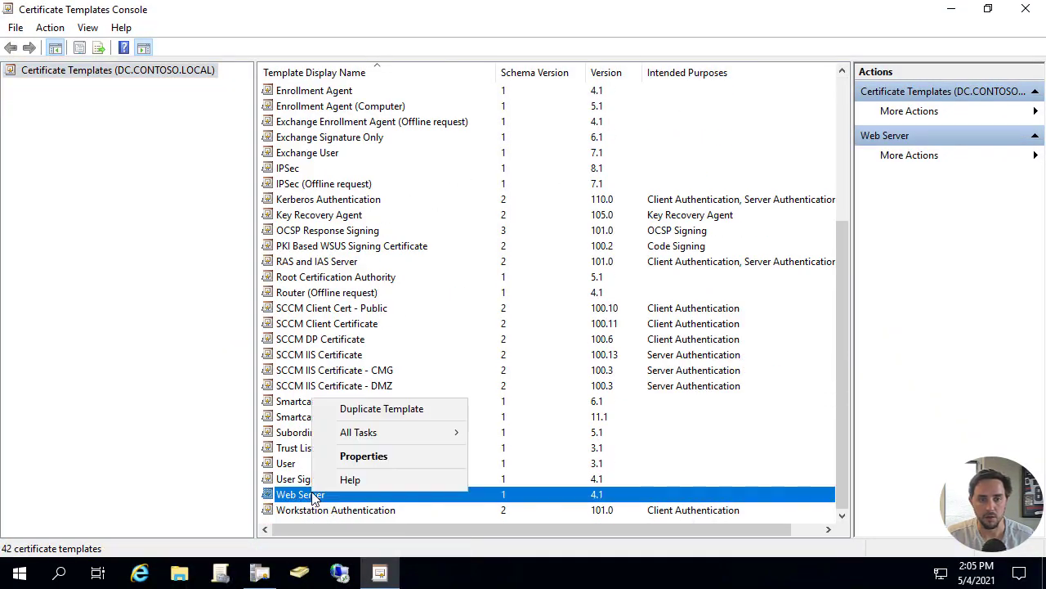
left_click(368, 410)
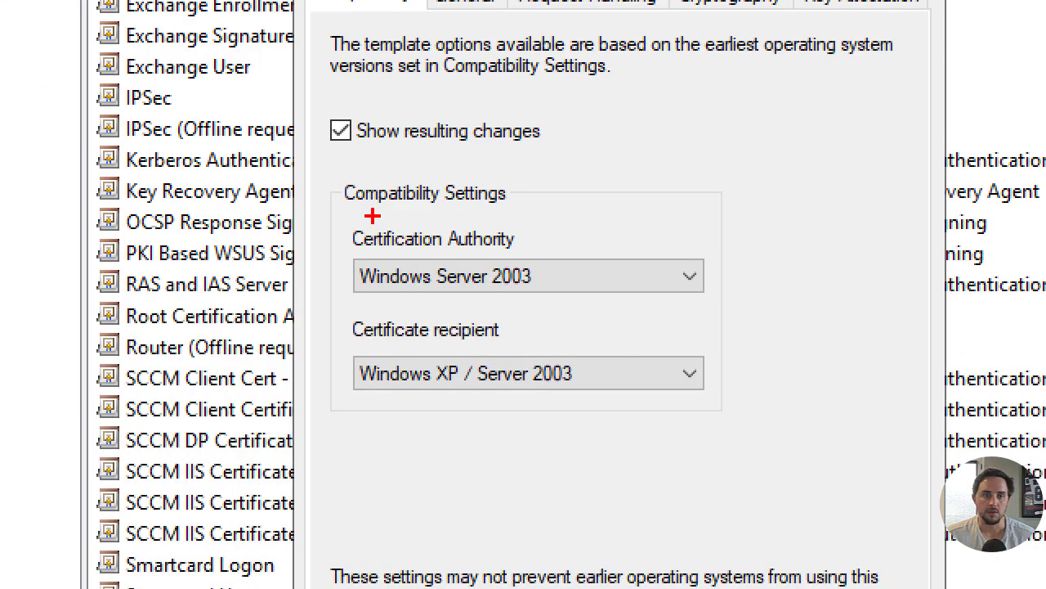
mouse_move(349, 215)
left_mouse_down()
mouse_move(701, 347)
mouse_move(717, 417)
mouse_move(723, 407)
left_mouse_up()
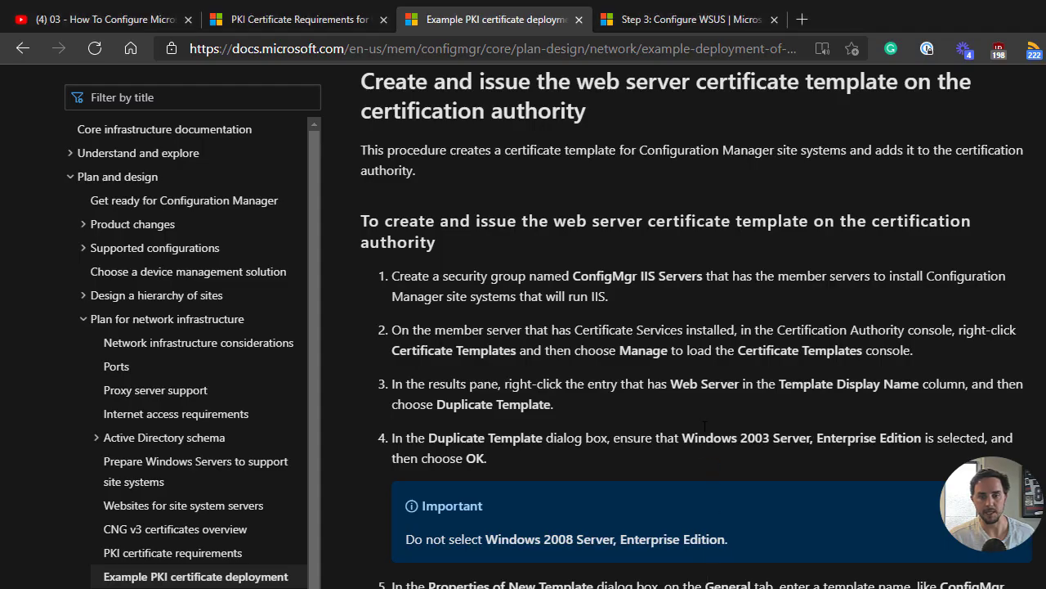
scroll(701, 404, "down", 3)
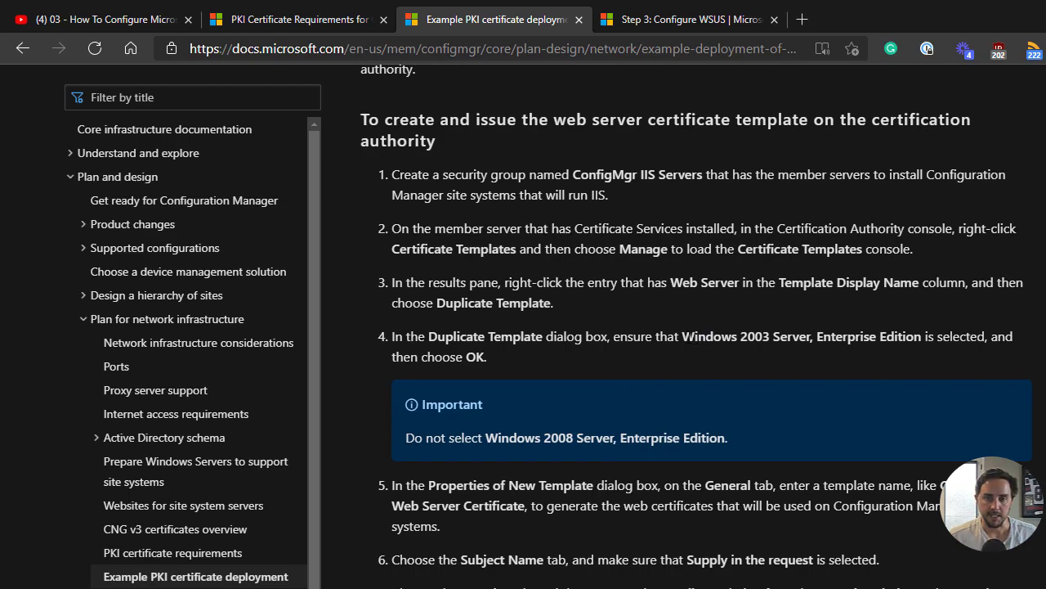
left_click_drag(681, 336, 813, 336)
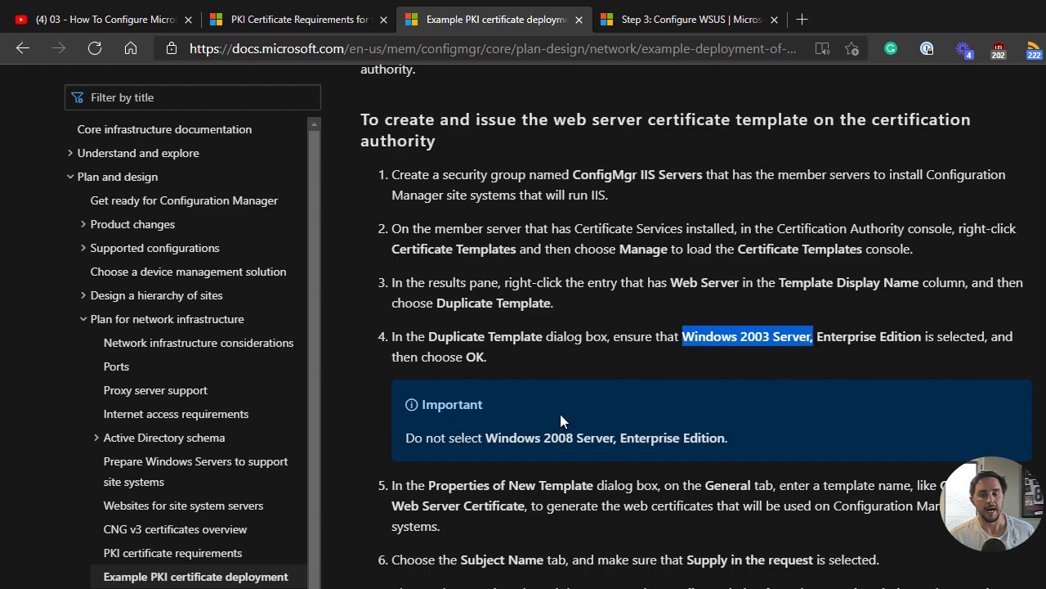
scroll(561, 420, "down", 2)
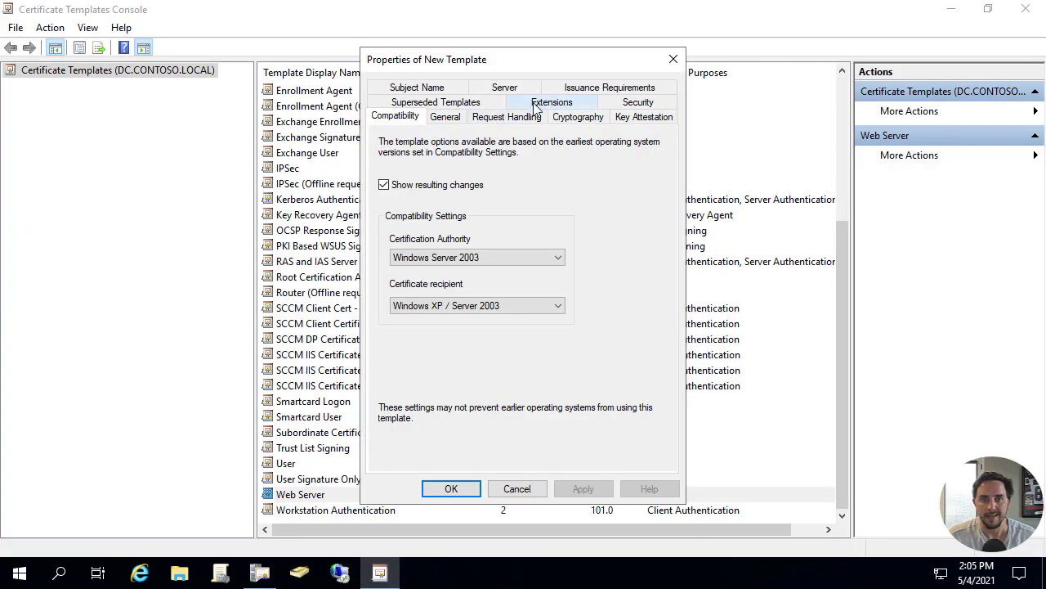
Step: Confirm the new template's subject name is set to Supply in the request
left_click(429, 88)
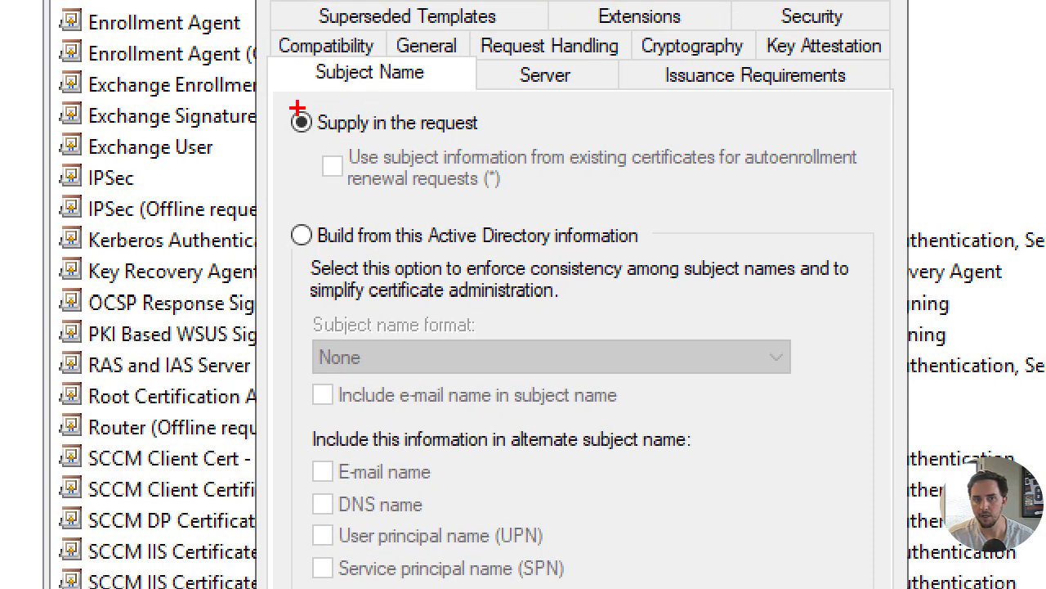
mouse_move(283, 100)
left_mouse_down()
mouse_move(619, 193)
mouse_move(869, 202)
left_mouse_up()
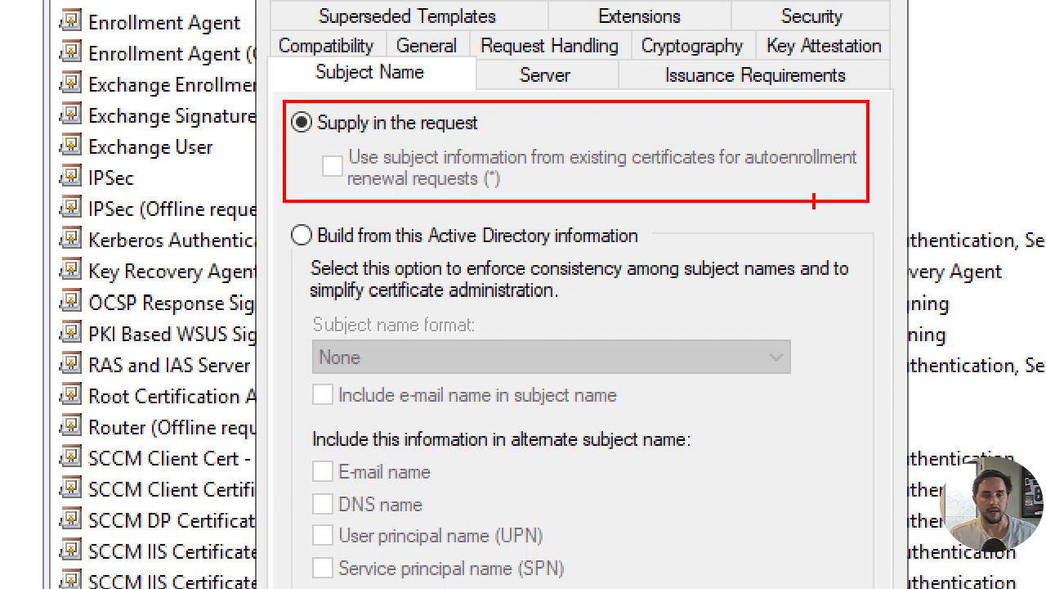
key("Escape")
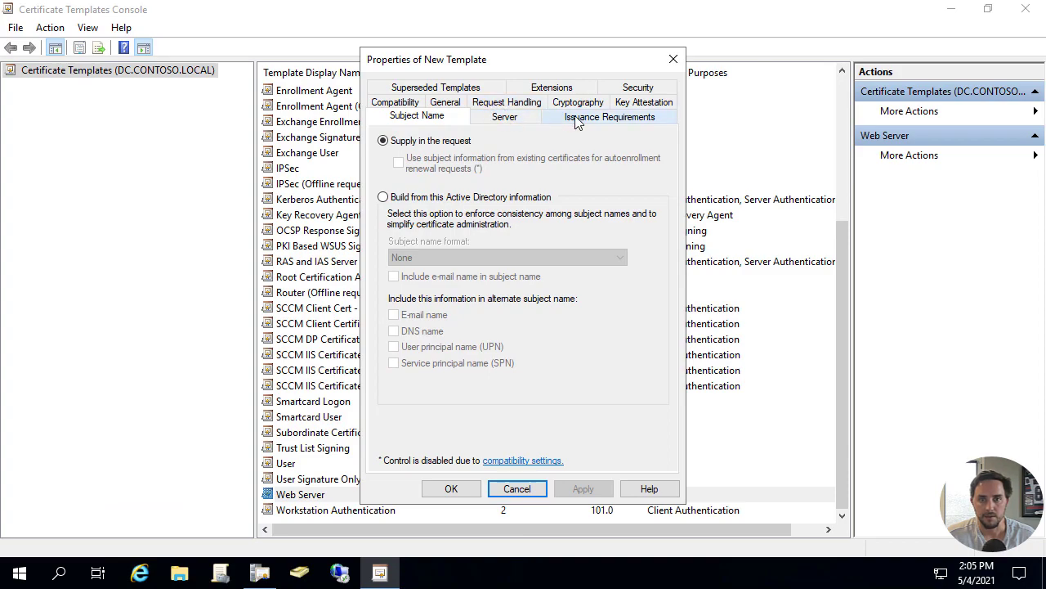
Step: Name the template 'ConfigMgr - IIS Template Example' with a 5-year validity period and apply it
left_click(445, 103)
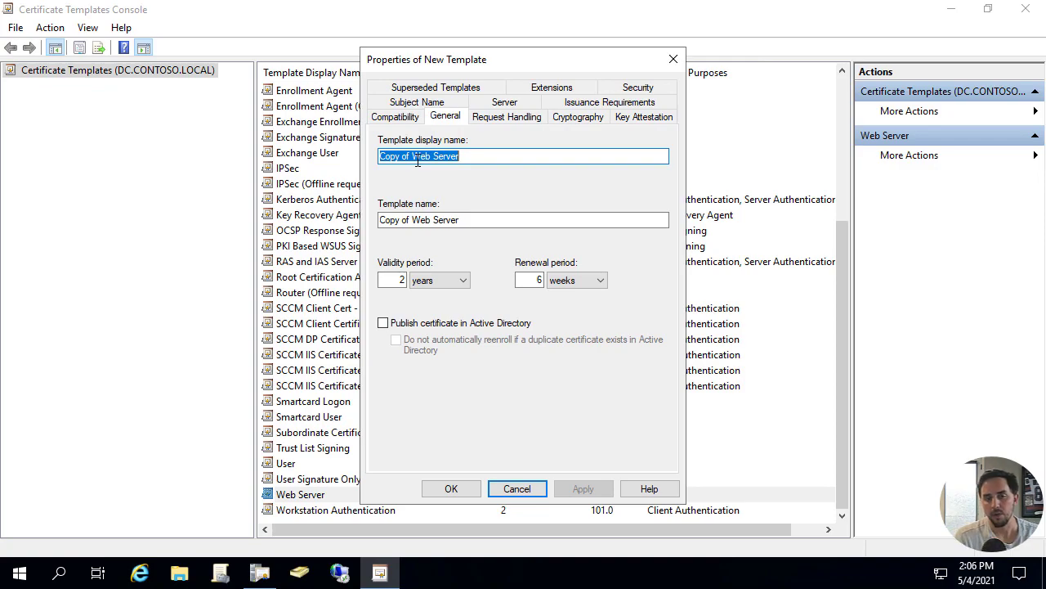
type("Config")
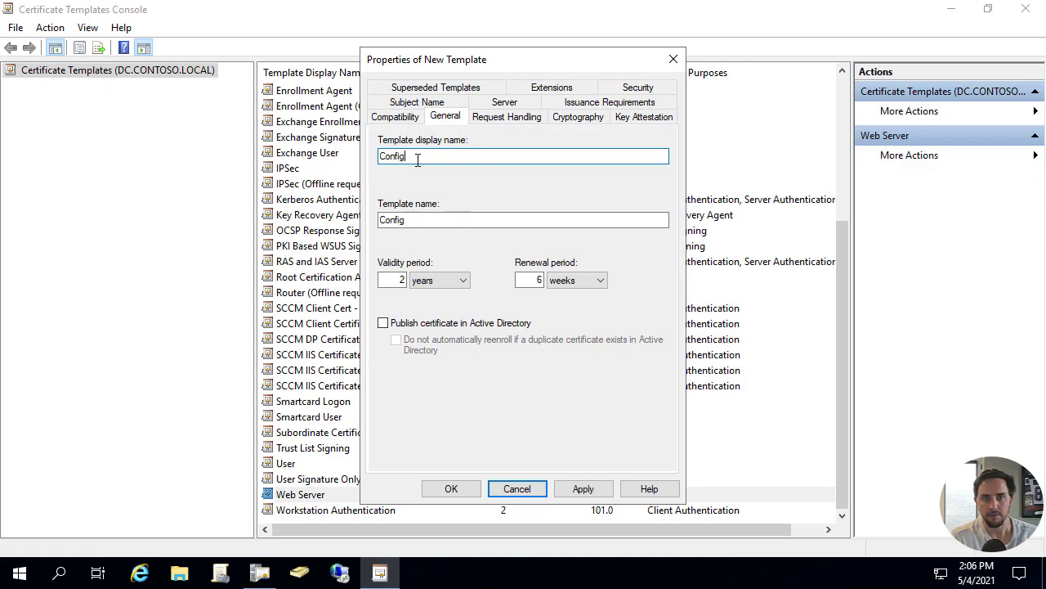
type("Mgr - IIS ")
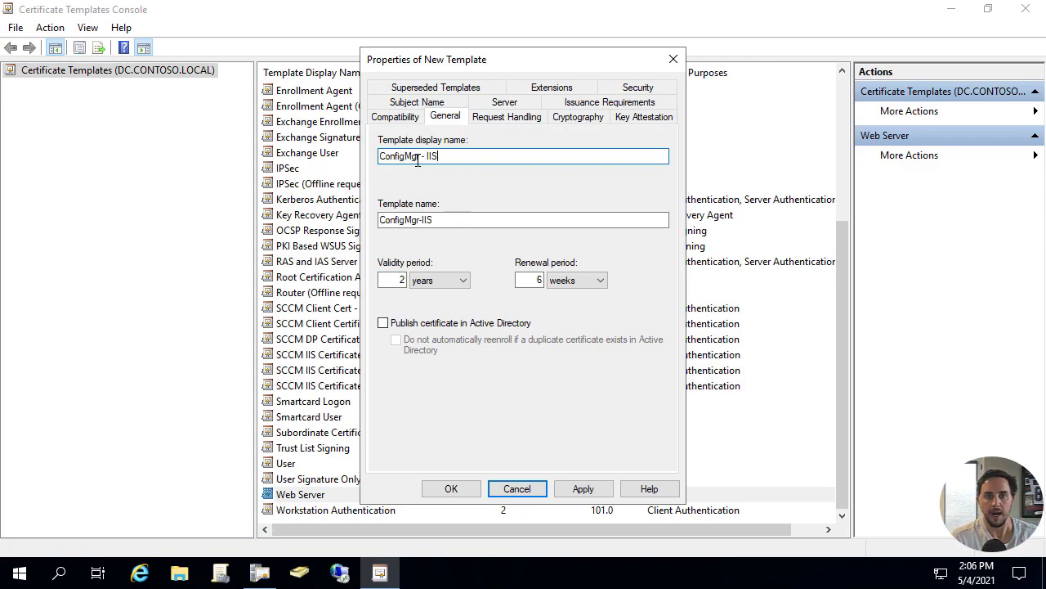
type("Temp")
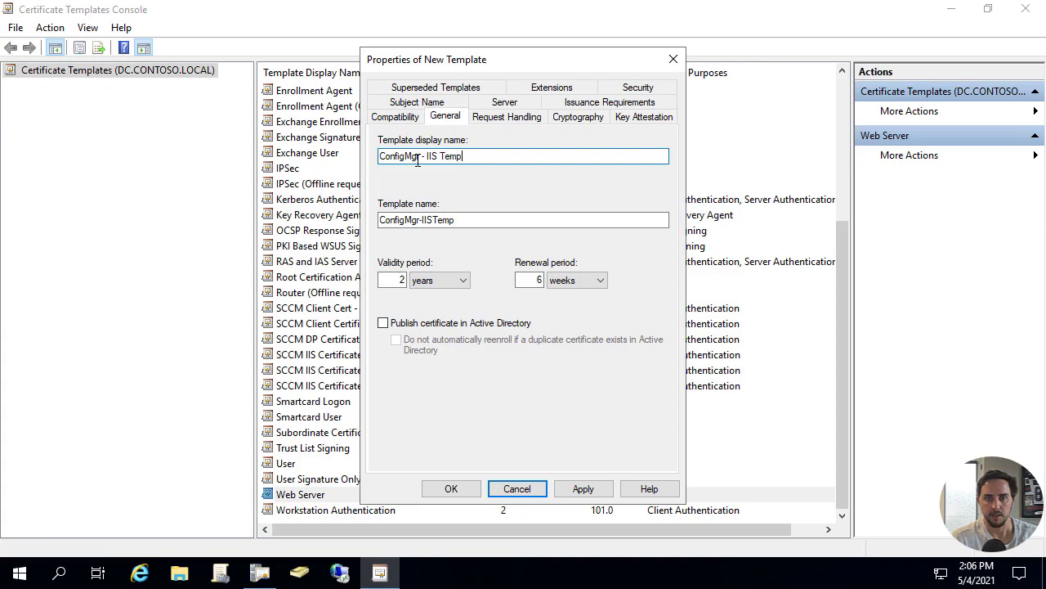
type("late Example")
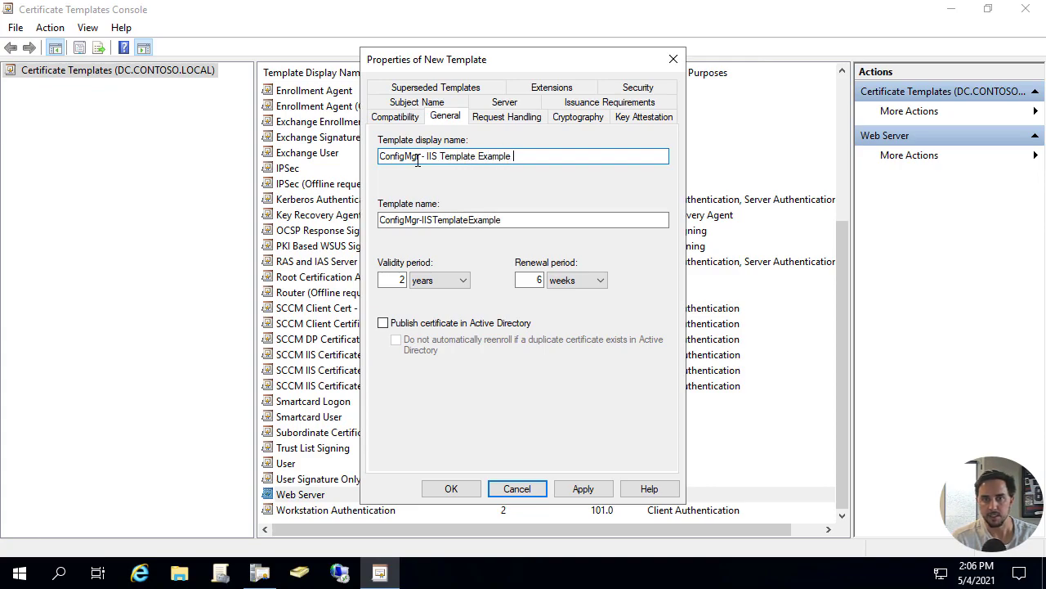
double_click(401, 280)
type("5")
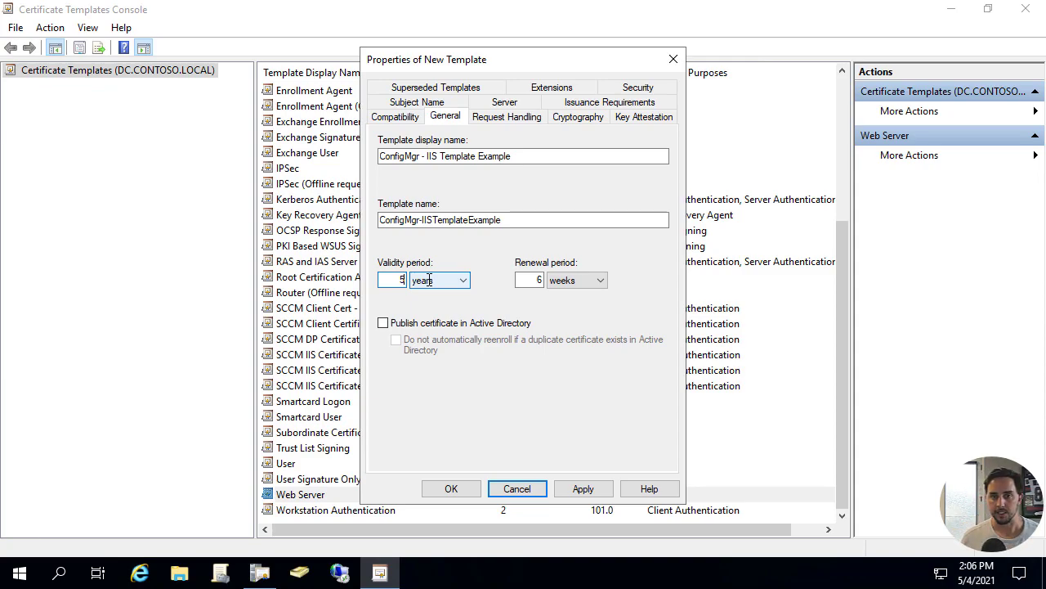
left_click(583, 489)
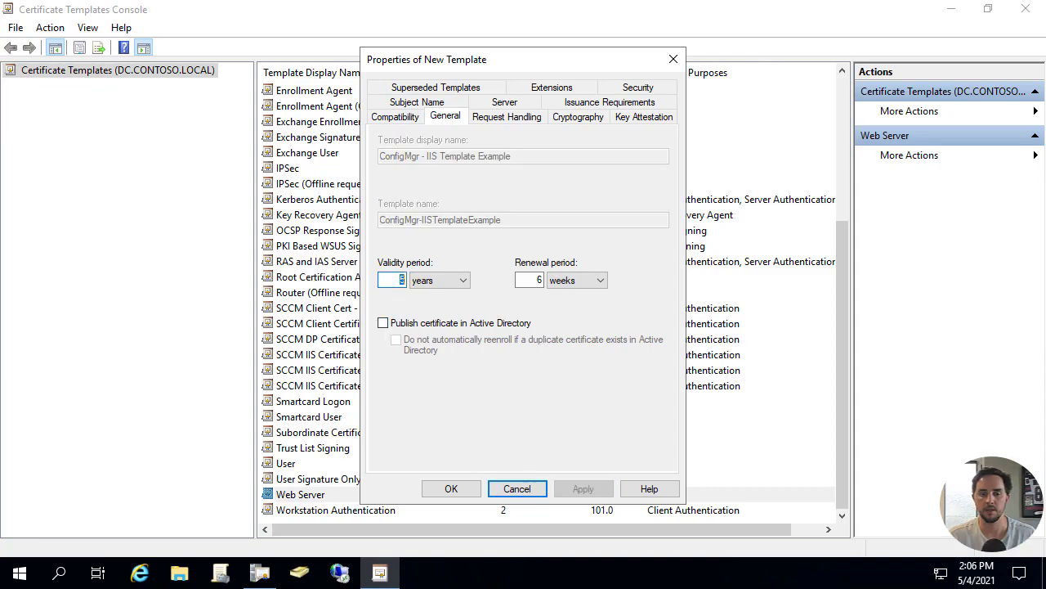
left_click(641, 89)
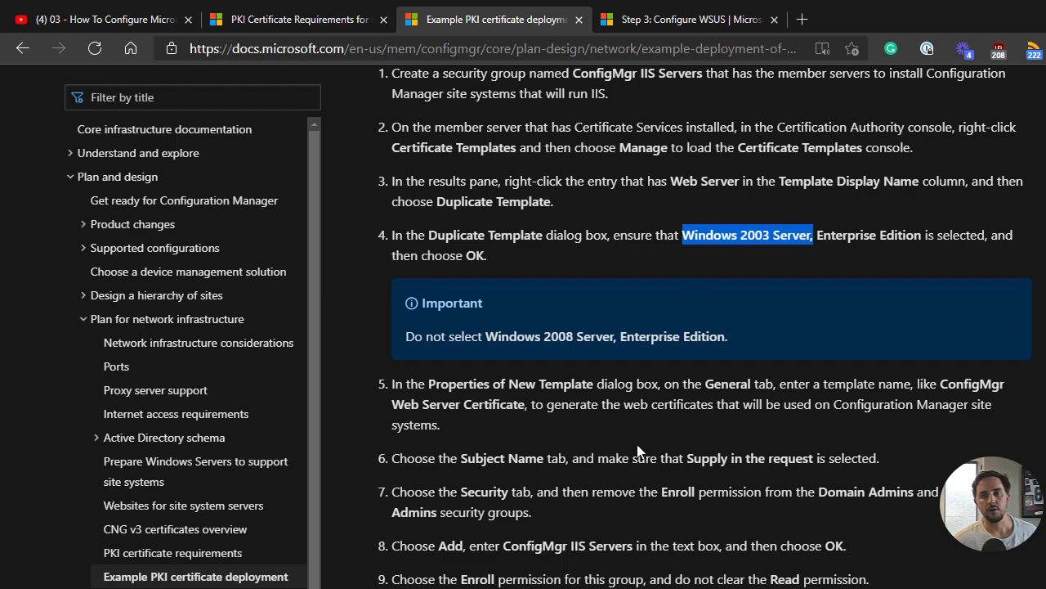
scroll(695, 286, "up", 2)
scroll(672, 187, "down", 2)
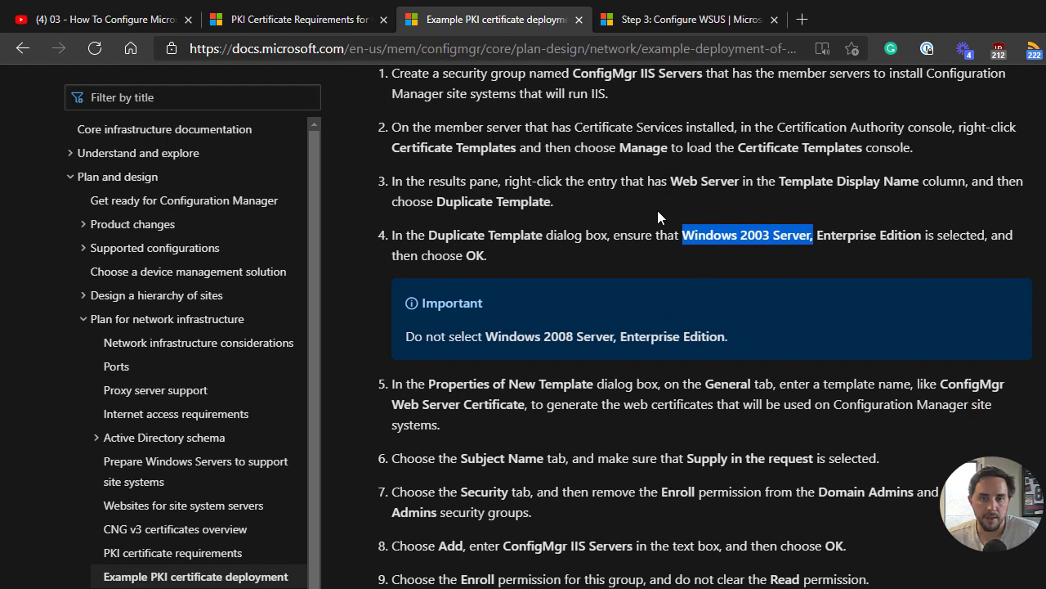
scroll(657, 210, "down", 2)
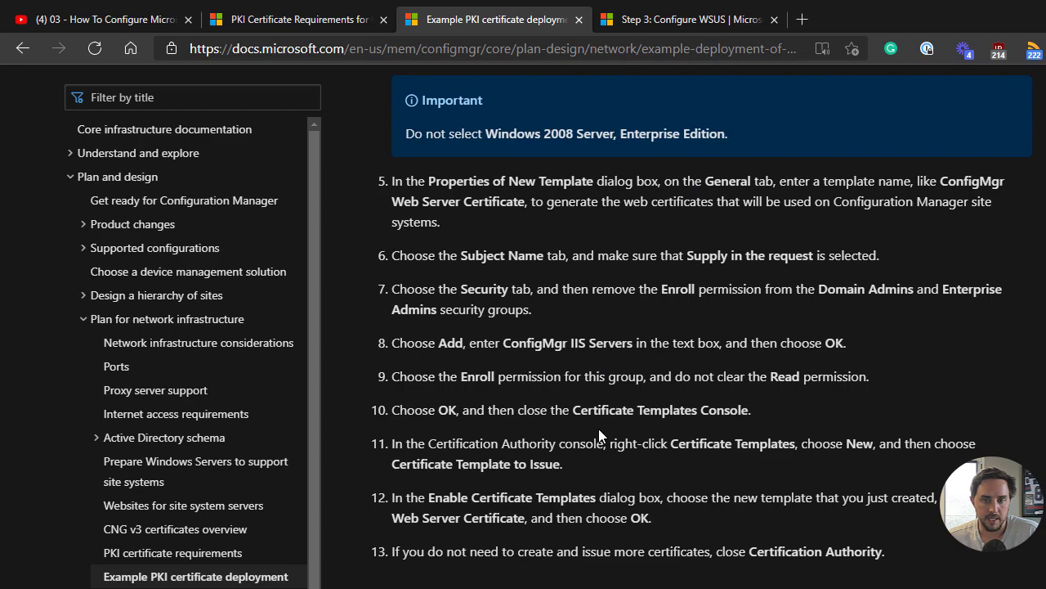
scroll(621, 385, "up", 3)
scroll(648, 255, "up", 1)
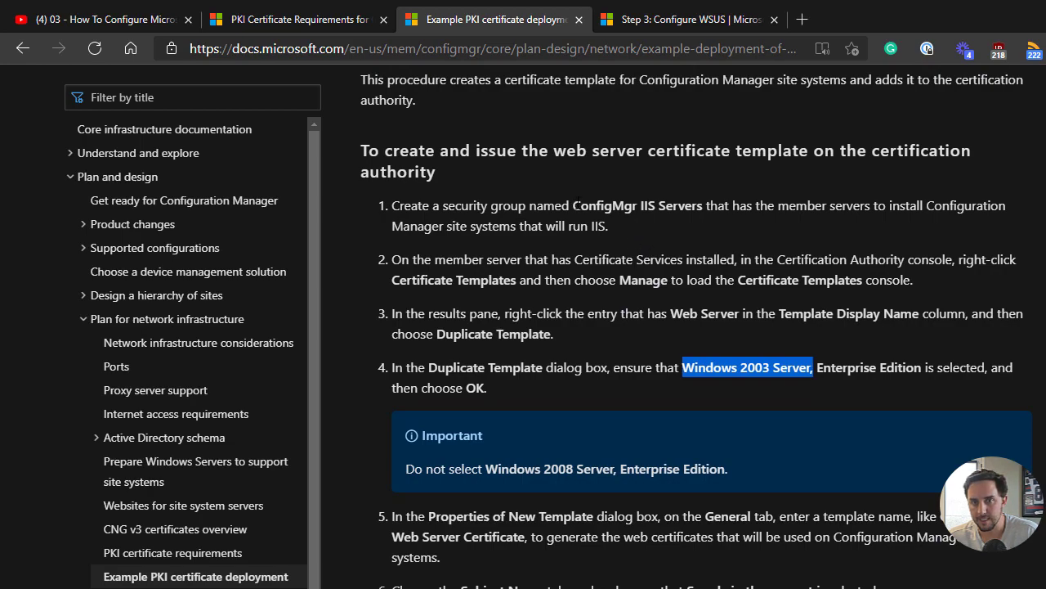
left_click_drag(575, 206, 702, 209)
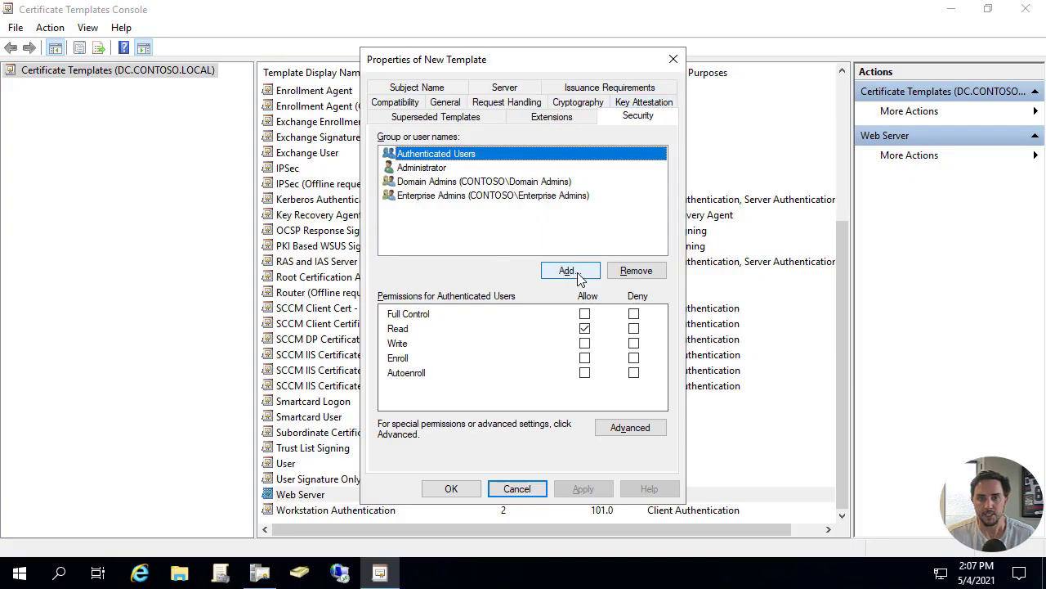
Step: Add the DEMO1 computer account to the template's security permissions
left_click(571, 274)
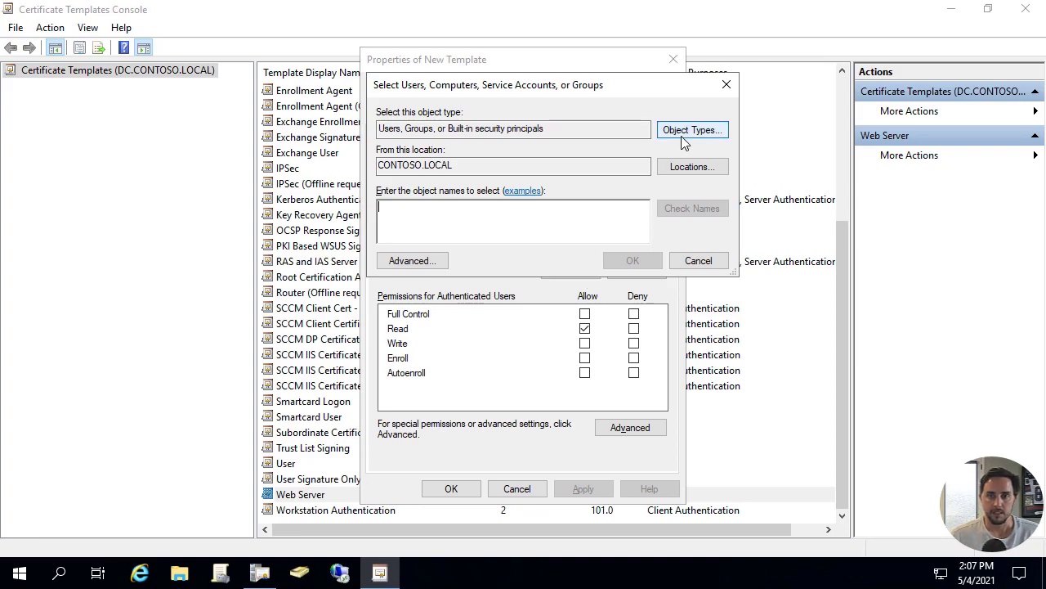
left_click(685, 132)
left_click(393, 209)
left_click(673, 315)
type("demo1")
key("Return")
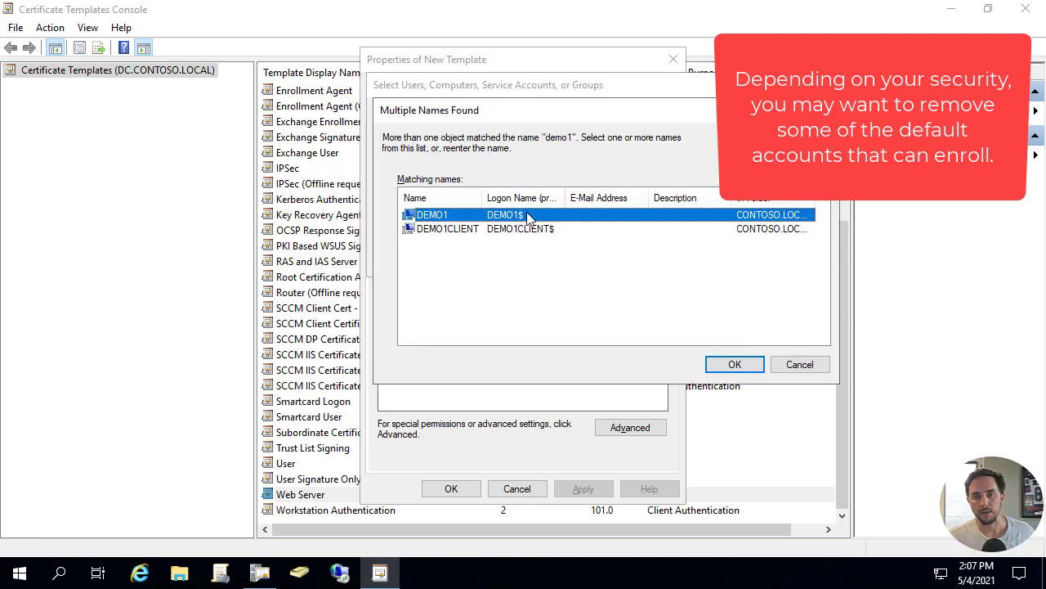
double_click(531, 215)
key("Return")
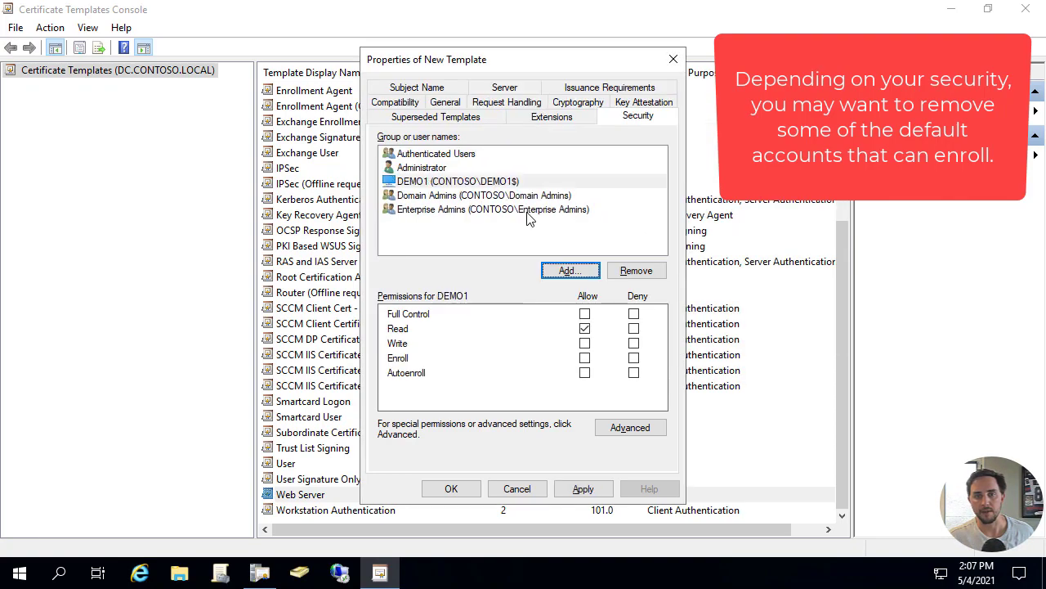
Step: Grant DEMO1 Enroll permission and save the ConfigMgr - IIS Template Example template
left_click(585, 357)
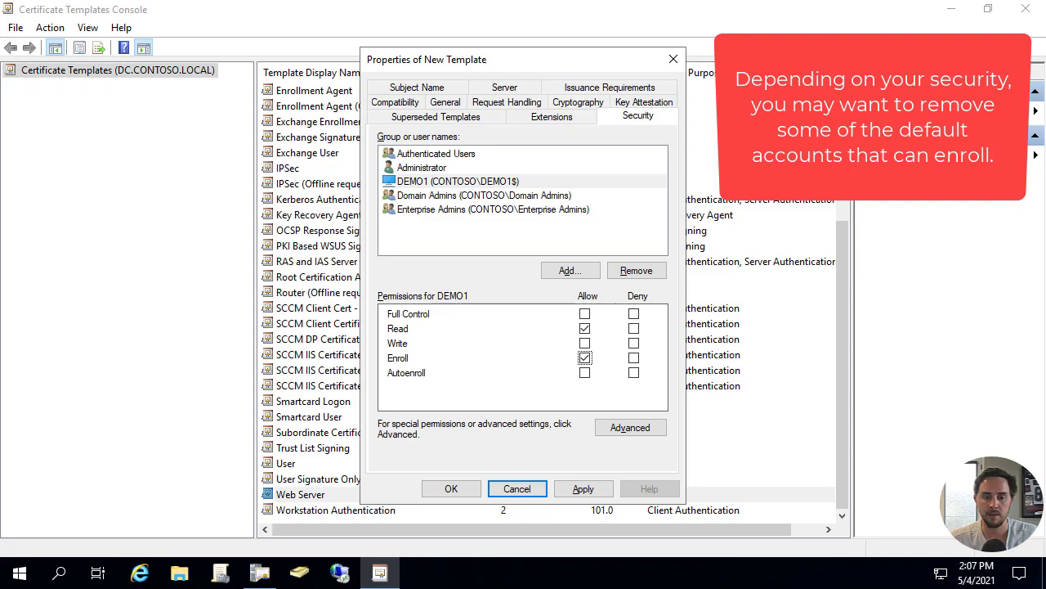
left_click(585, 491)
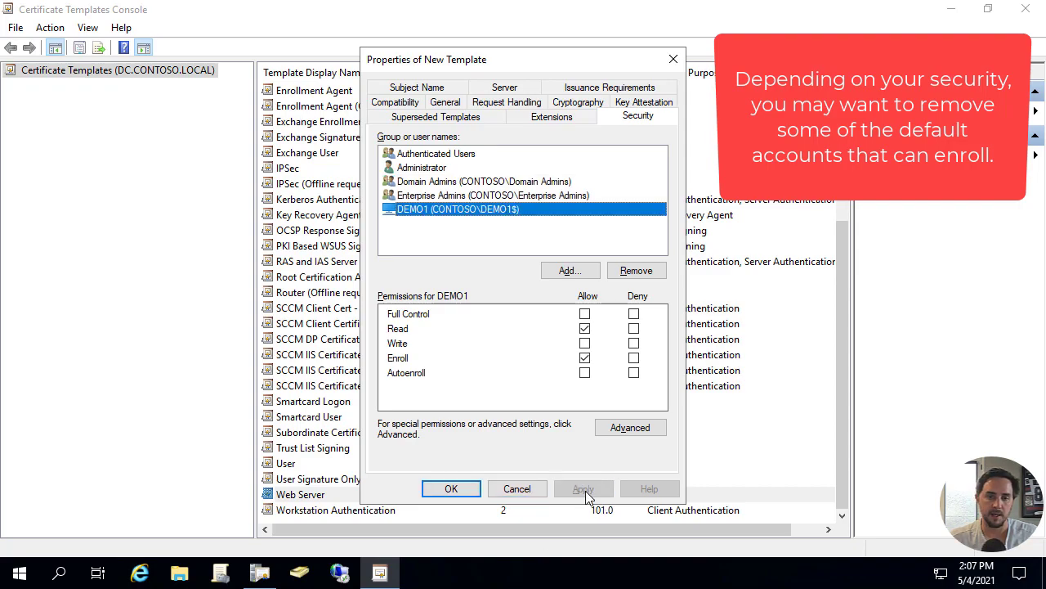
left_click(444, 488)
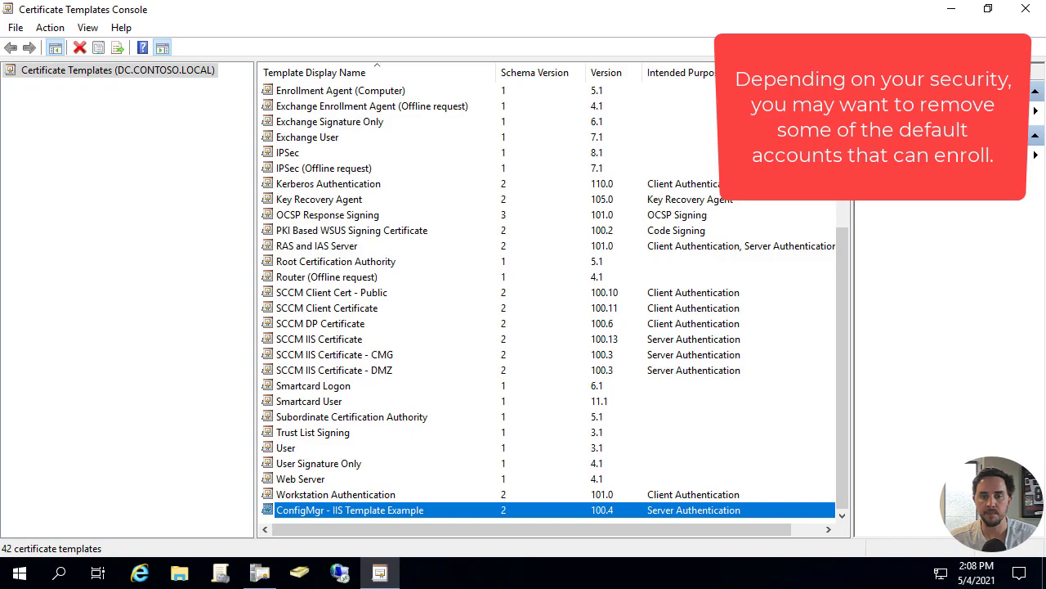
Step: Enable ConfigMgr - IIS Template Example as a certificate template to issue on CONTOSO-DC-CA
left_click(1026, 9)
right_click(84, 166)
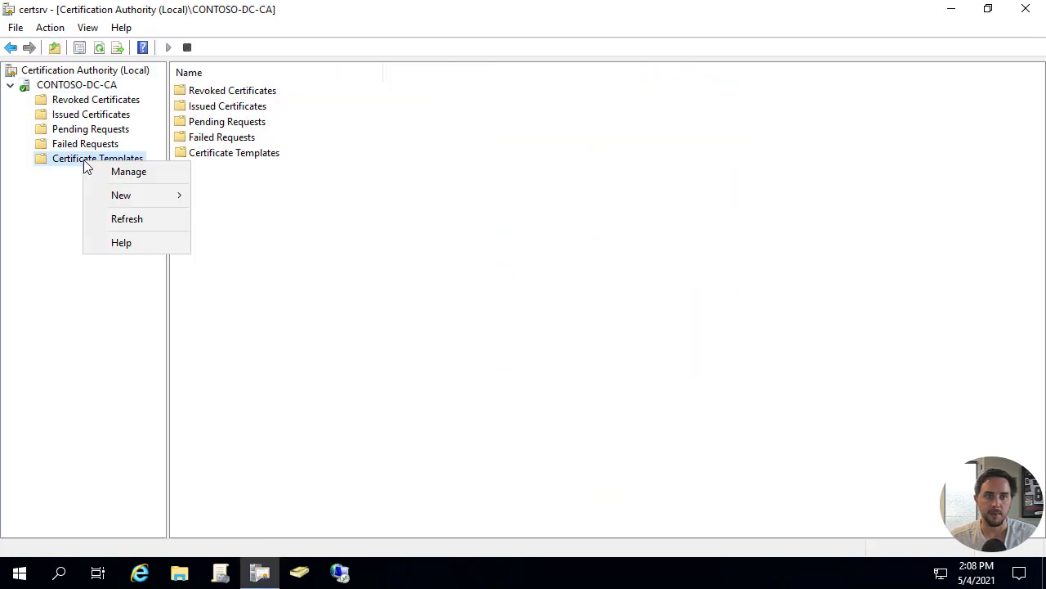
mouse_move(121, 199)
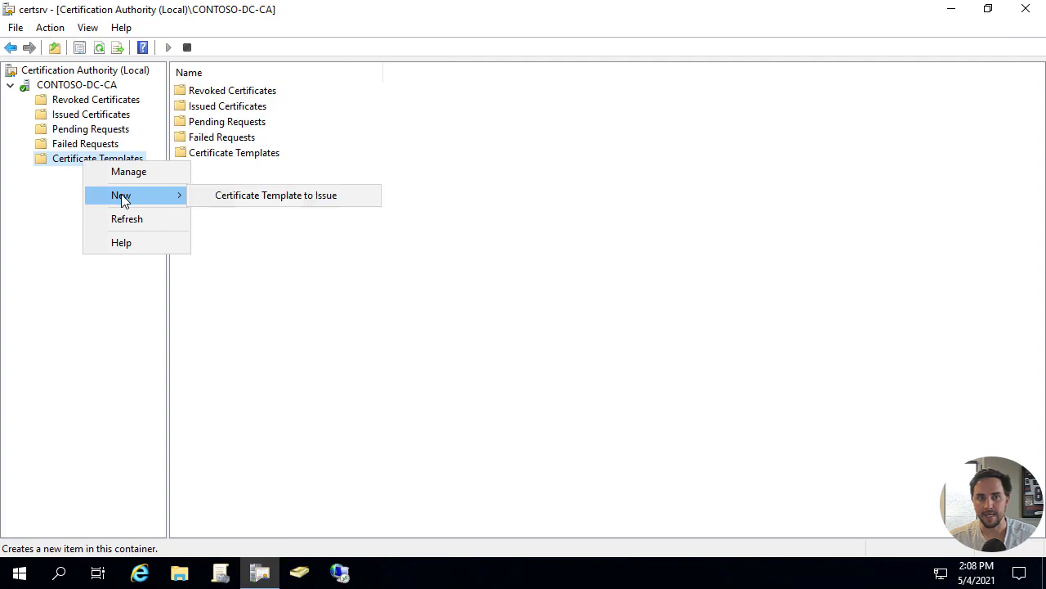
left_click(236, 200)
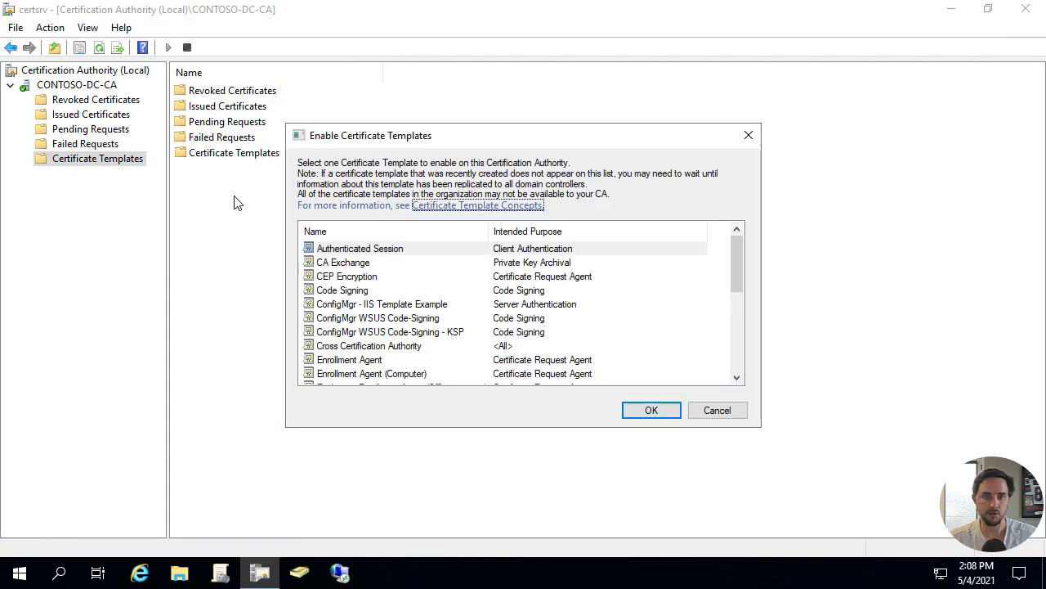
left_click(389, 304)
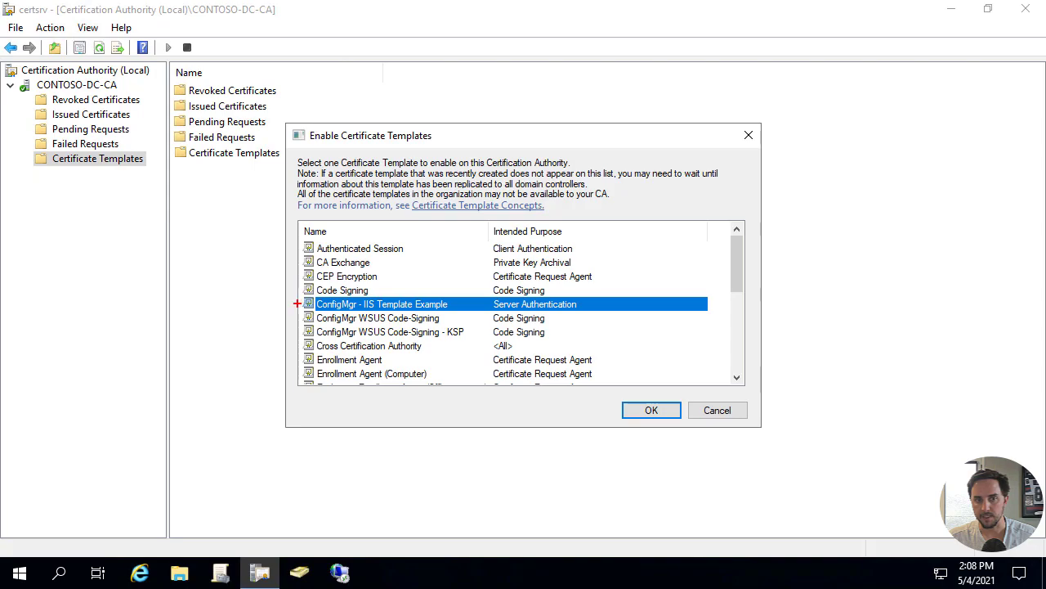
left_click(652, 412)
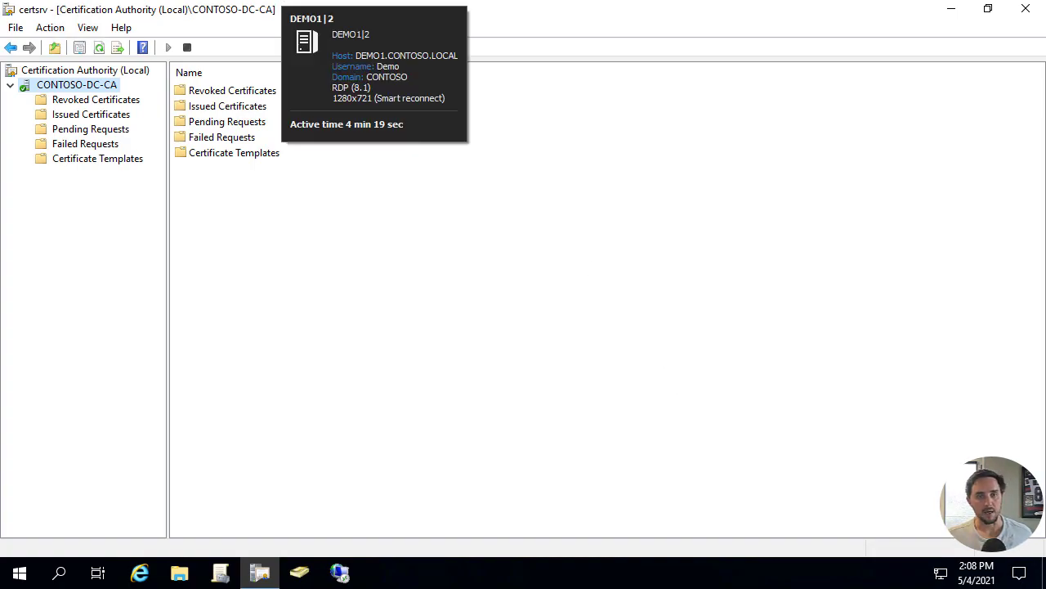
Step: On DEMO1, launch certlm.msc with administrator rights and maximize the console
left_click(277, 3)
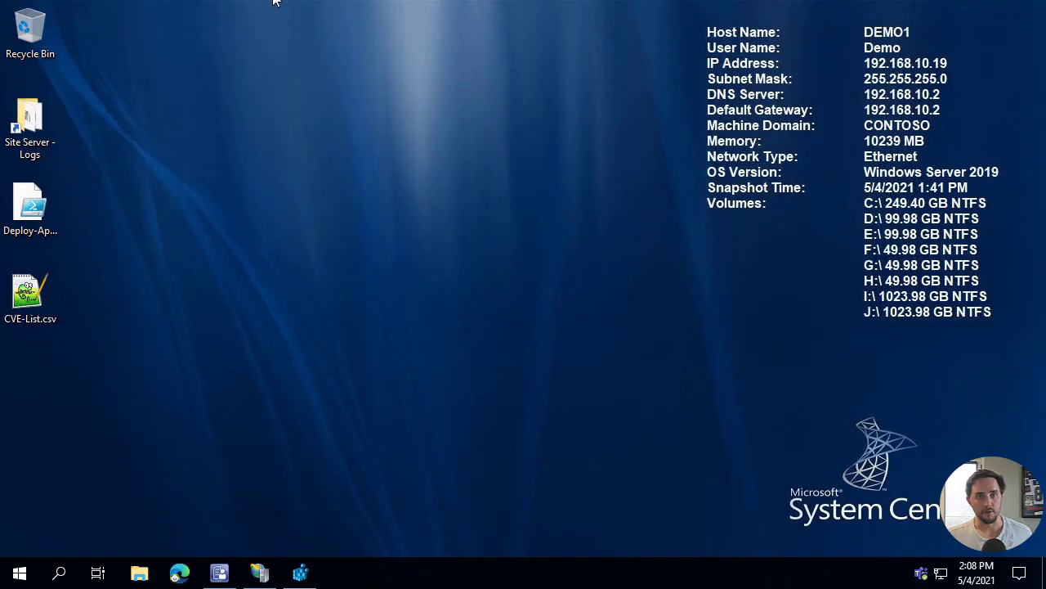
left_click(20, 574)
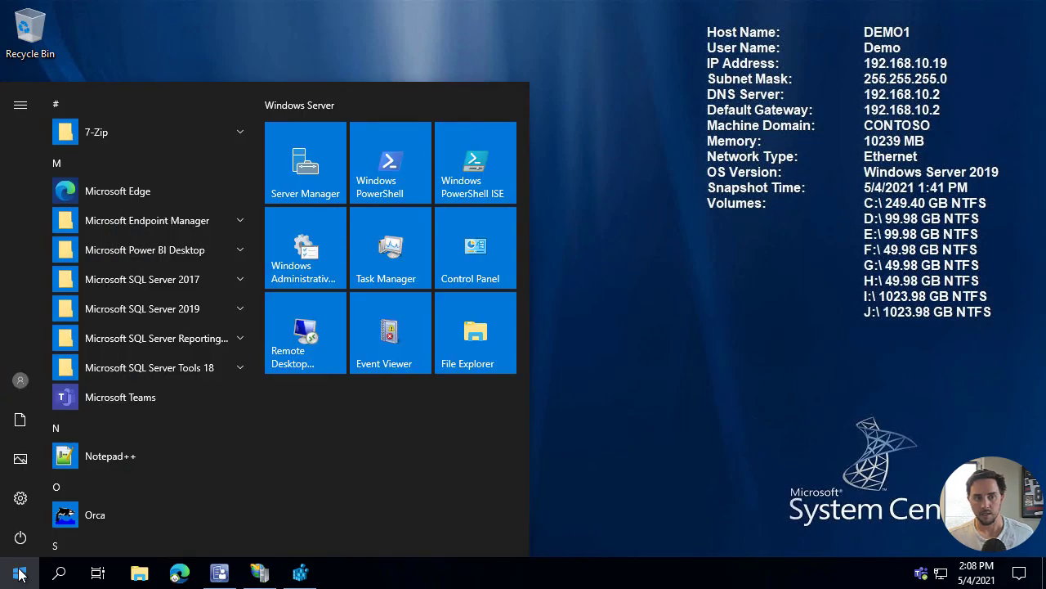
type("certlm.msc")
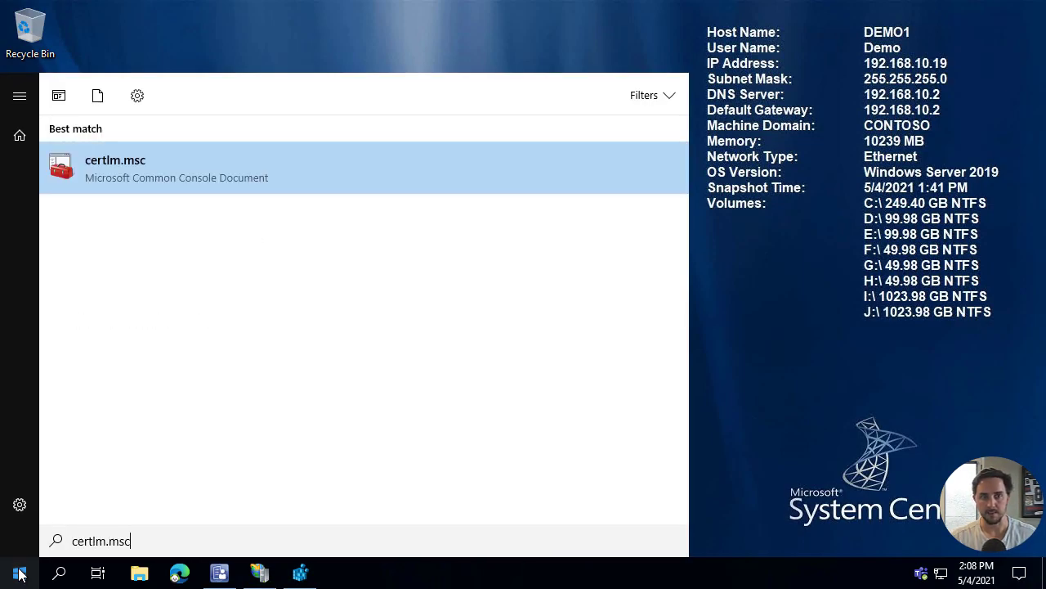
key("Return")
key("Left")
key("Return")
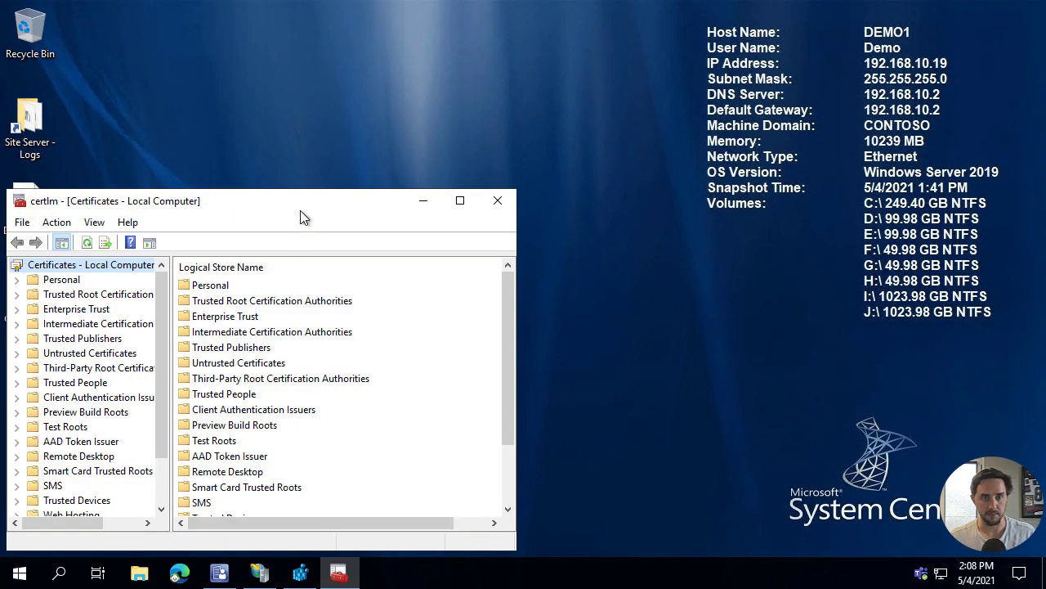
double_click(300, 206)
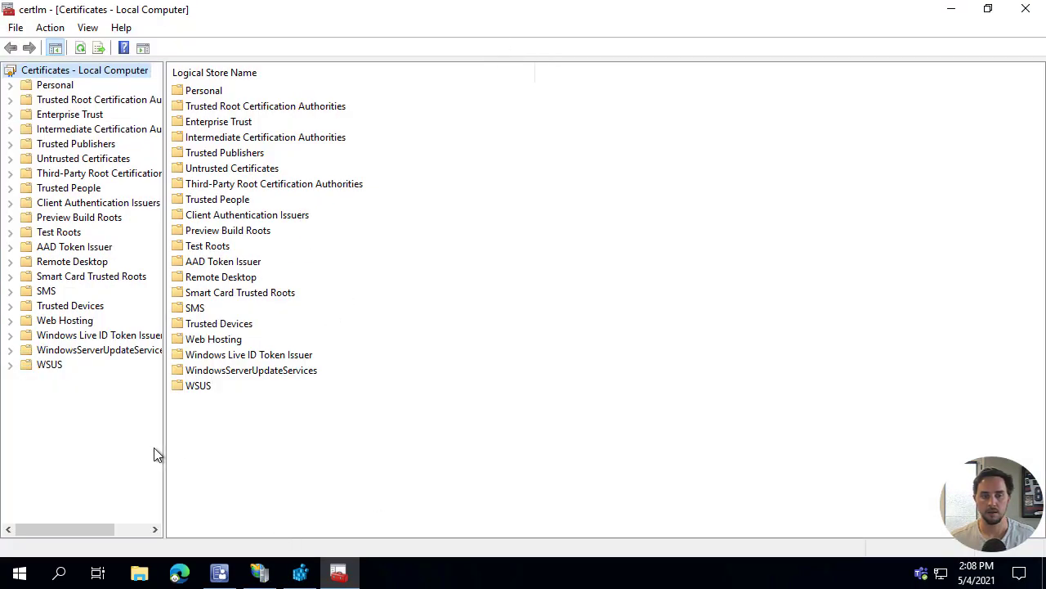
Step: List the Personal store's certificates with a wider store tree and Friendly Name column
left_click_drag(163, 437, 240, 418)
double_click(35, 84)
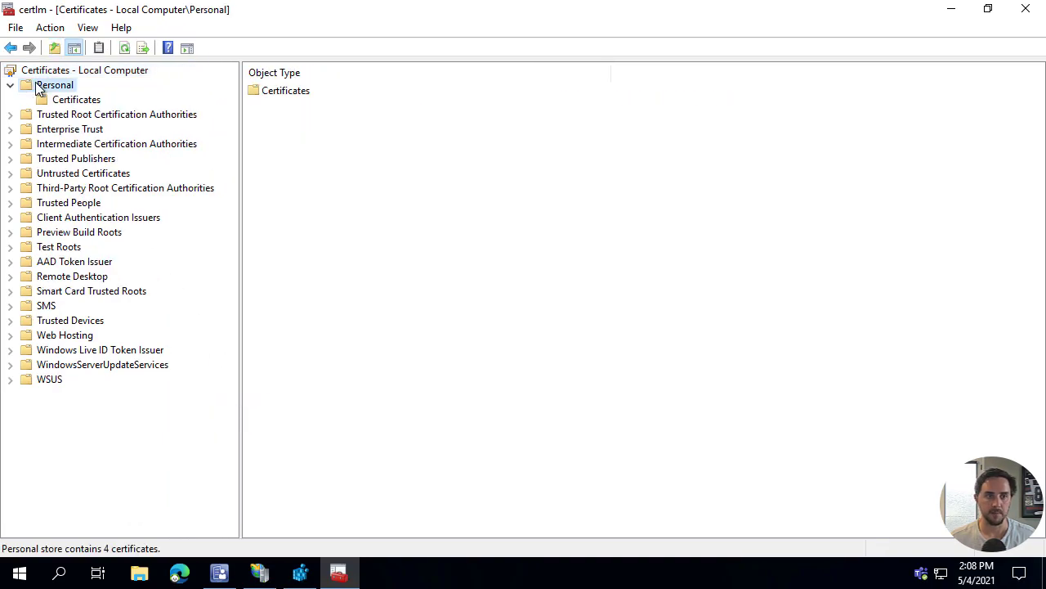
left_click(76, 99)
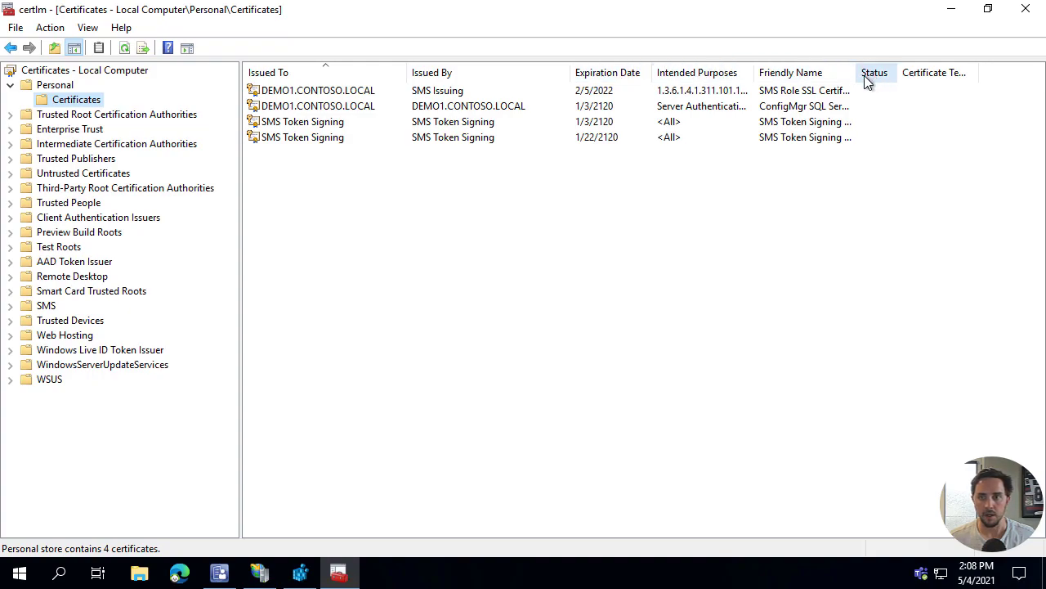
left_click_drag(857, 72, 895, 73)
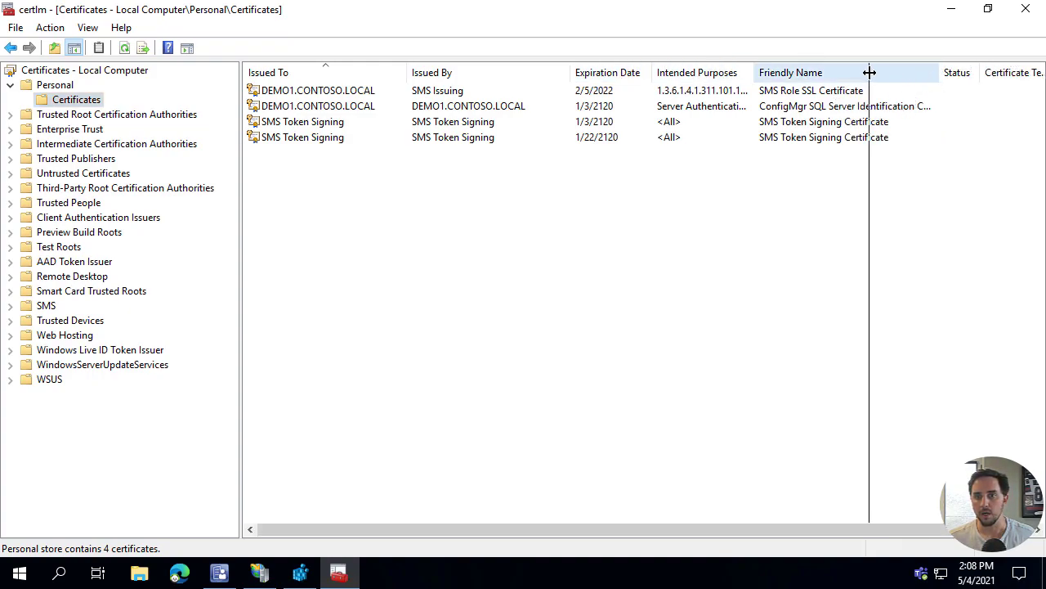
left_click_drag(869, 71, 869, 72)
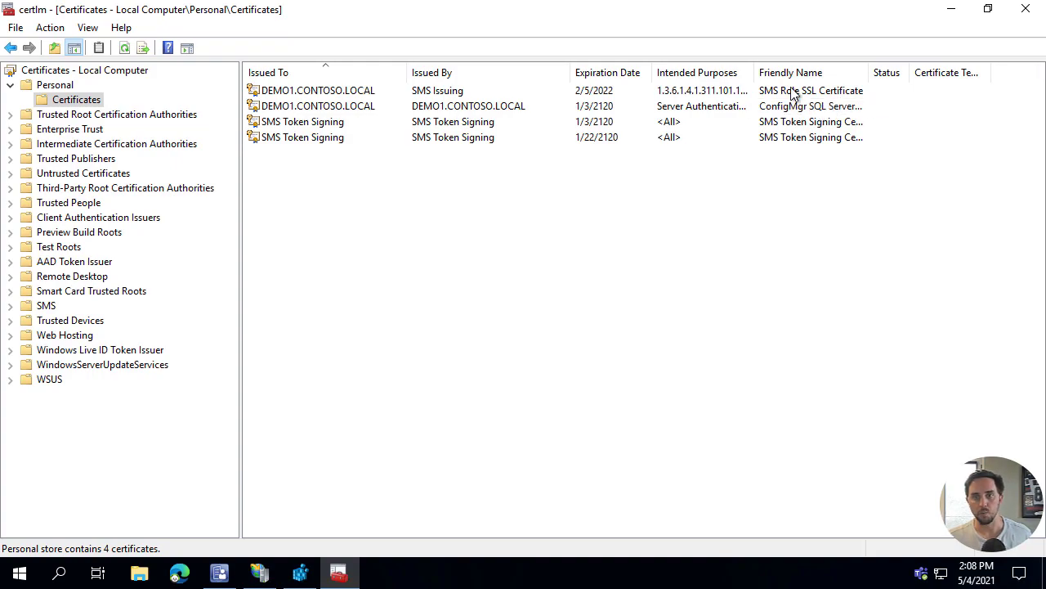
Step: Start a Request New Certificate enrollment from the Personal Certificates store
right_click(75, 99)
mouse_move(168, 105)
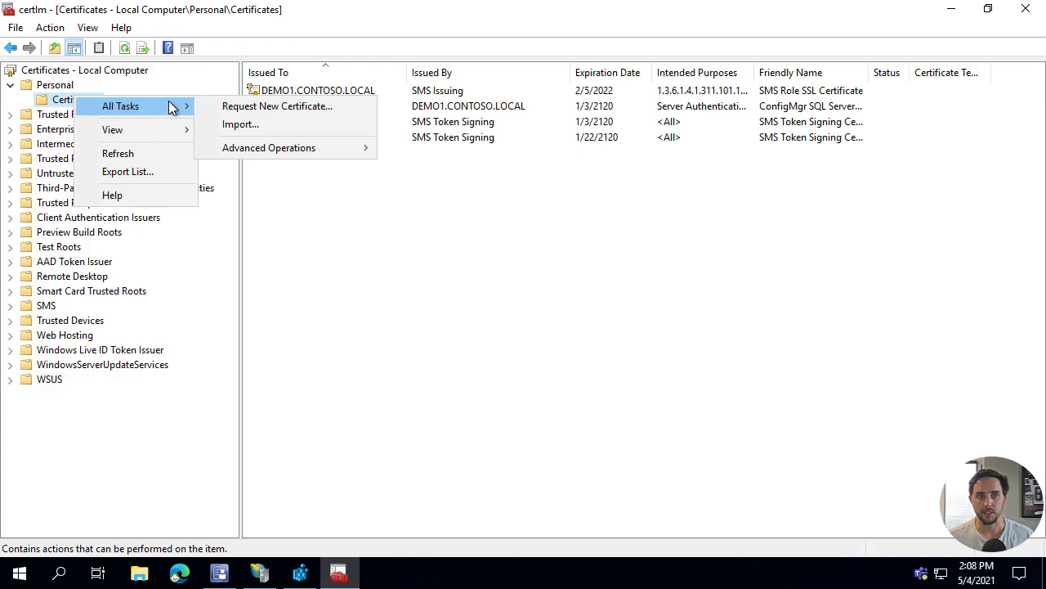
left_click(310, 106)
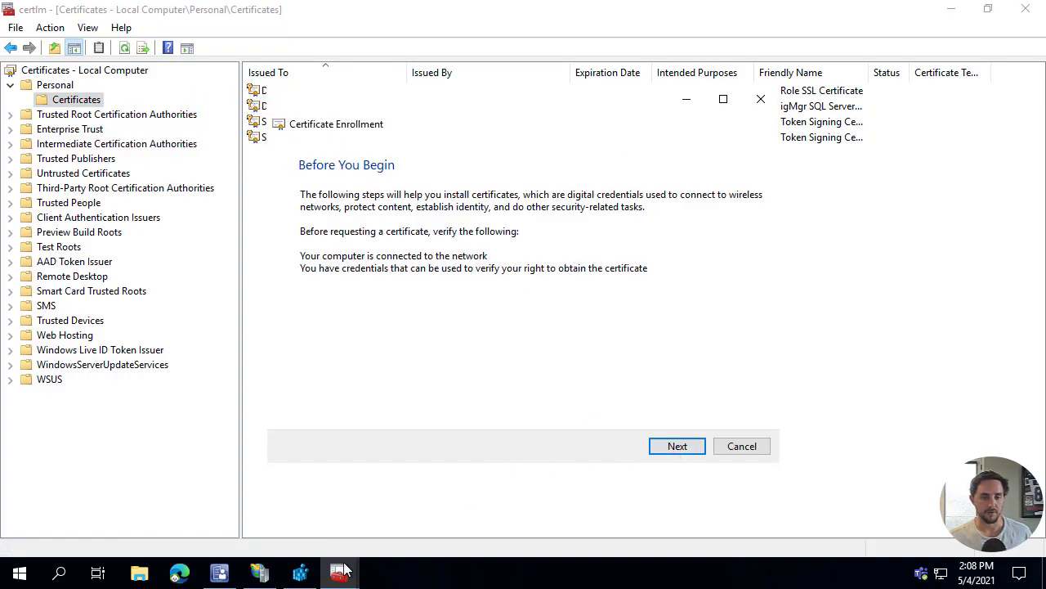
mouse_move(300, 572)
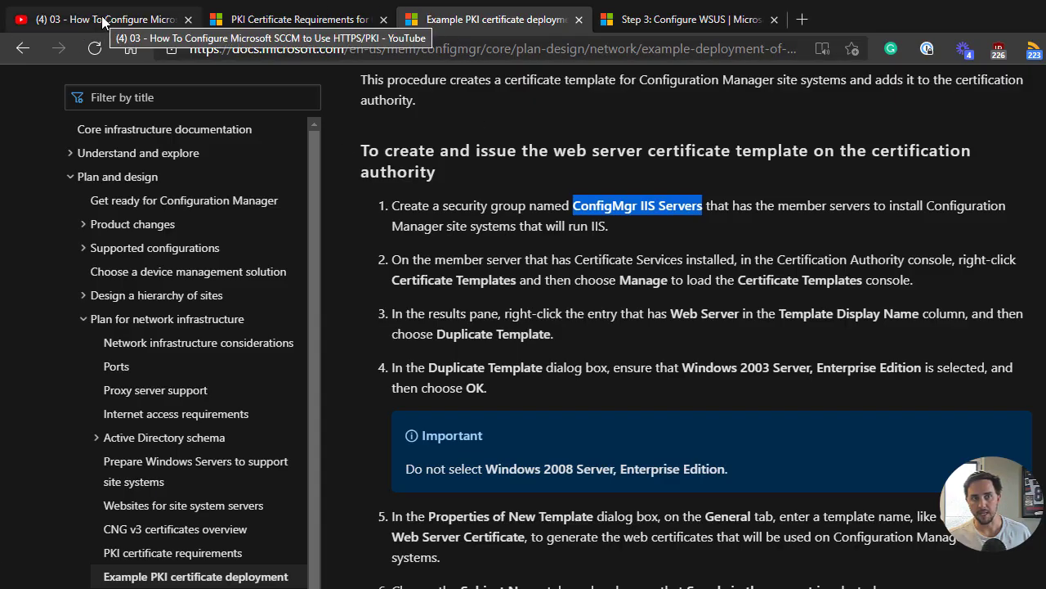
Step: Switch to the '03 - How To Configure Microsoft SCCM to Use HTTPS/PKI' video and scroll to its description
left_click(104, 20)
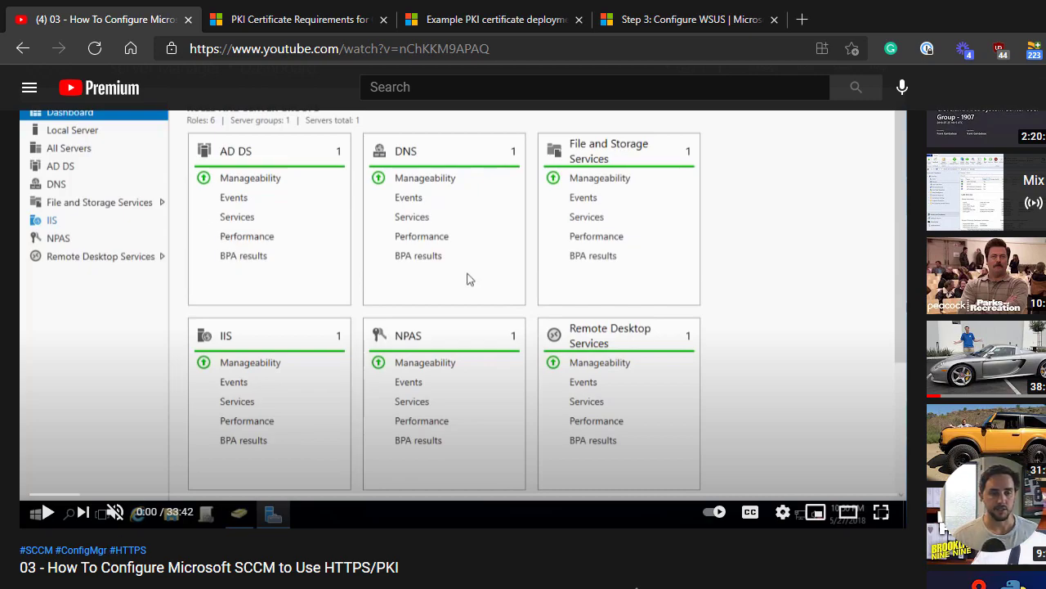
scroll(181, 576, "down", 1)
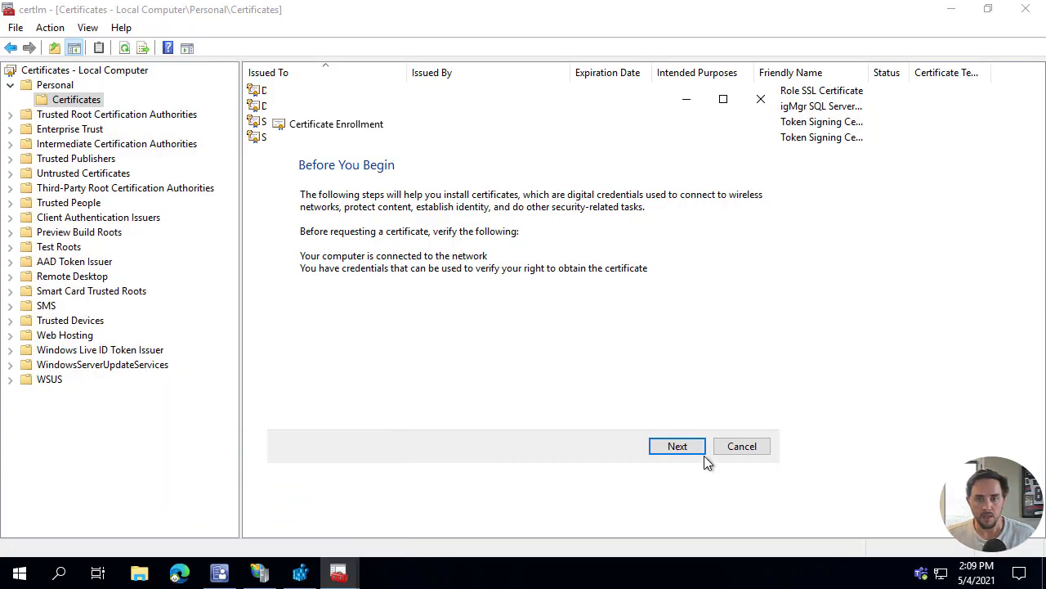
Step: Accept the Active Directory enrollment policy and tick ConfigMgr - IIS Template Example
left_click(695, 448)
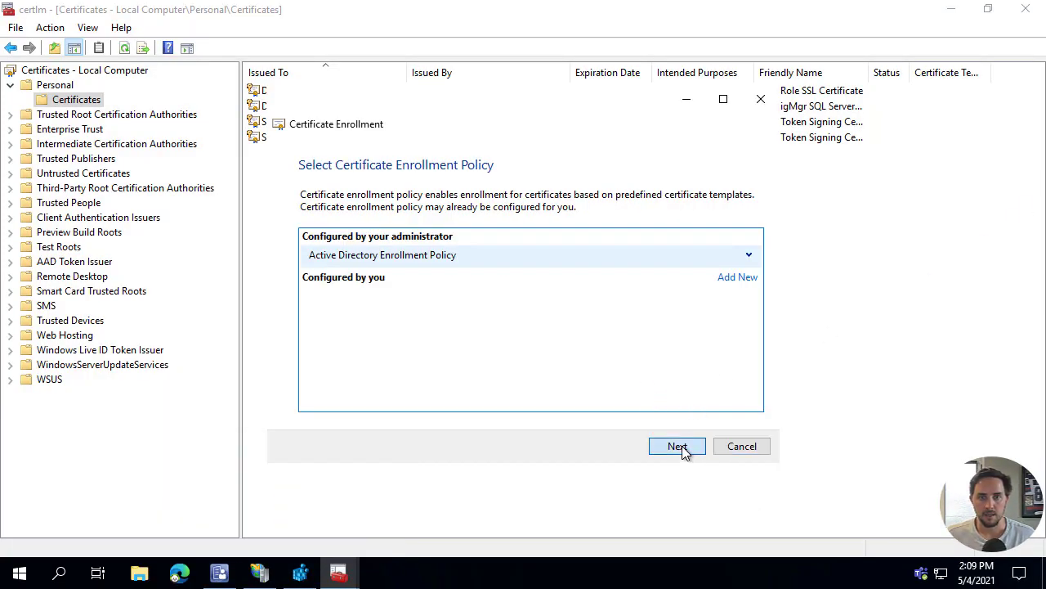
left_click(679, 447)
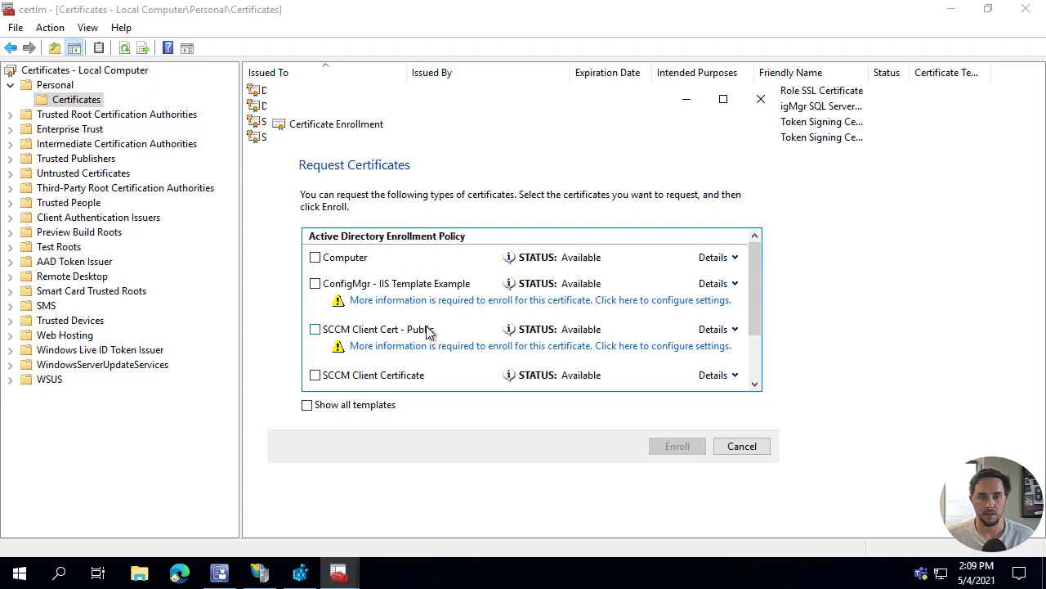
left_click(315, 284)
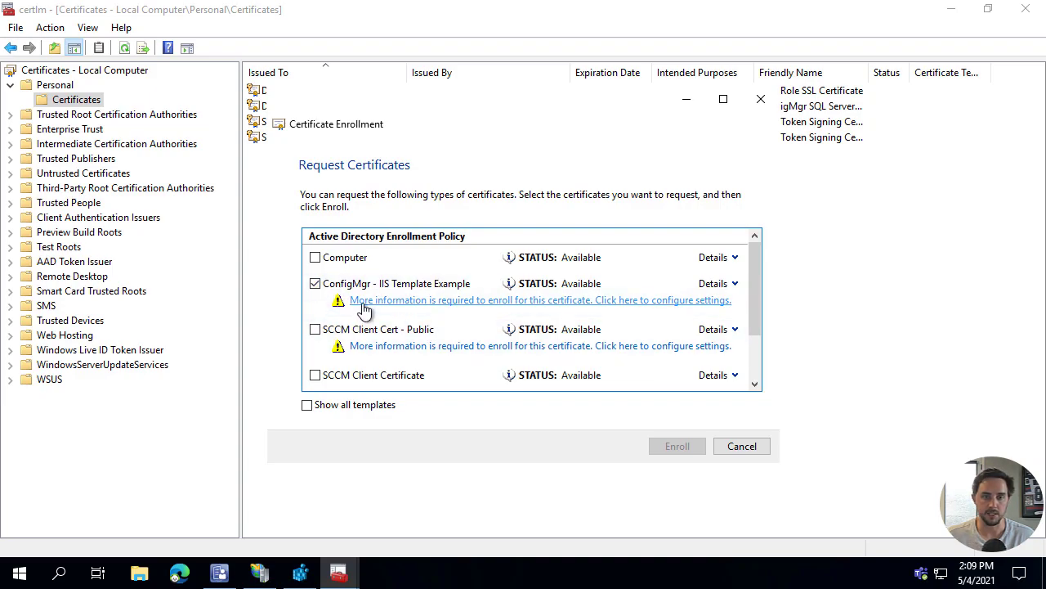
Step: Add DEMO1 as a DNS alternative name in the certificate's Subject settings
left_click(415, 304)
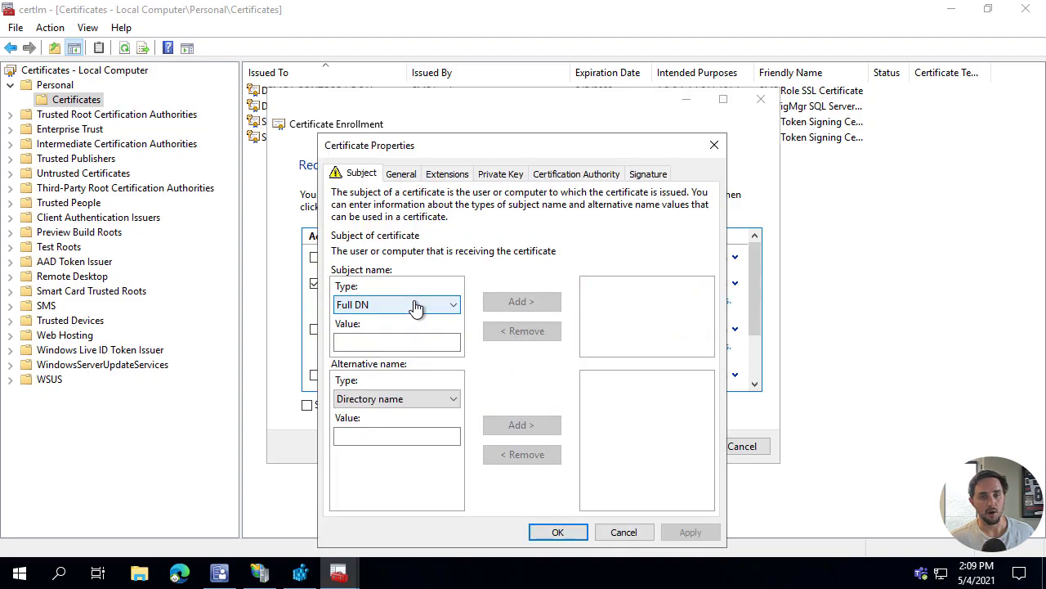
left_click(403, 398)
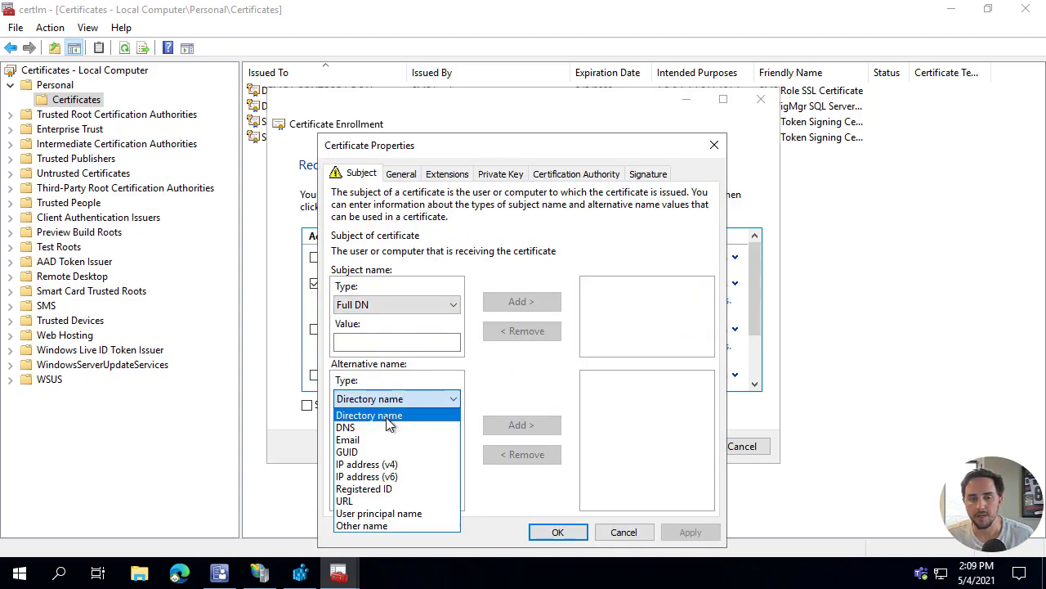
left_click(381, 428)
left_click(374, 438)
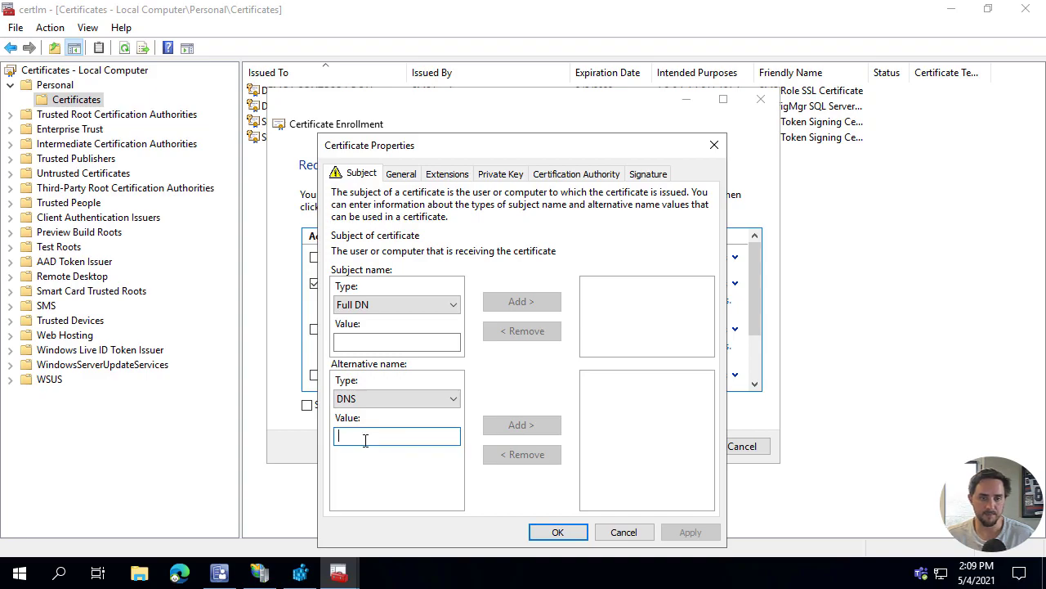
type("DEMO")
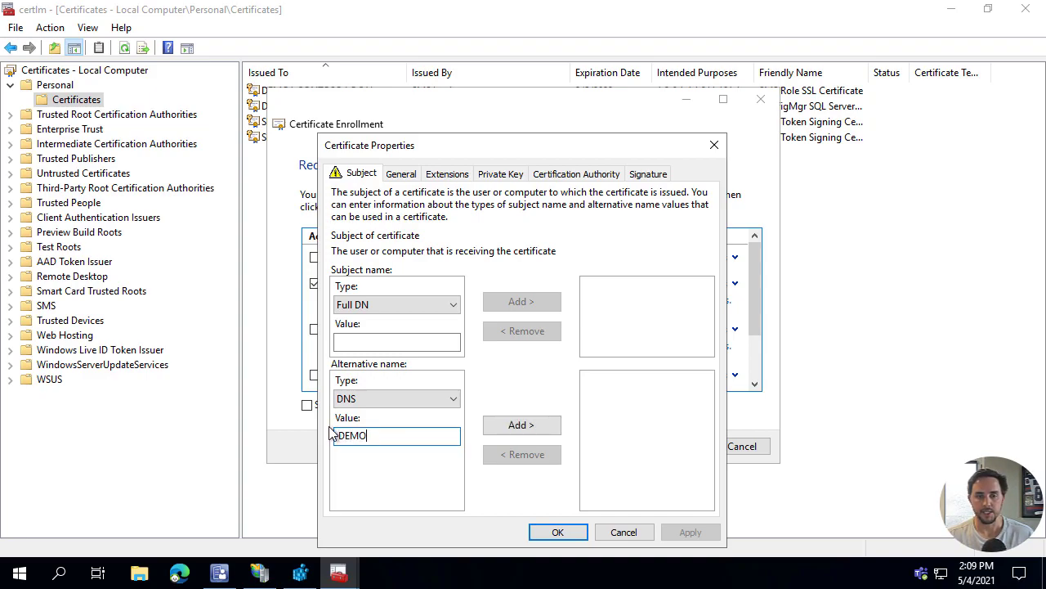
type("1")
double_click(335, 435)
key("ctrl+c")
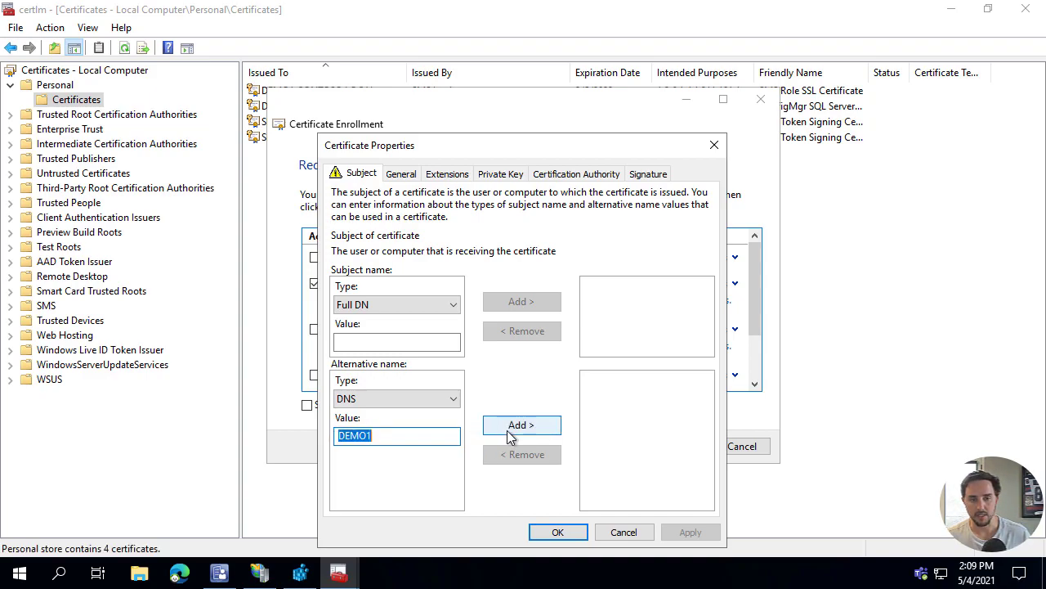
left_click(512, 434)
Step: Add DEMO1.CONTOSO.LOCAL as a second DNS alternative name, then show the General settings
key("ctrl+v")
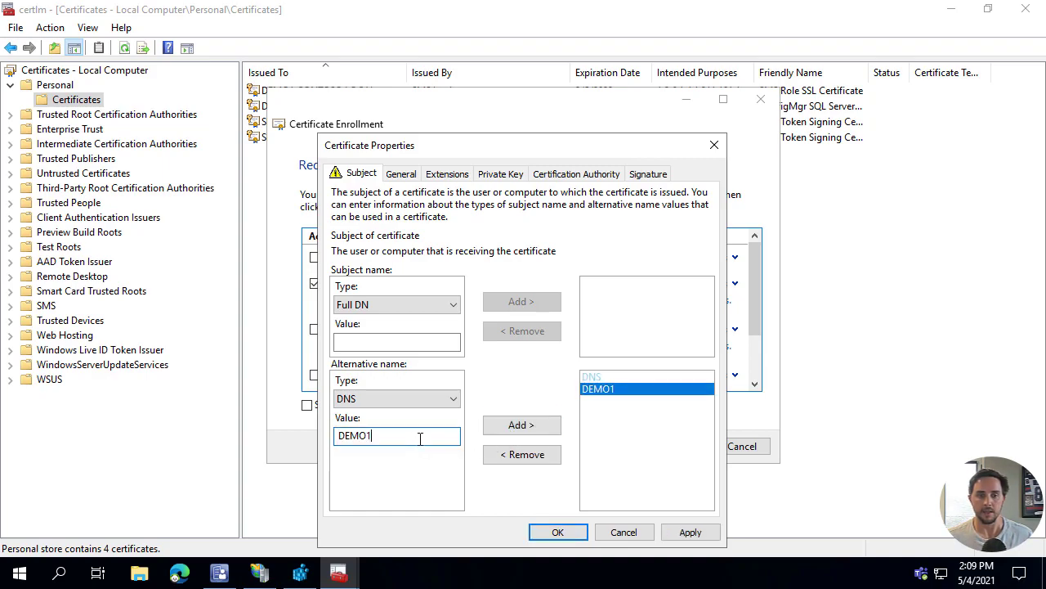
type(".CONTOSO.LOCAL")
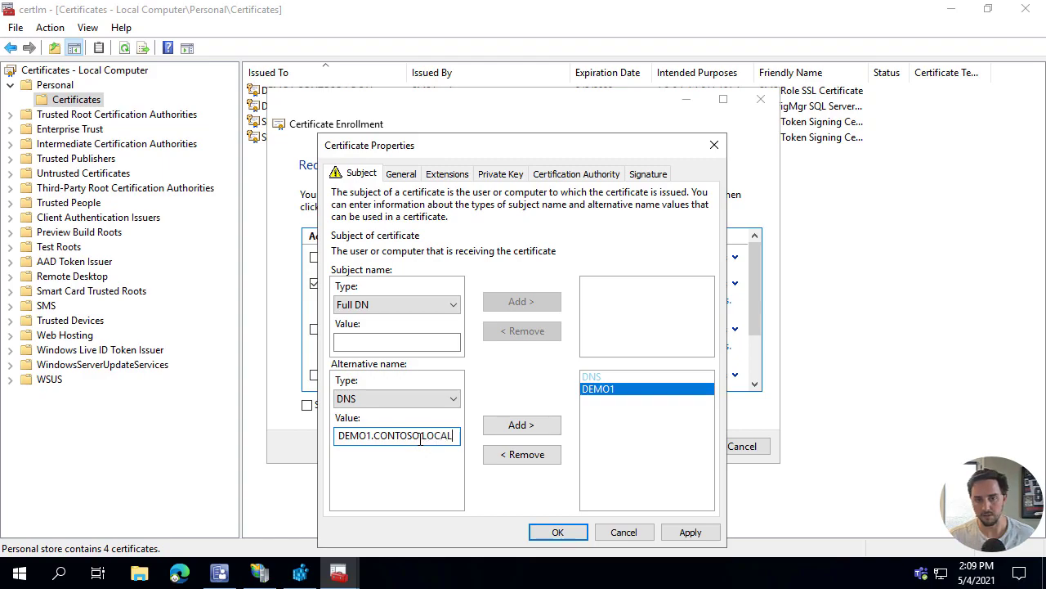
left_click(532, 425)
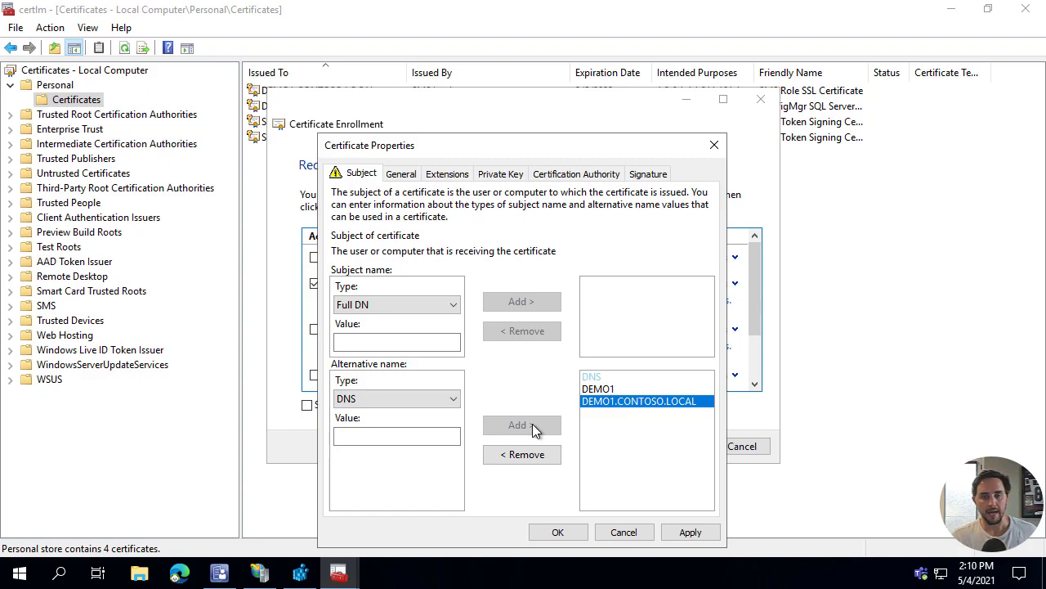
left_click(413, 181)
Step: Set friendly name and description to 'WSUS / ConfigMgr IIS Certificate' and apply them
left_click(428, 232)
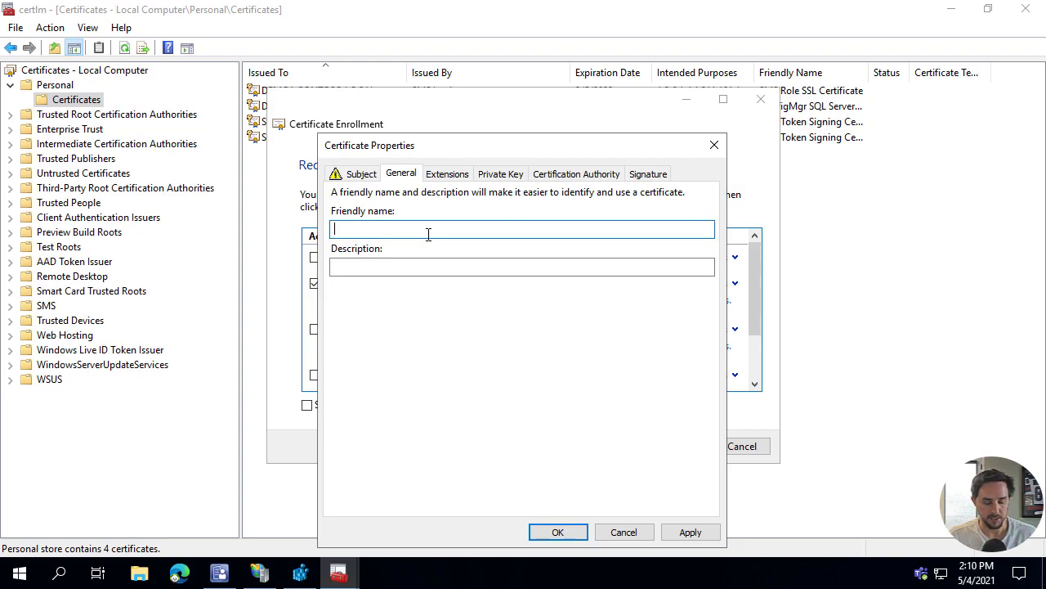
type("Co")
type("SUS / Con")
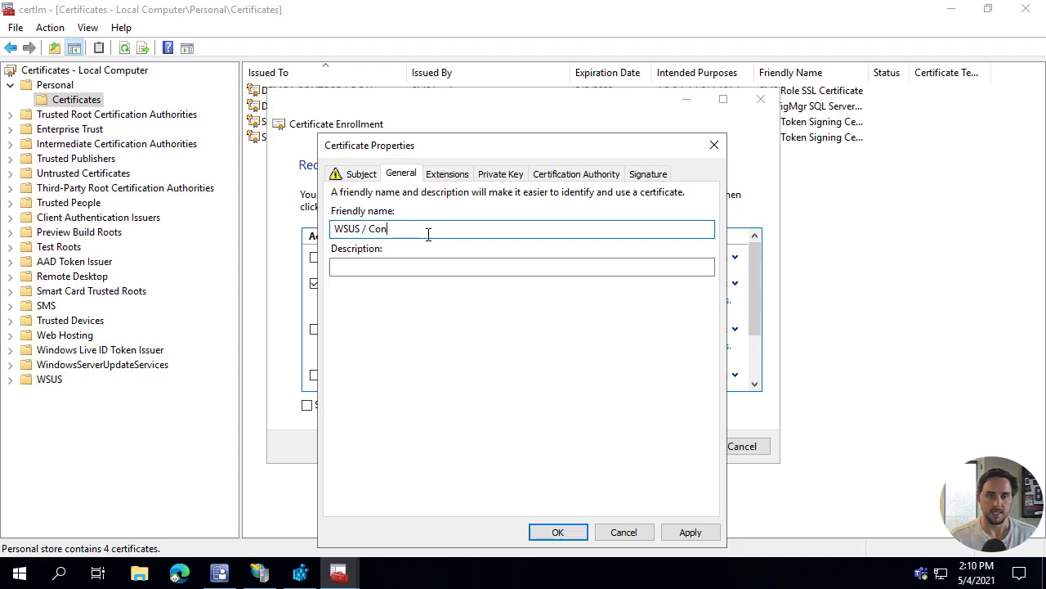
type("figMgr IIS")
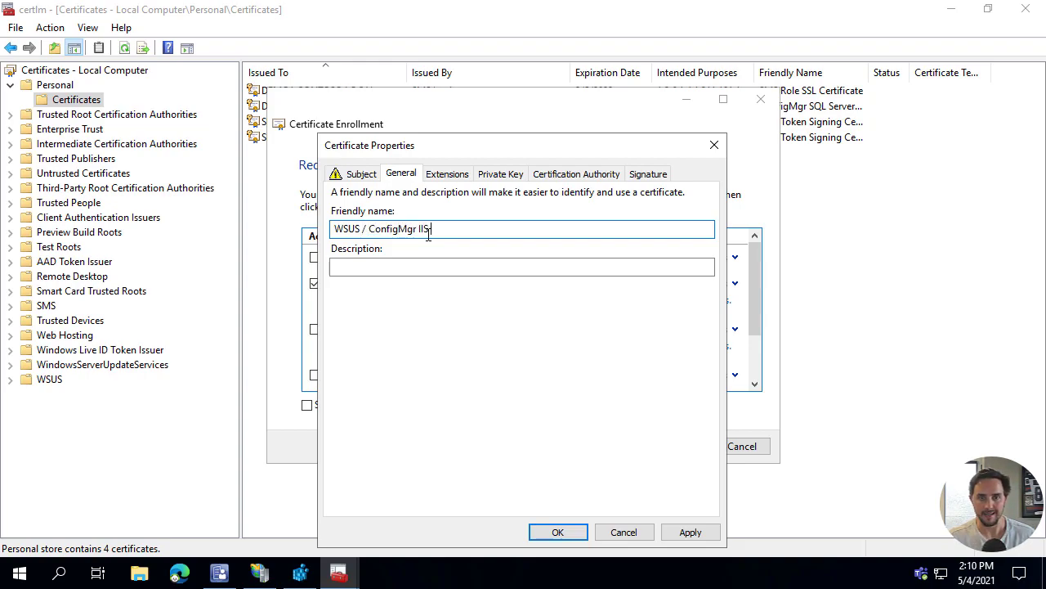
type(" Certificate")
key("ctrl+a")
key("ctrl+c")
key("Tab")
key("ctrl+v")
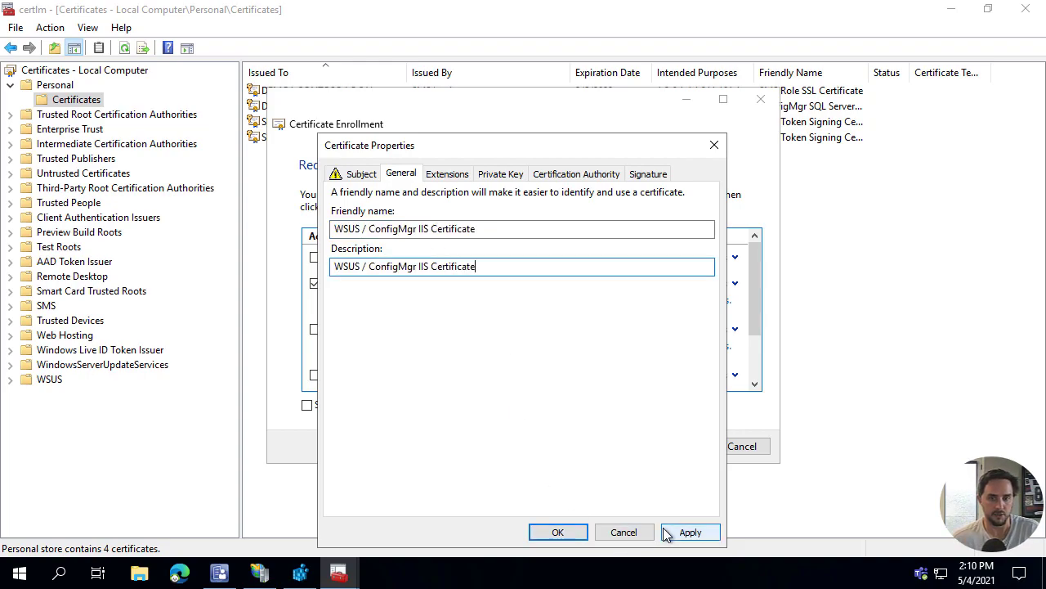
left_click(687, 532)
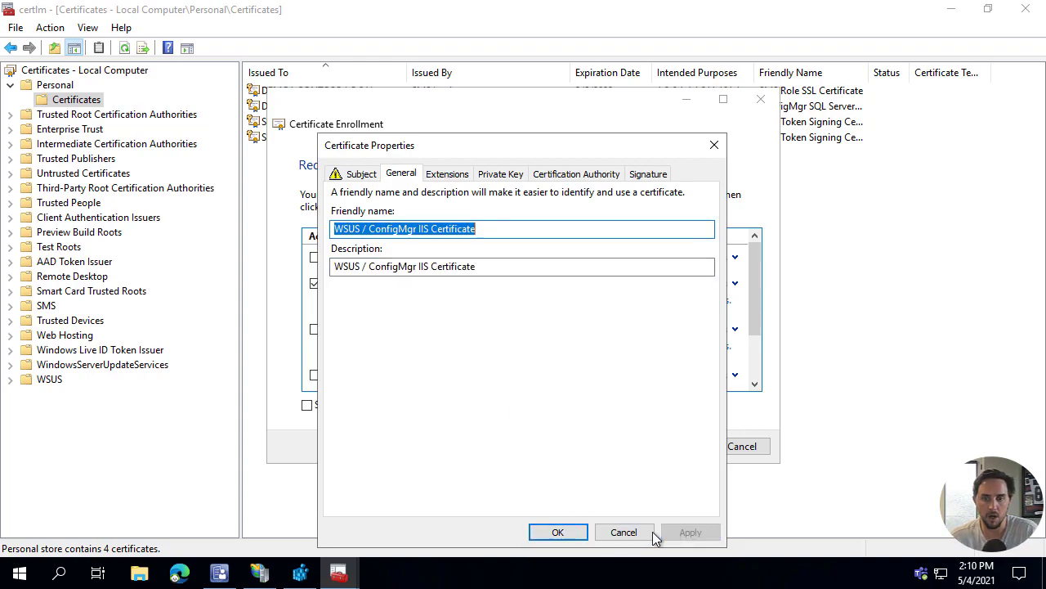
left_click(556, 532)
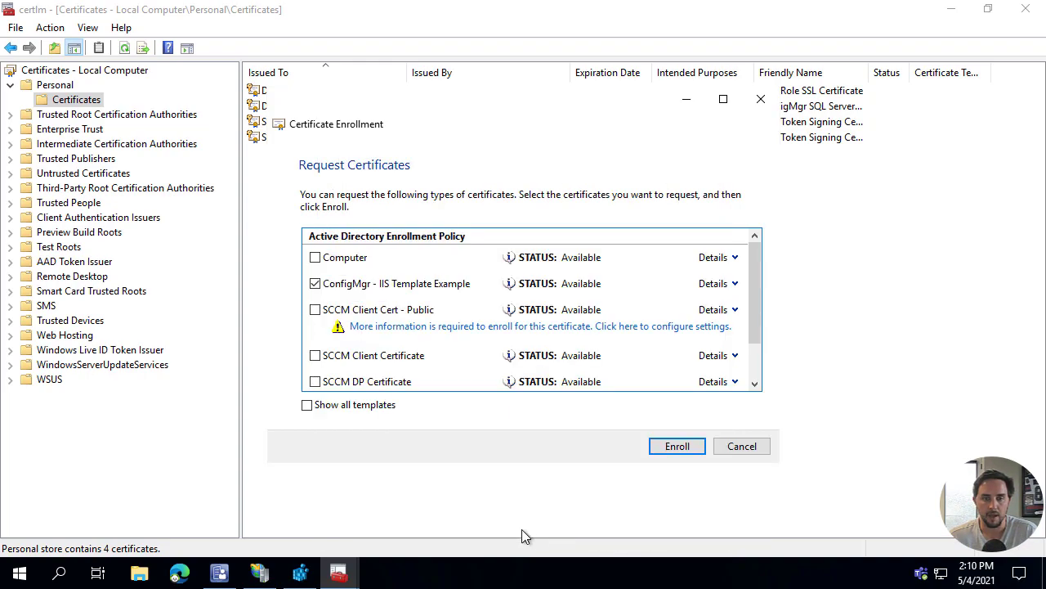
Step: Enroll the ConfigMgr - IIS Template Example certificate and widen the Friendly Name column
left_click(677, 446)
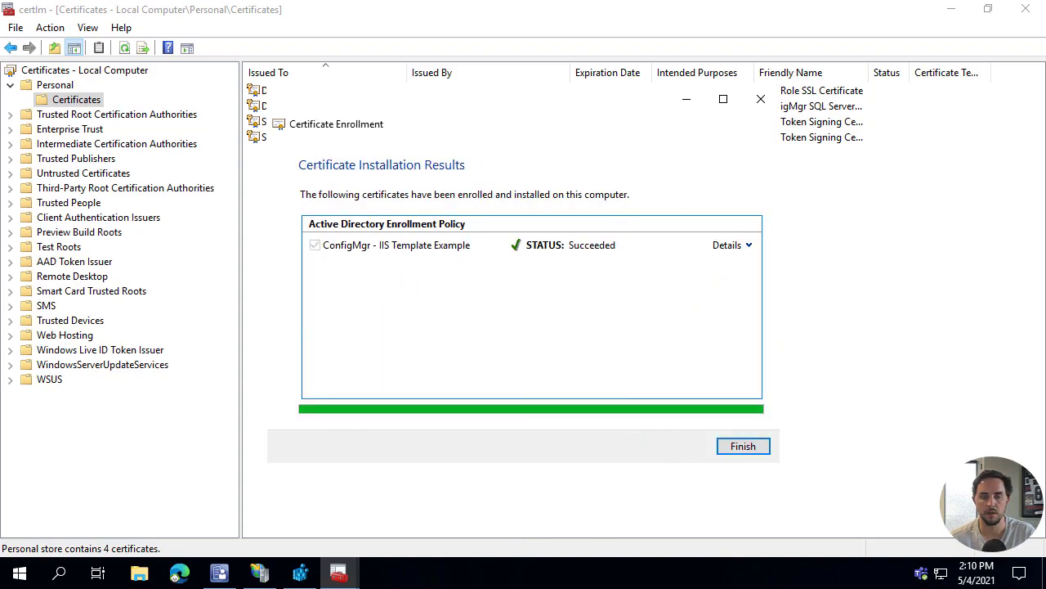
left_click(764, 445)
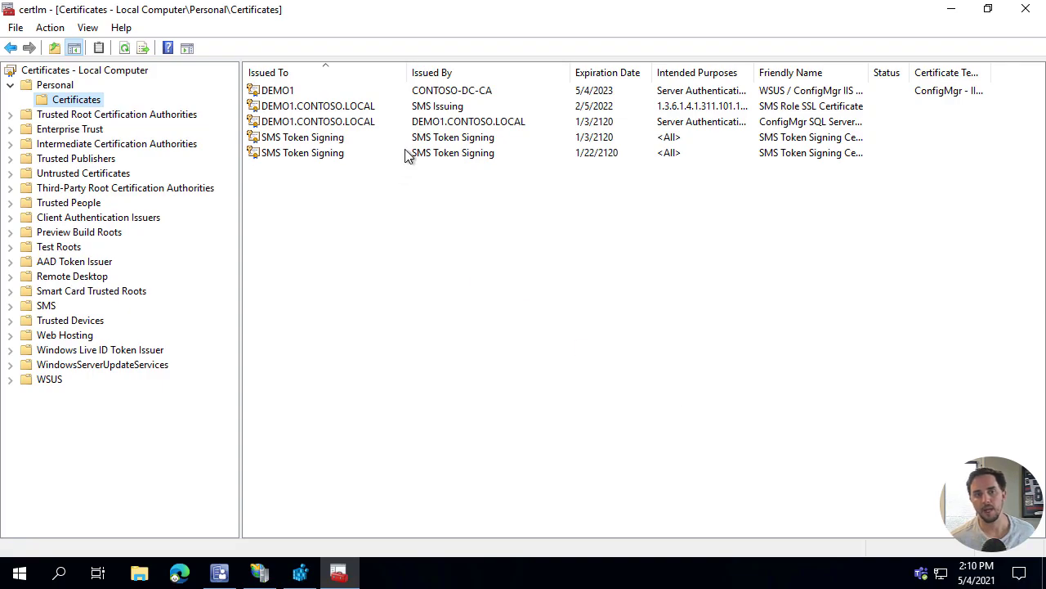
double_click(870, 72)
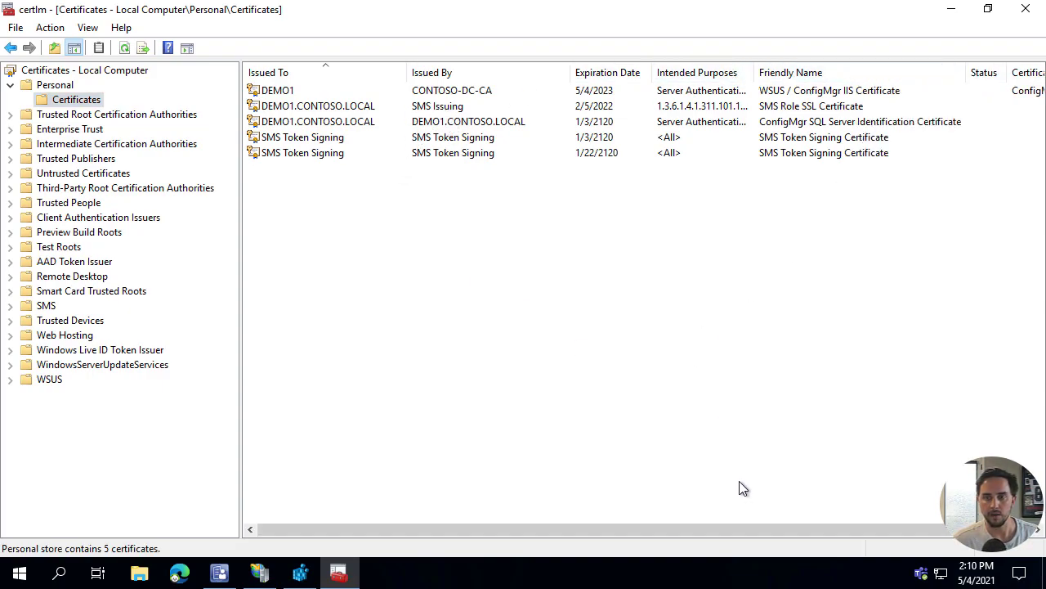
left_click_drag(740, 530, 880, 541)
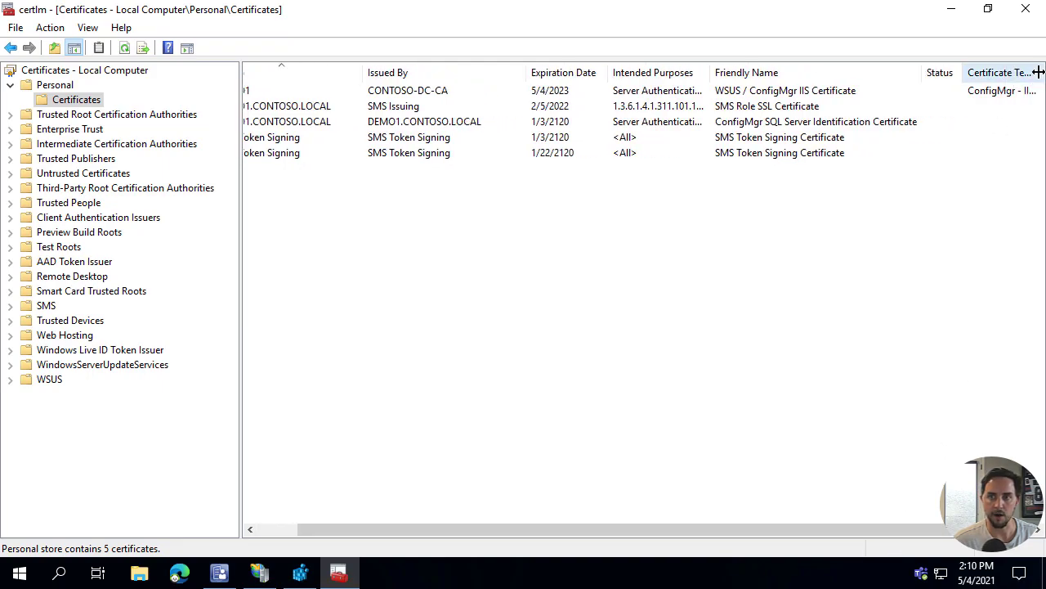
left_click_drag(769, 528, 462, 518)
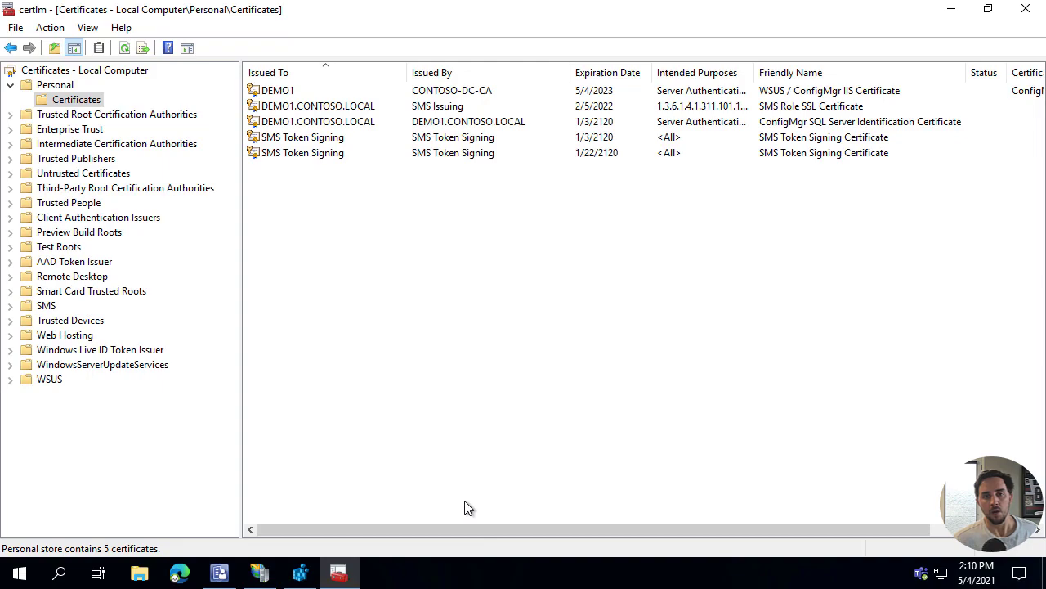
Step: Assign the WSUS / ConfigMgr IIS Certificate to WSUS Administration's https binding on port 8531
mouse_move(259, 578)
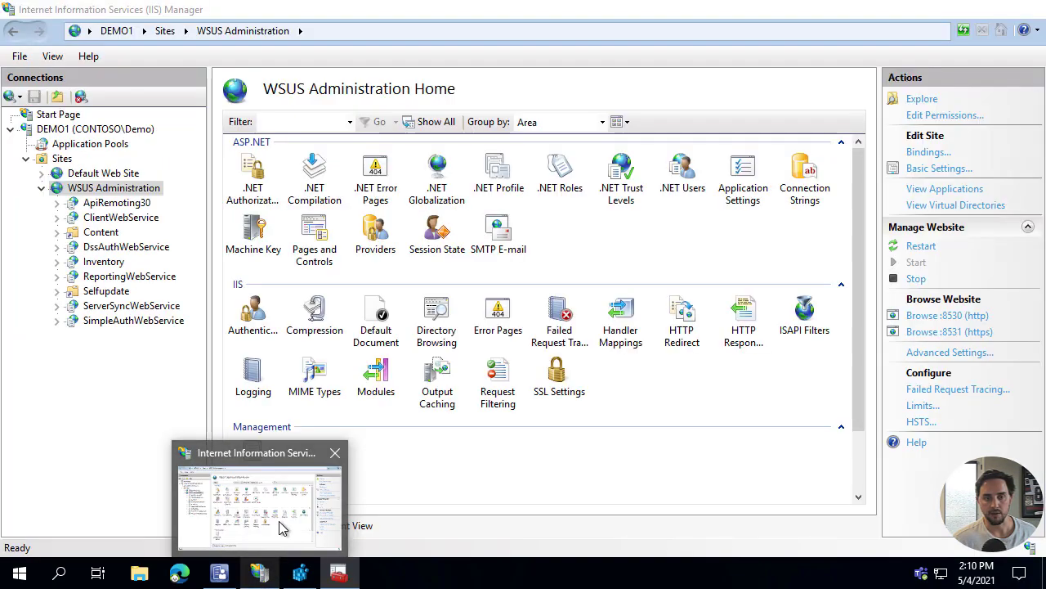
left_click(278, 525)
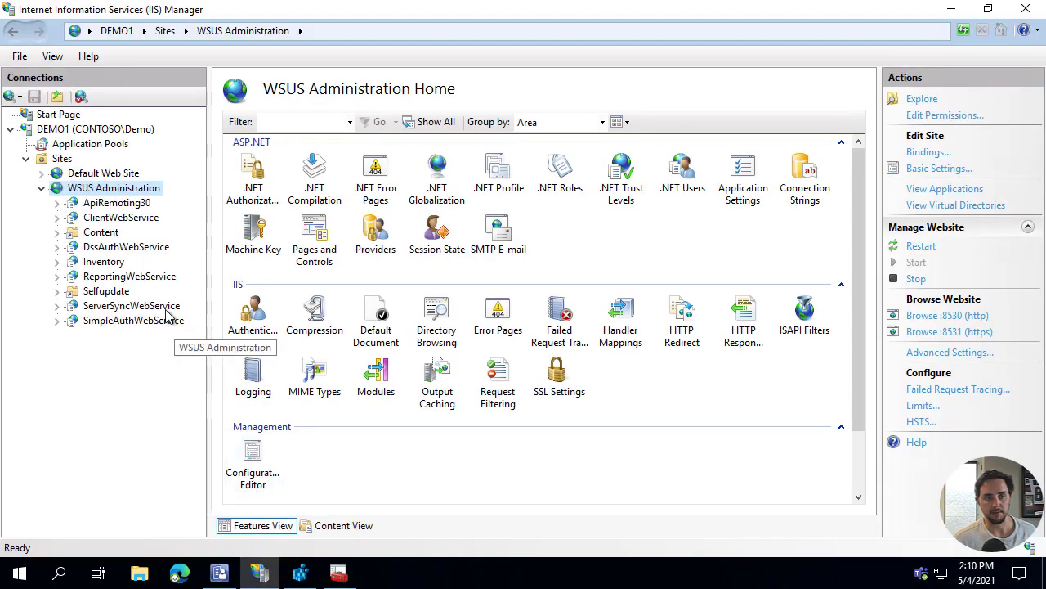
right_click(121, 187)
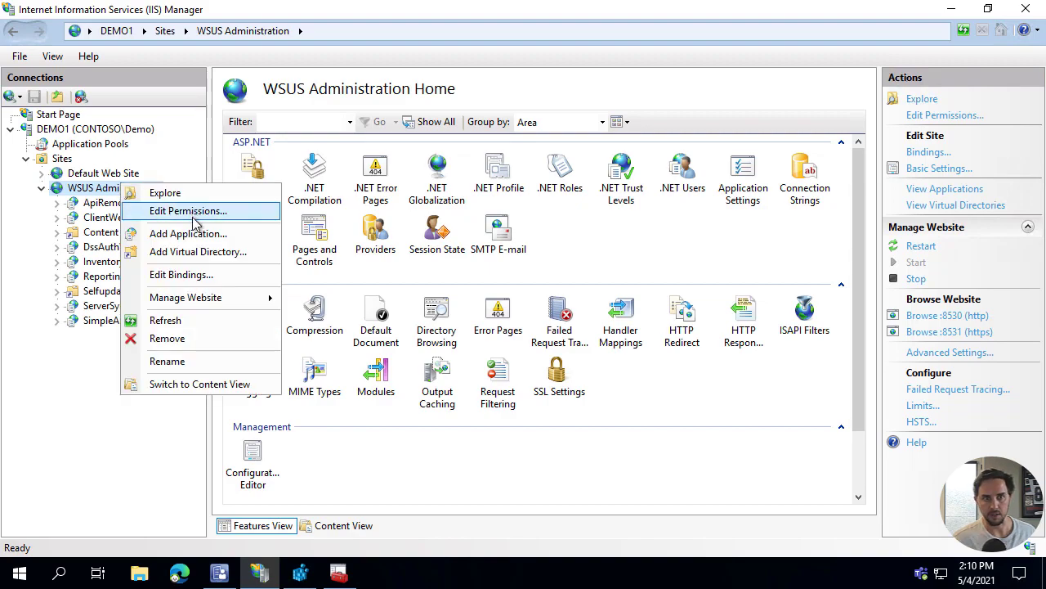
left_click(196, 276)
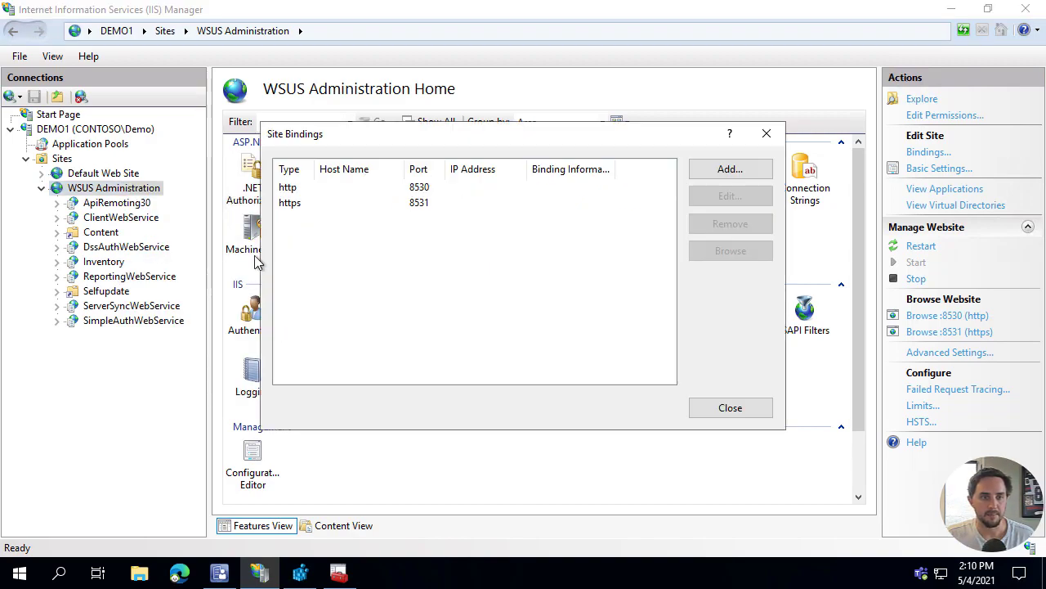
left_click(295, 204)
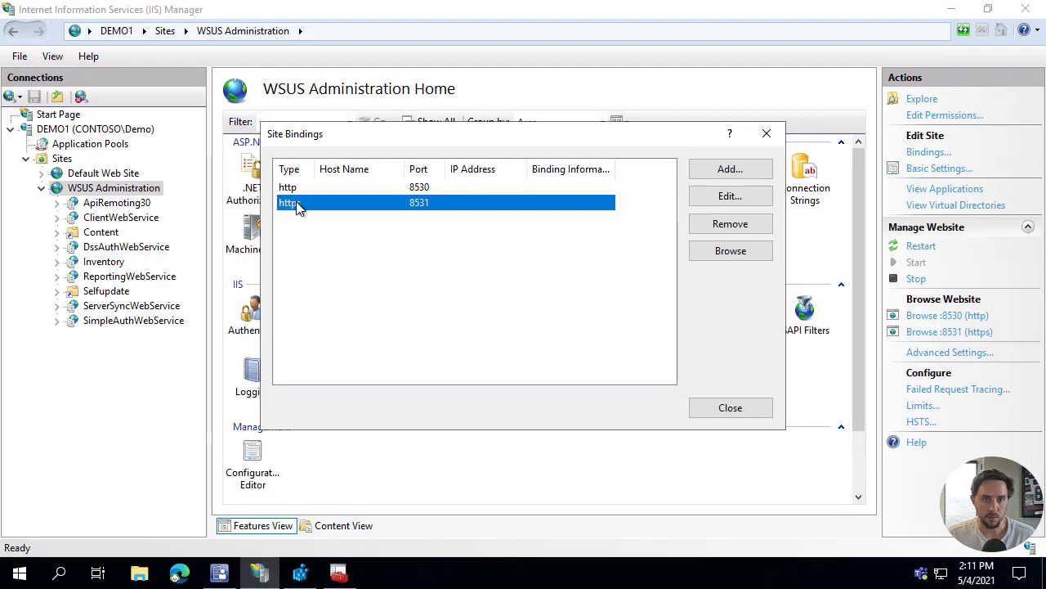
double_click(307, 204)
left_click(368, 377)
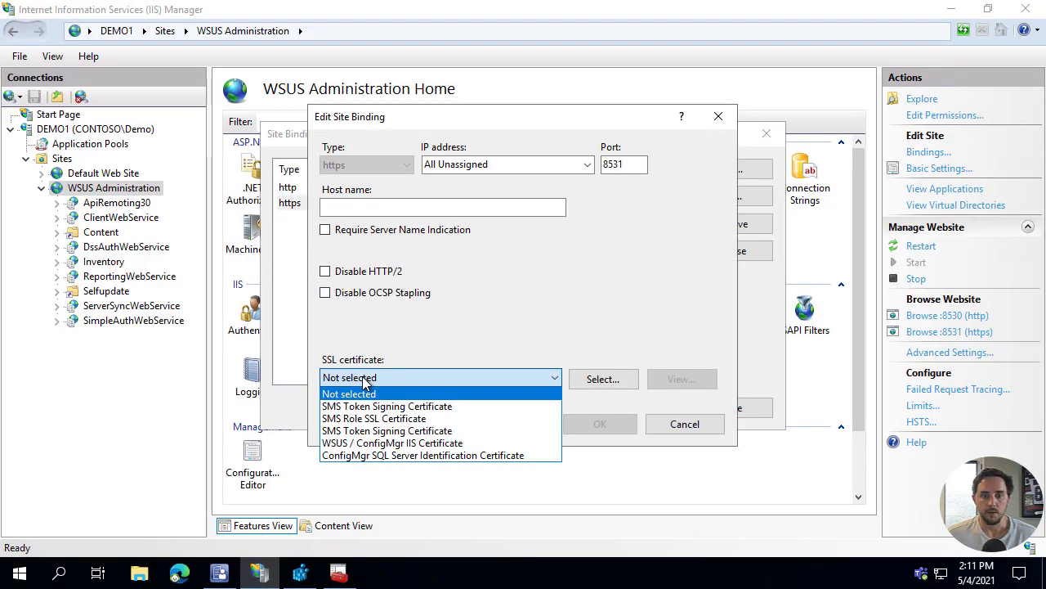
left_click(411, 442)
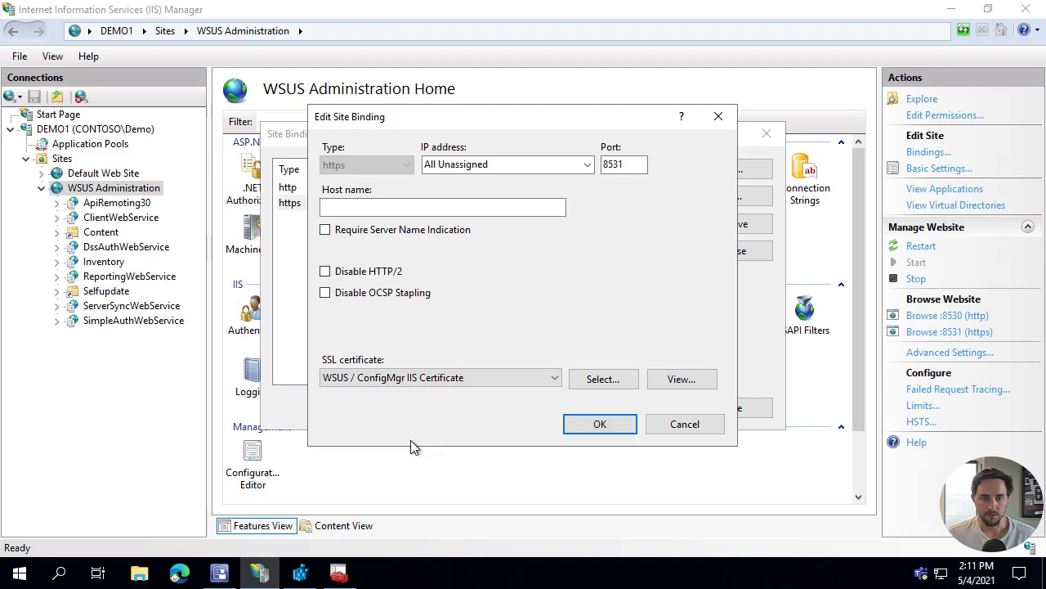
left_click(596, 427)
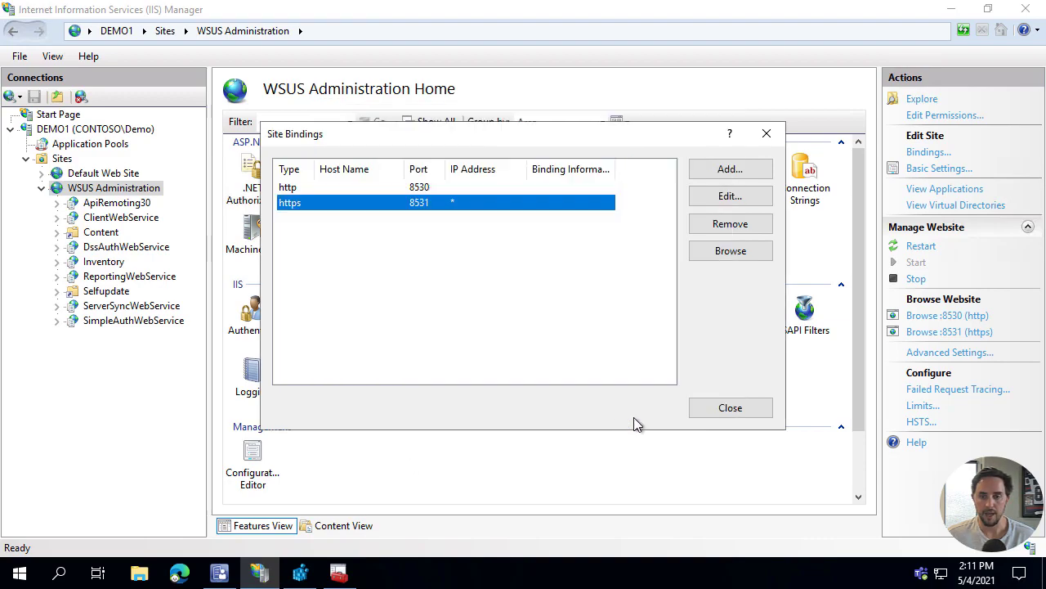
left_click(729, 408)
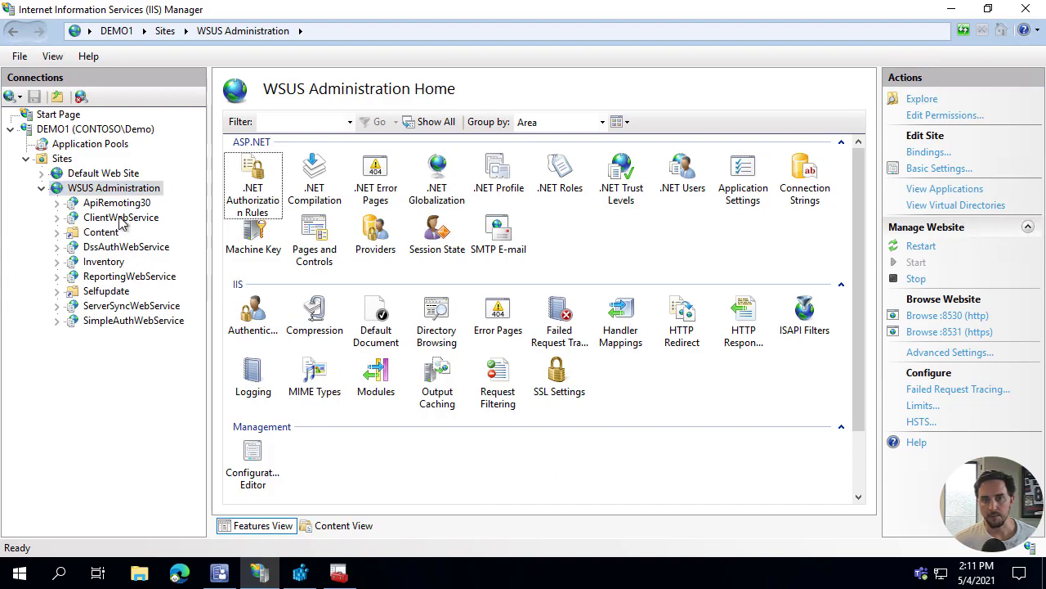
Step: Open the WSUS site on https port 8531 and replace localhost with demo1.contoso.local
left_click(951, 333)
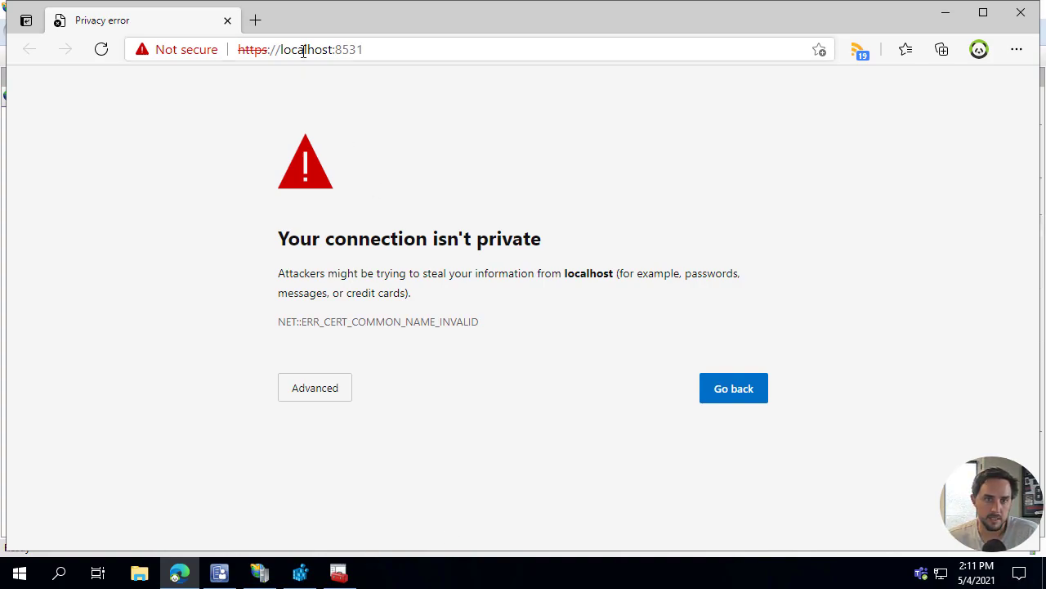
double_click(304, 51)
type("demo.l")
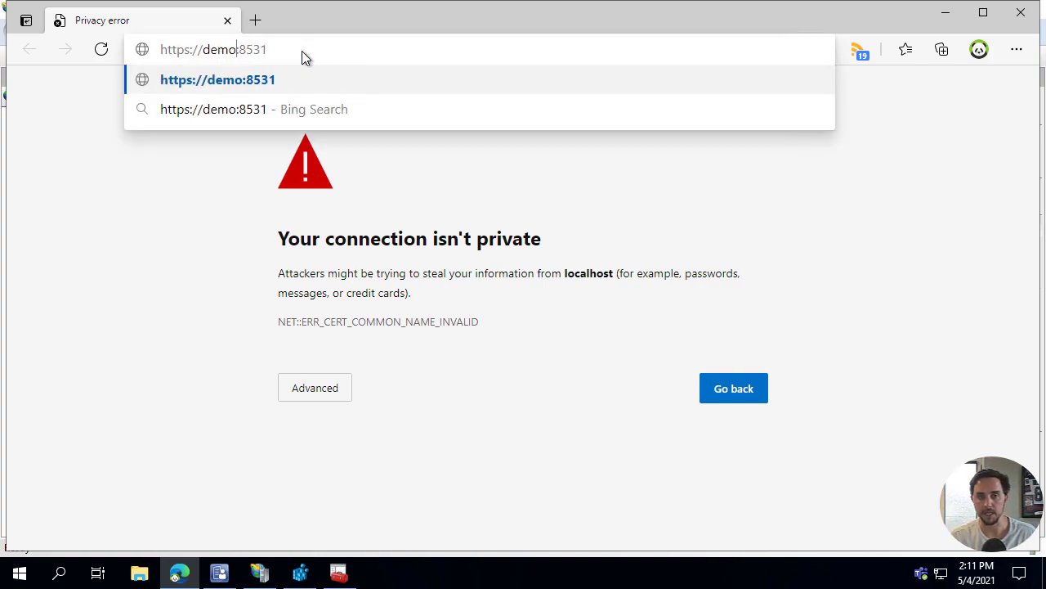
key("BackSpace")
key("BackSpace")
type("1.contoso.local")
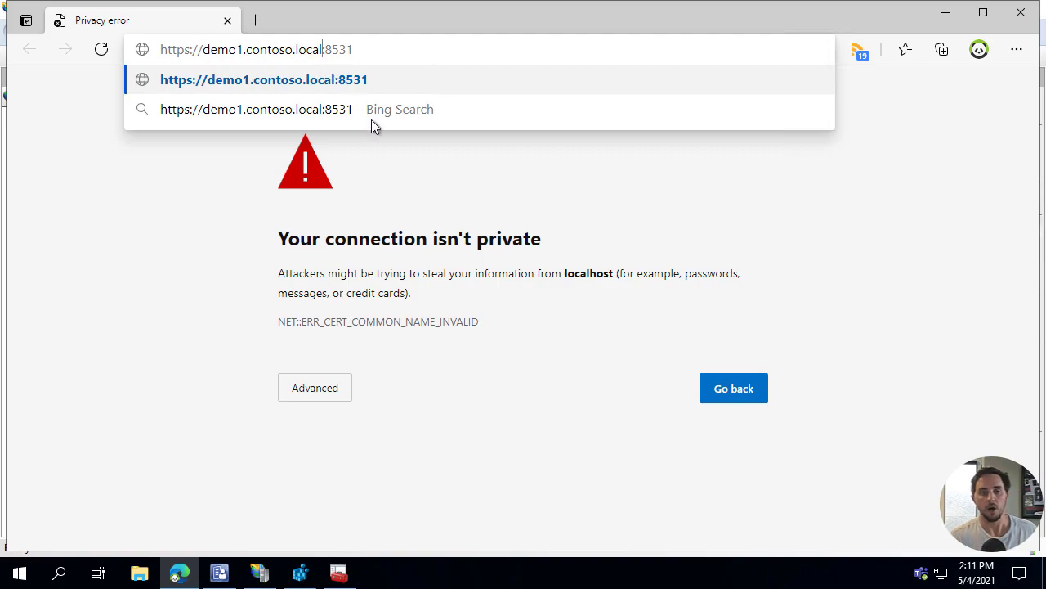
key("ctrl+2")
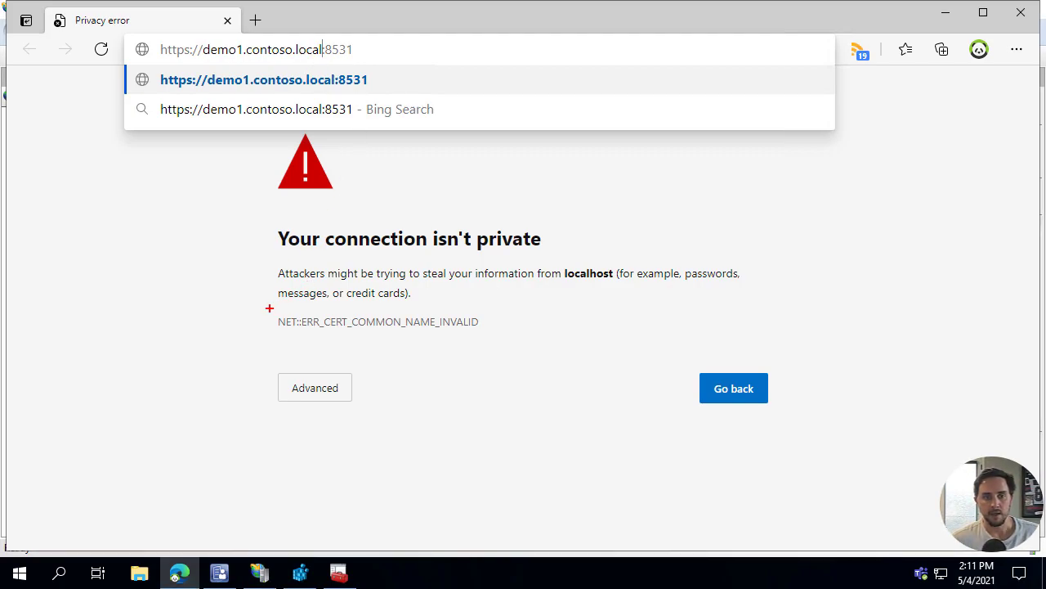
left_click_drag(270, 308, 454, 354)
key("Escape")
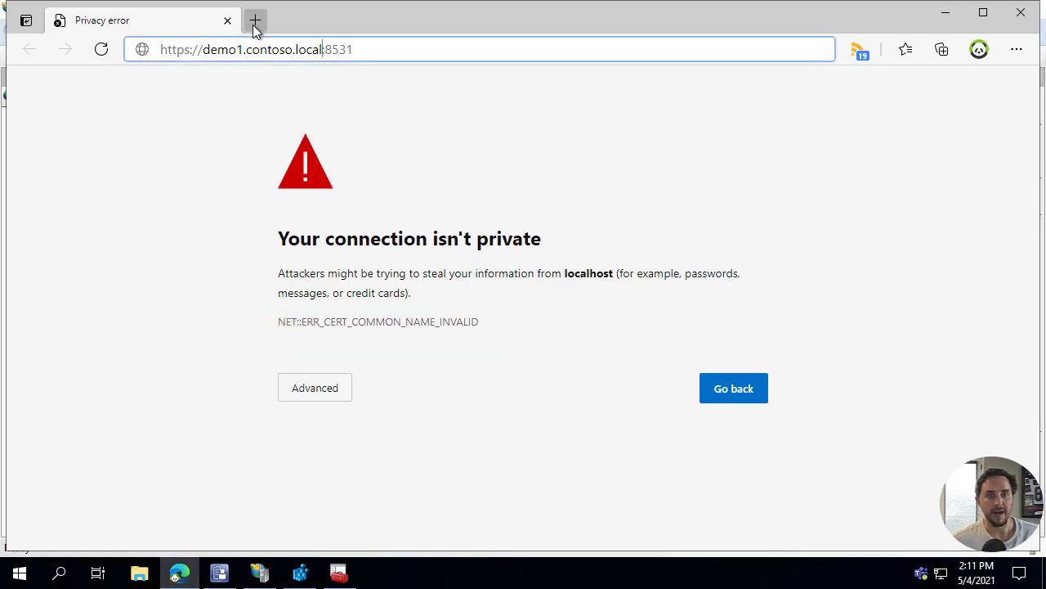
key("Return")
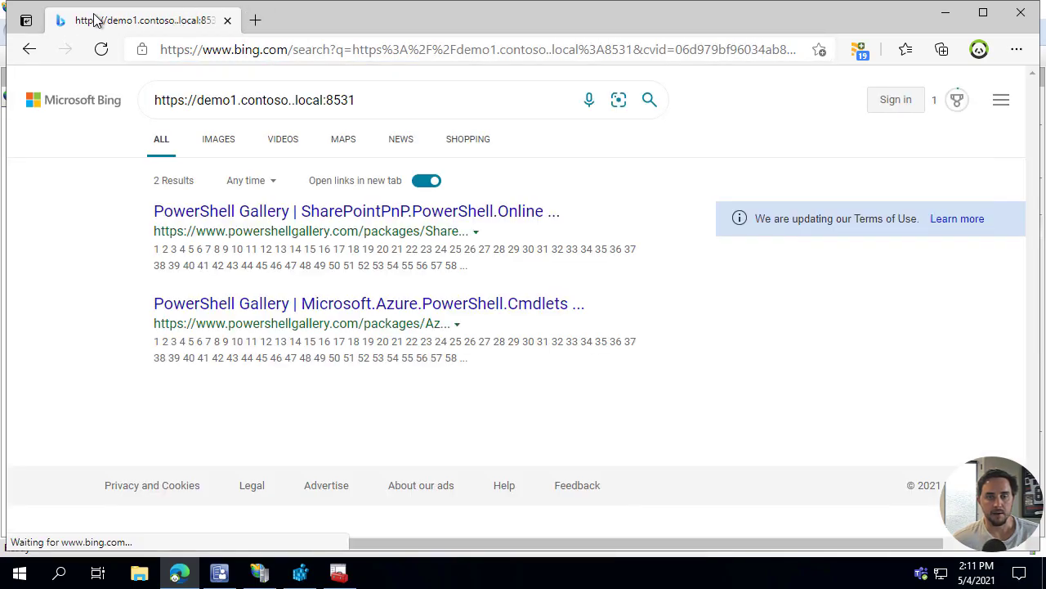
left_click(28, 49)
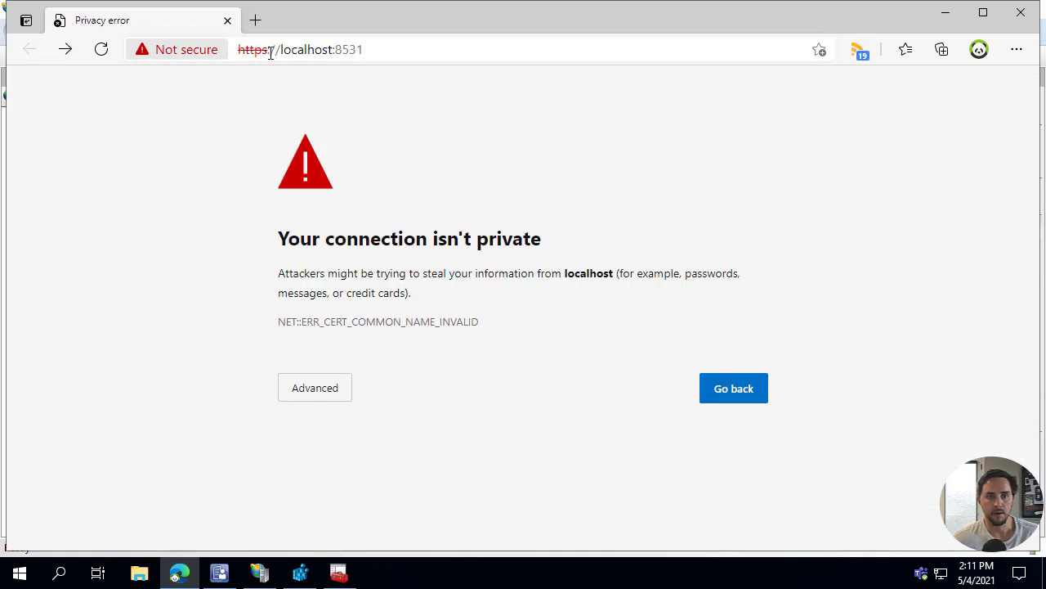
left_click_drag(335, 49, 280, 47)
type("demo1.con")
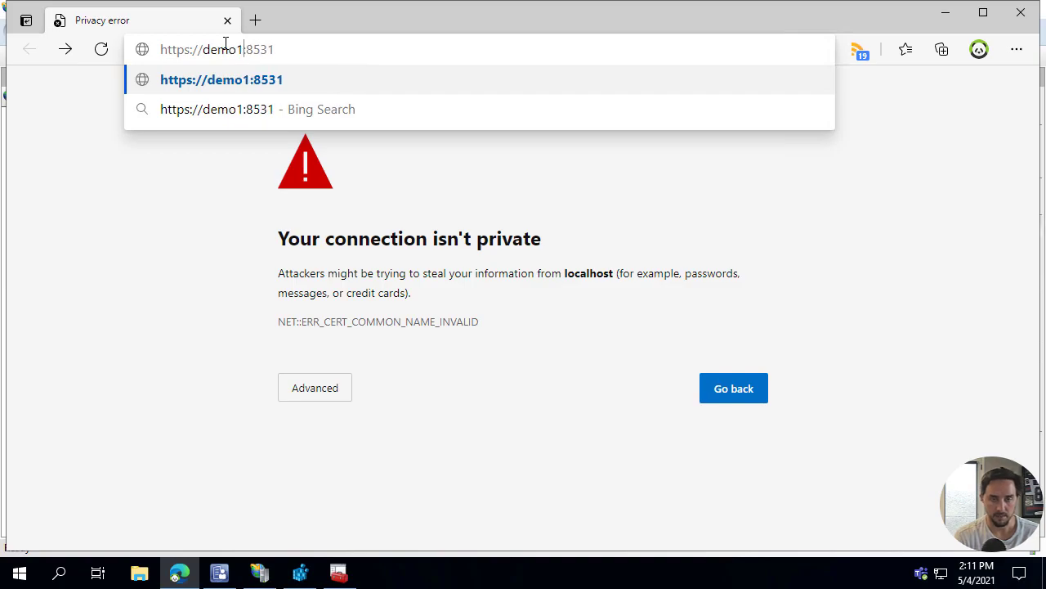
type("toso.local")
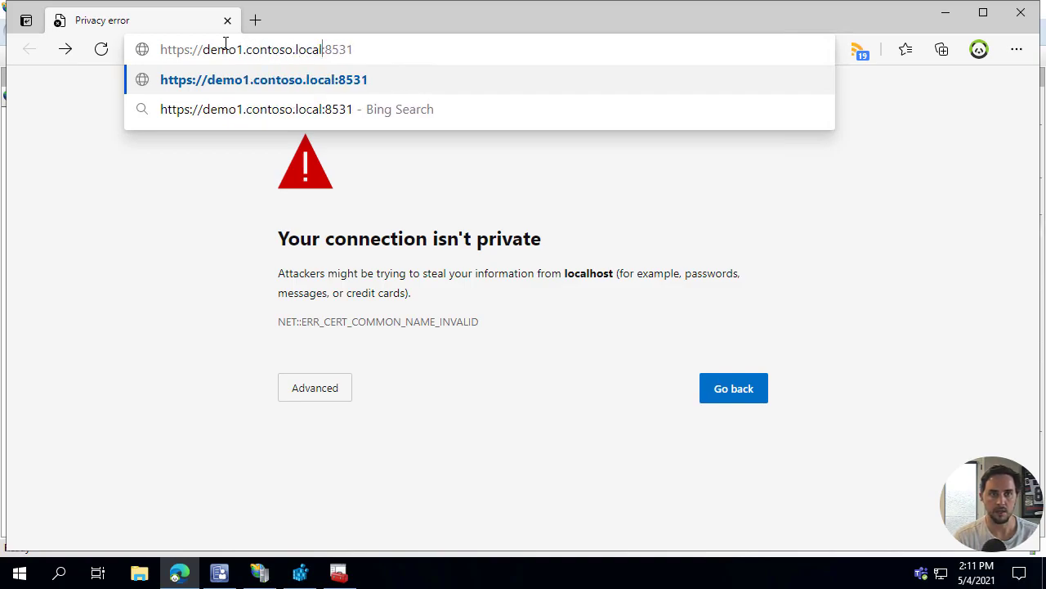
key("Return")
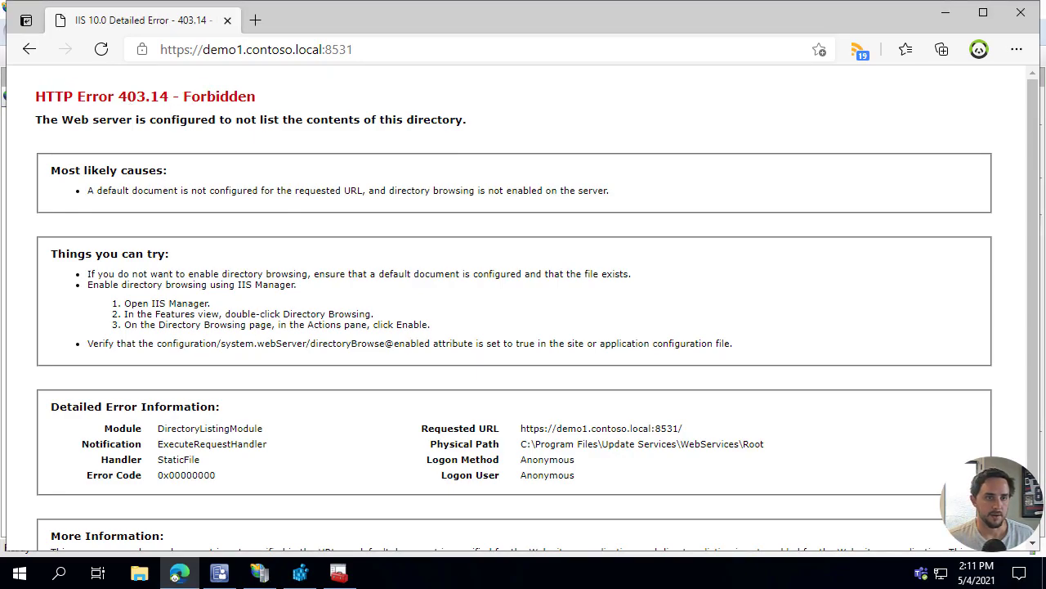
left_click_drag(33, 79, 482, 134)
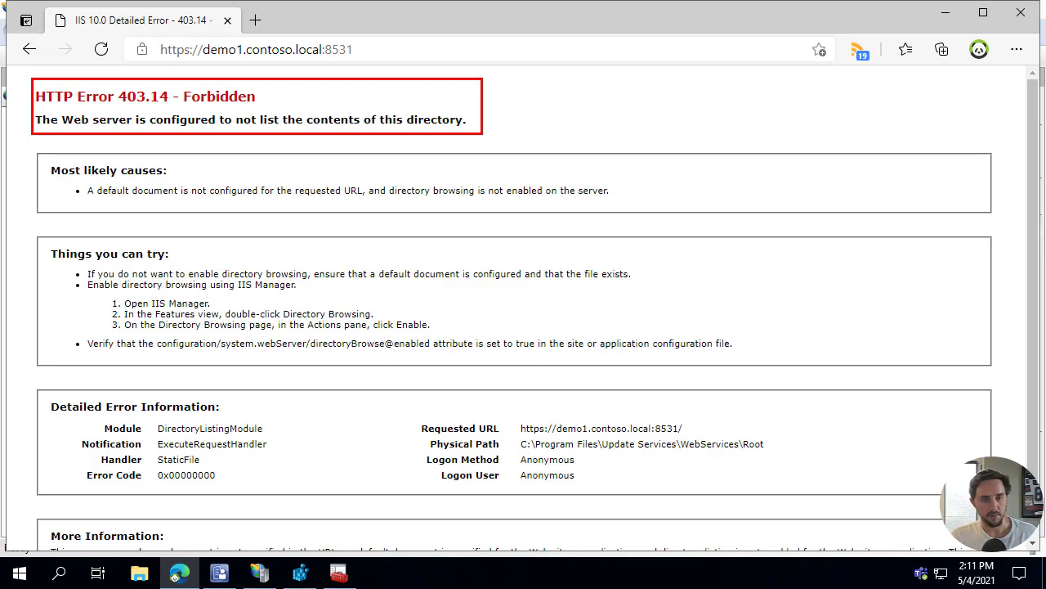
key("Escape")
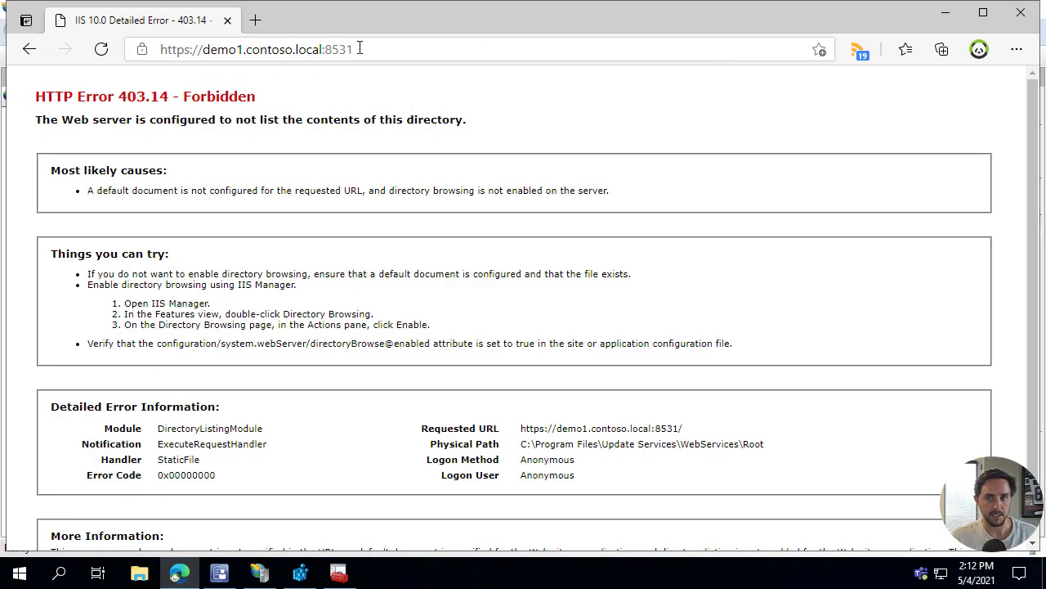
left_click(145, 52)
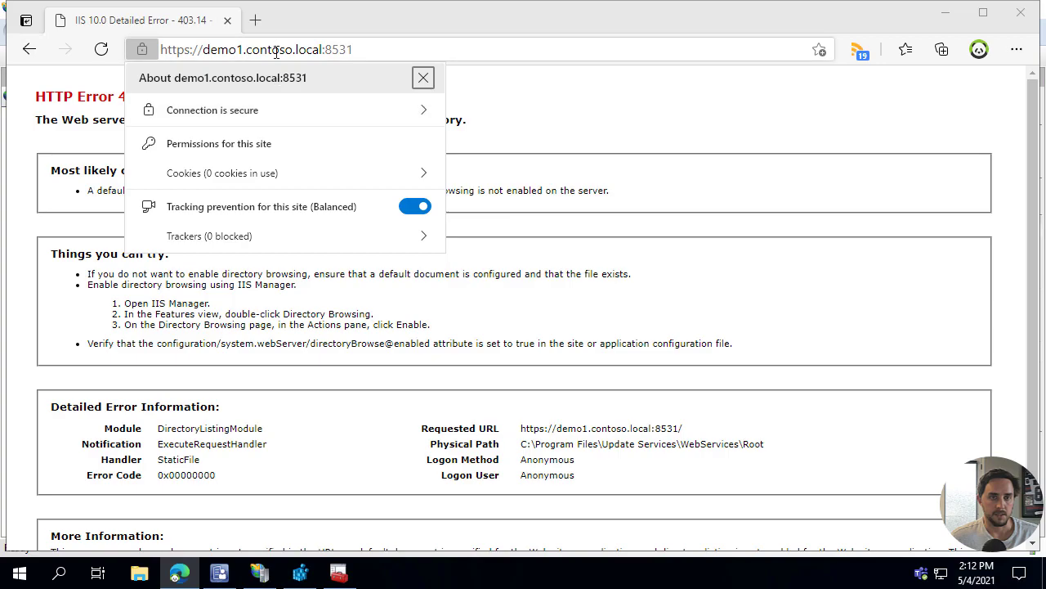
left_click(174, 49)
key("ctrl+c")
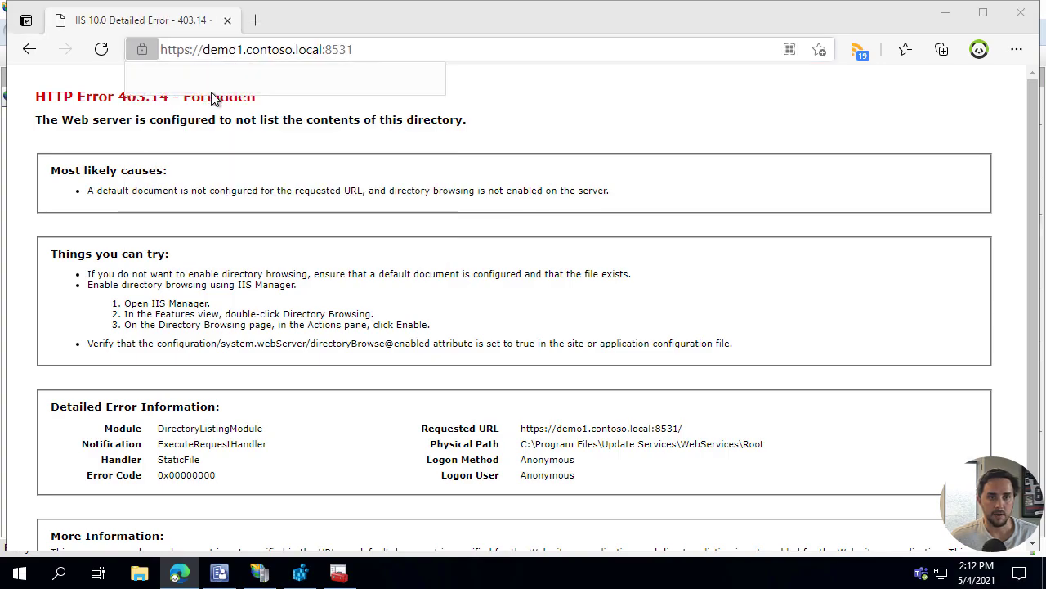
left_click(228, 108)
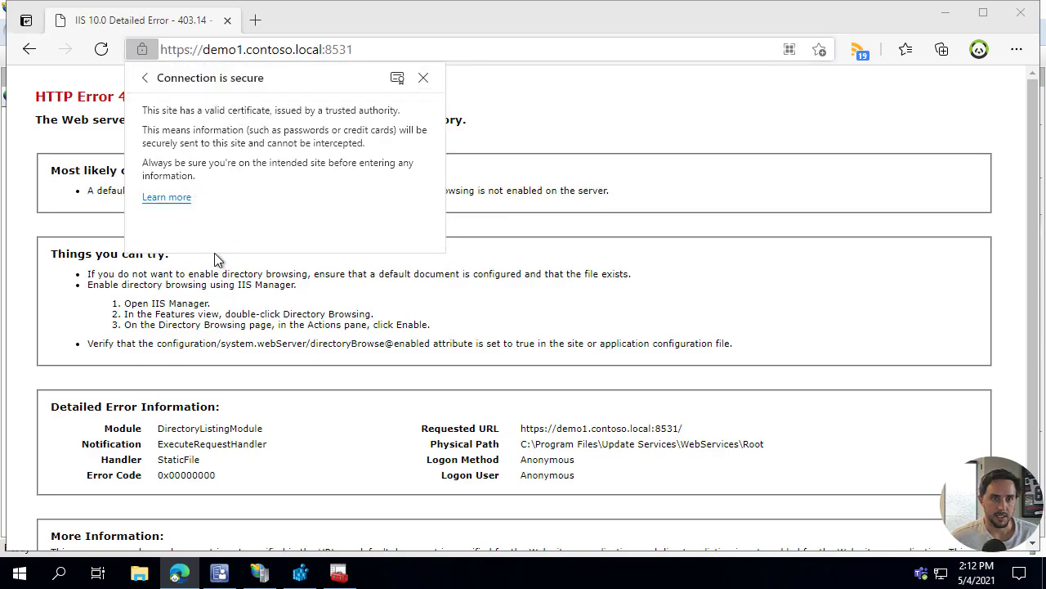
left_click(25, 576)
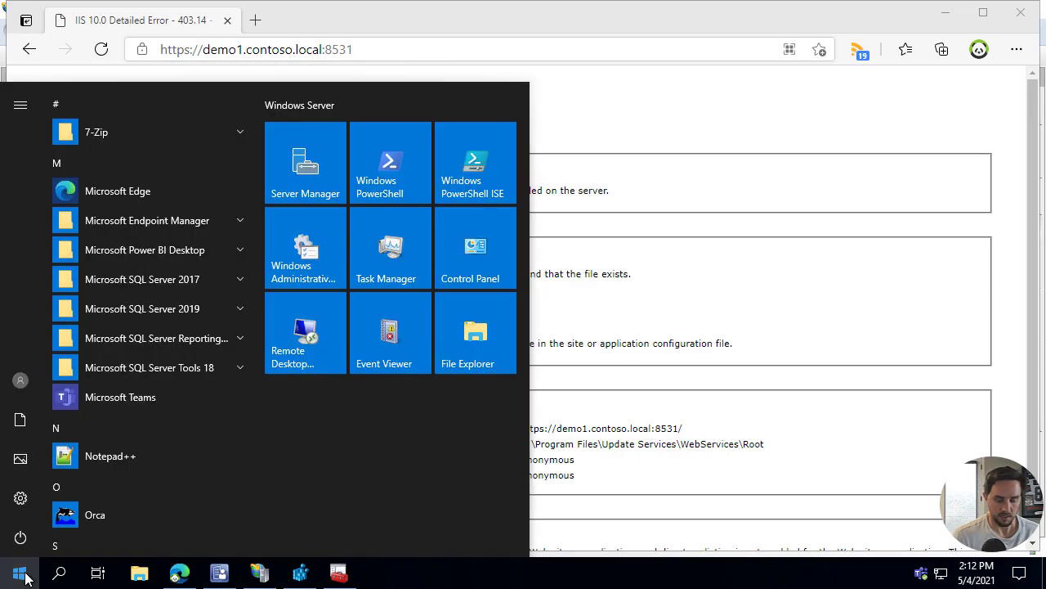
type("inter")
key("Return")
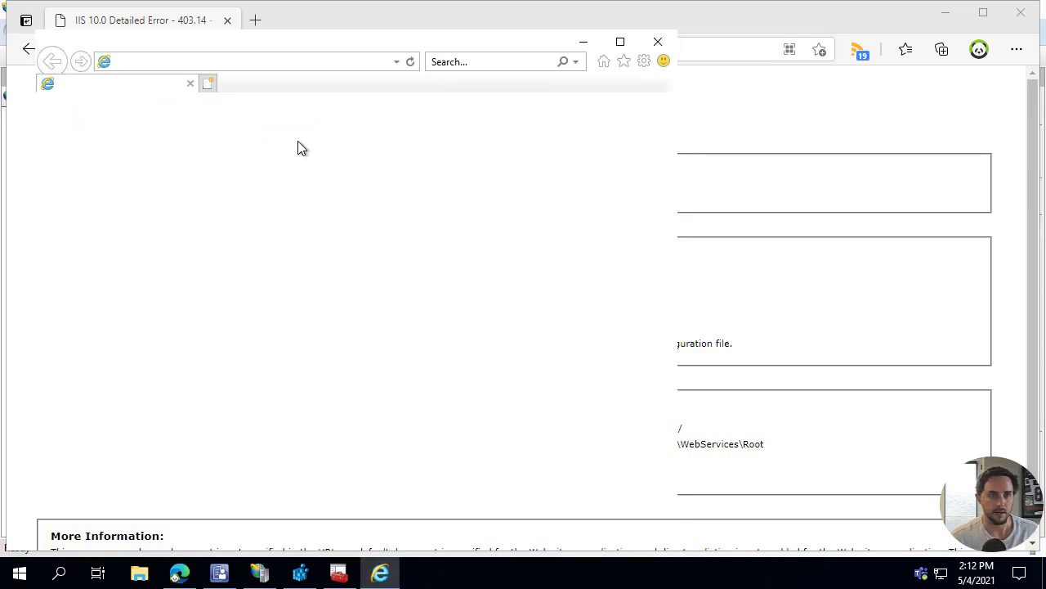
left_click(587, 131)
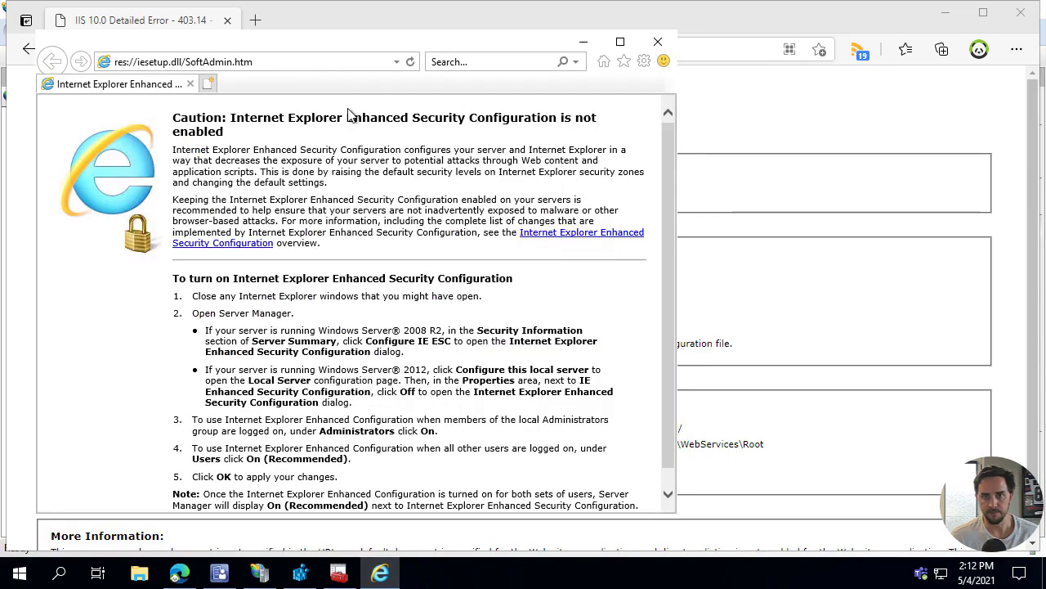
left_click(286, 62)
key("ctrl+v")
key("Return")
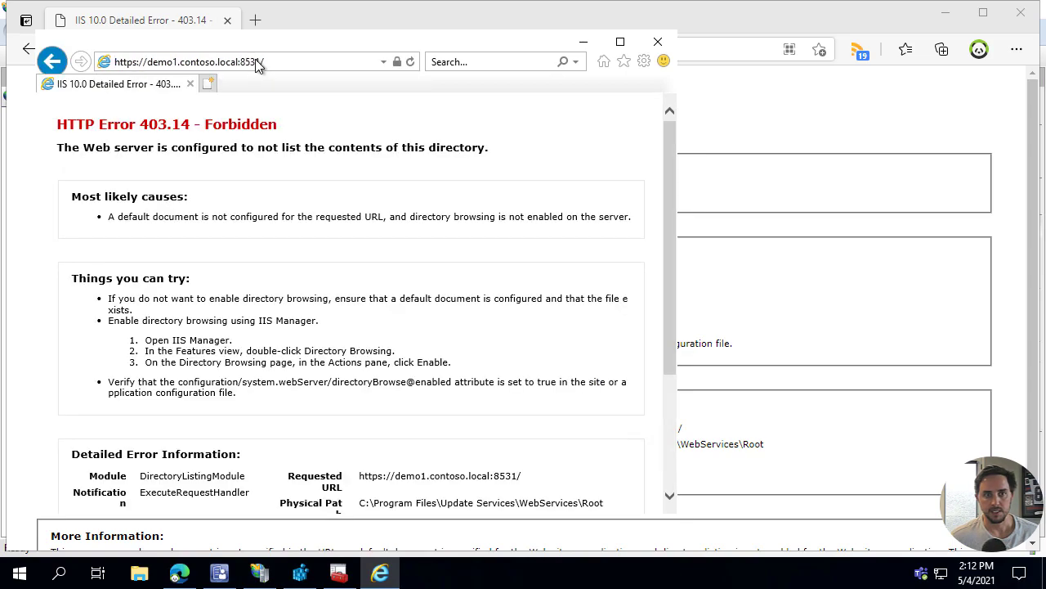
Step: Confirm the certificate is issued to DEMO1 by CONTOSO-DC-CA, then close Internet Explorer
left_click(399, 64)
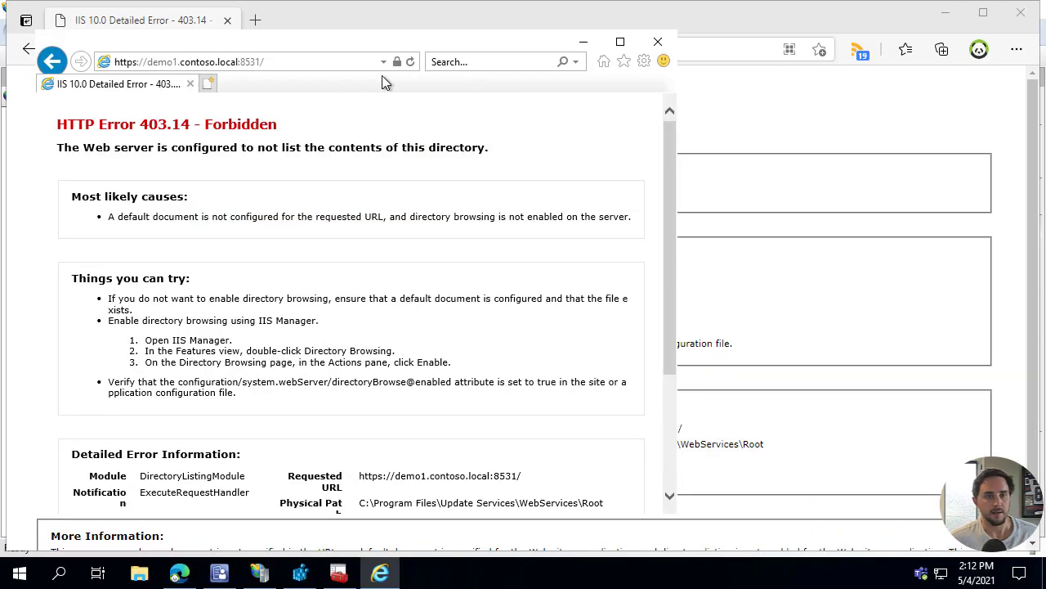
left_click(397, 62)
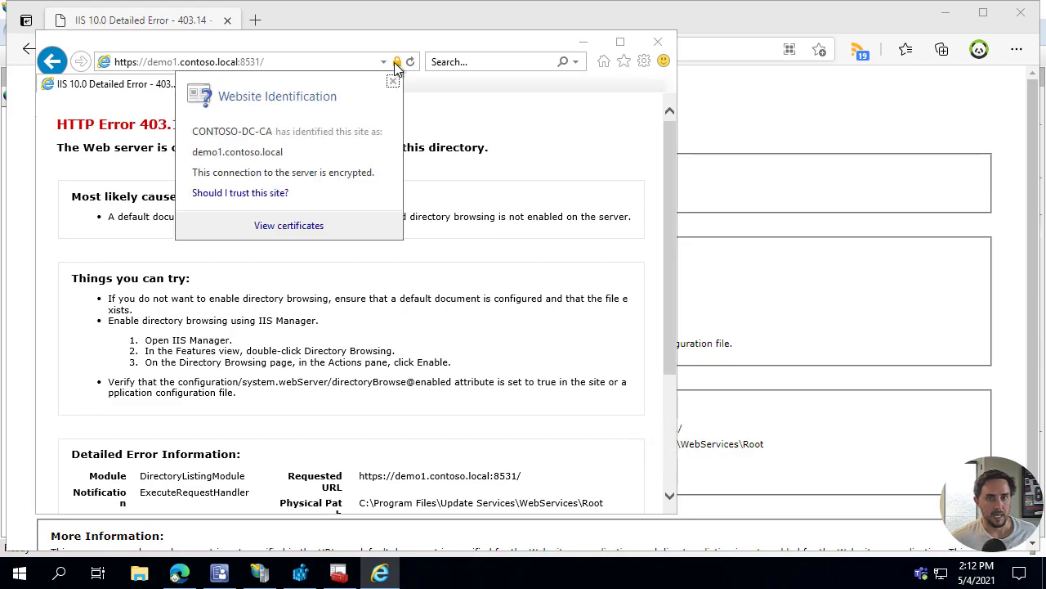
left_click(290, 227)
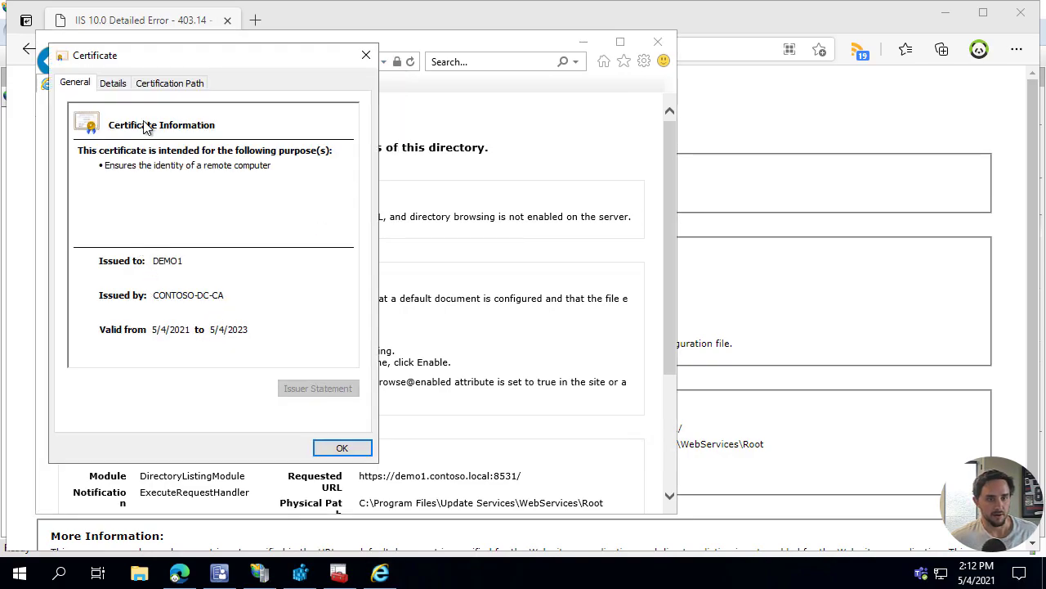
left_click(342, 447)
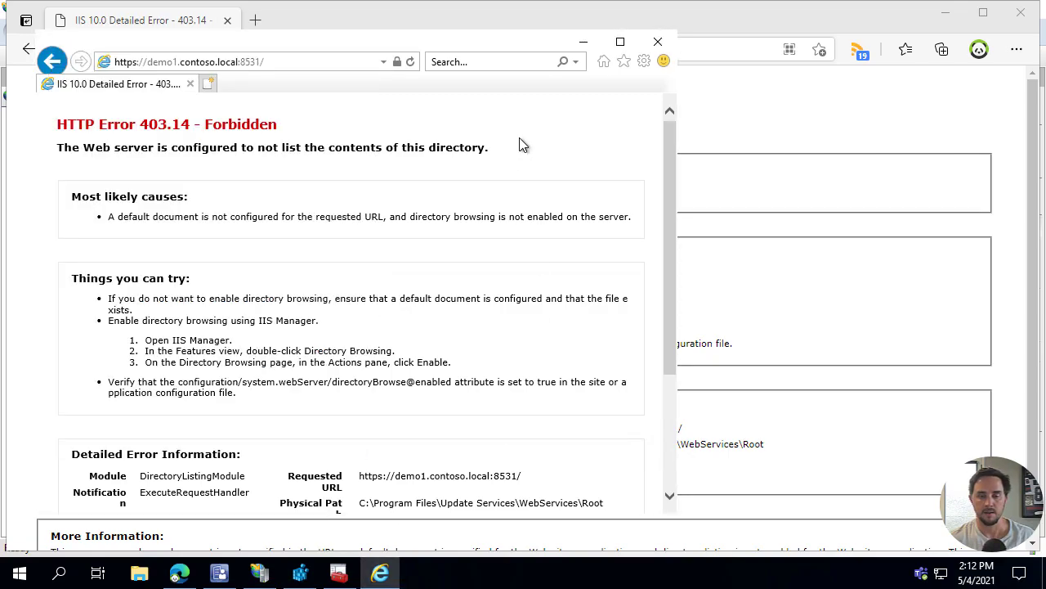
left_click(658, 41)
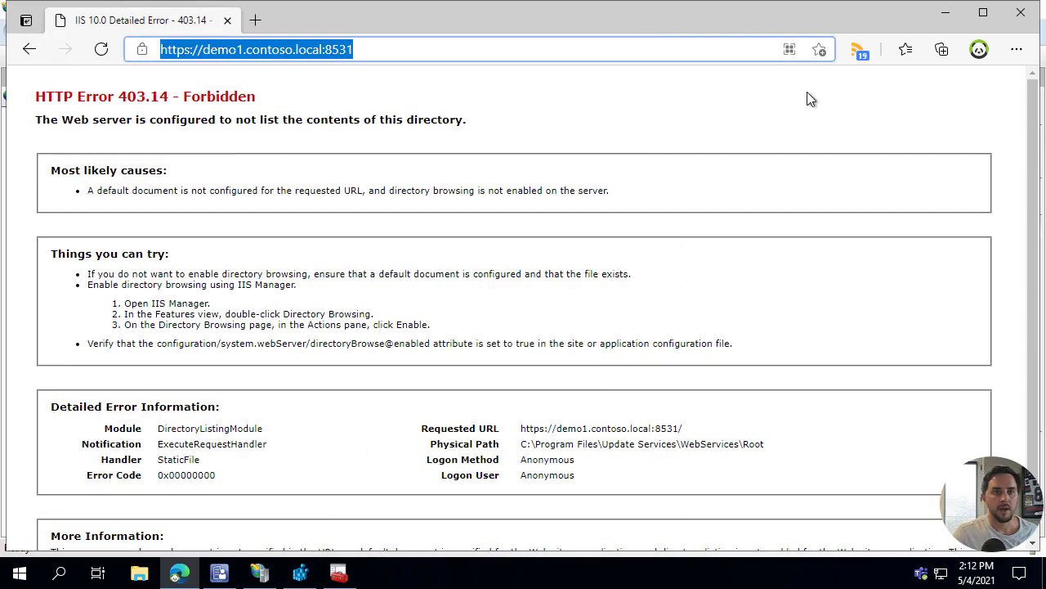
Step: Close Edge and highlight the five SSL-required virtual roots, SimpleAuthWebService through ClientWebService, in the docs
left_click(1014, 23)
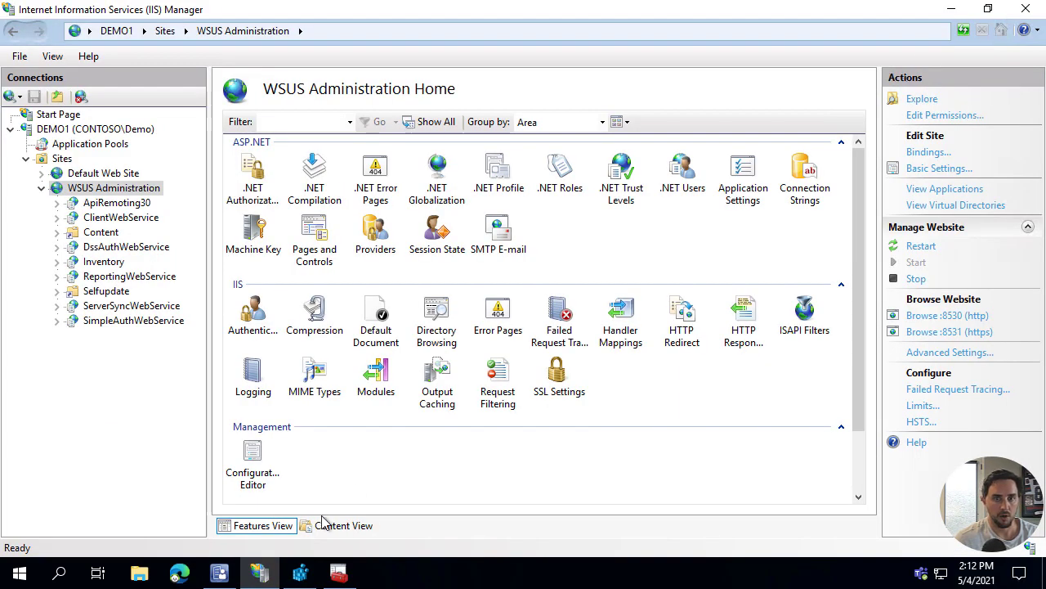
mouse_move(219, 572)
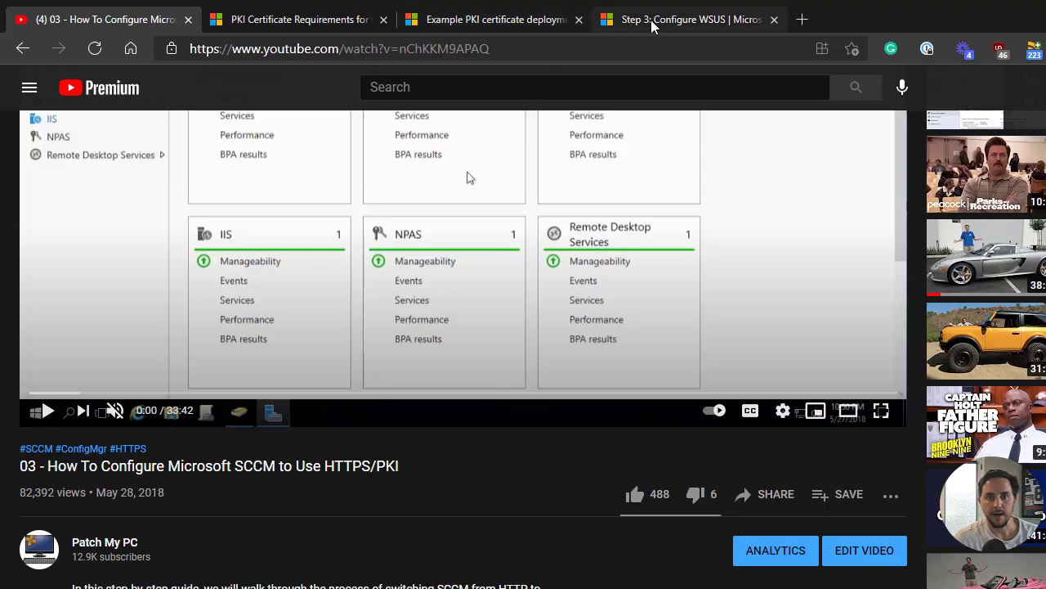
left_click(654, 23)
scroll(544, 329, "down", 2)
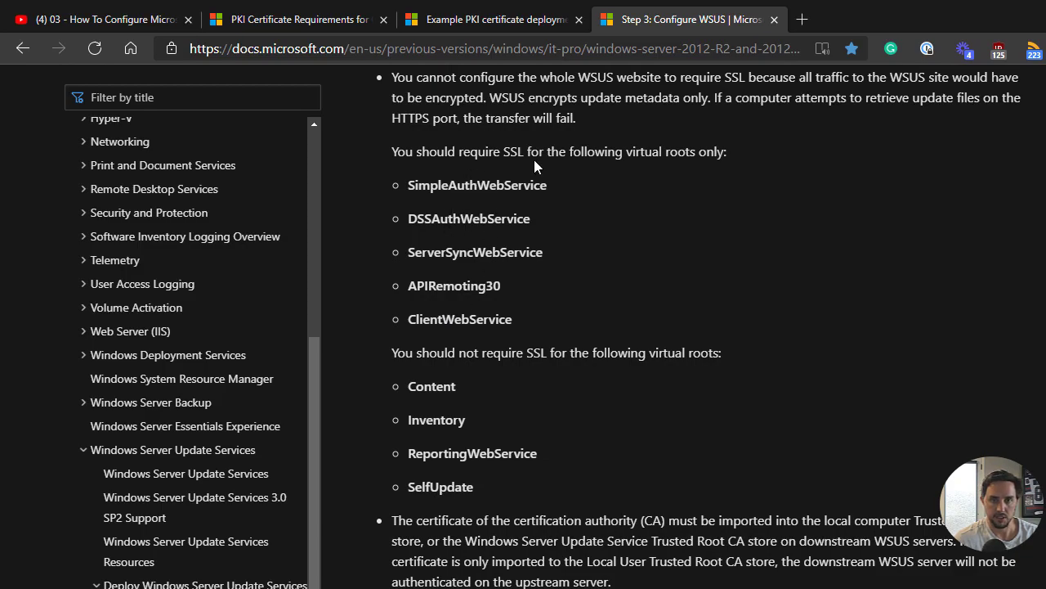
scroll(541, 172, "up", 1)
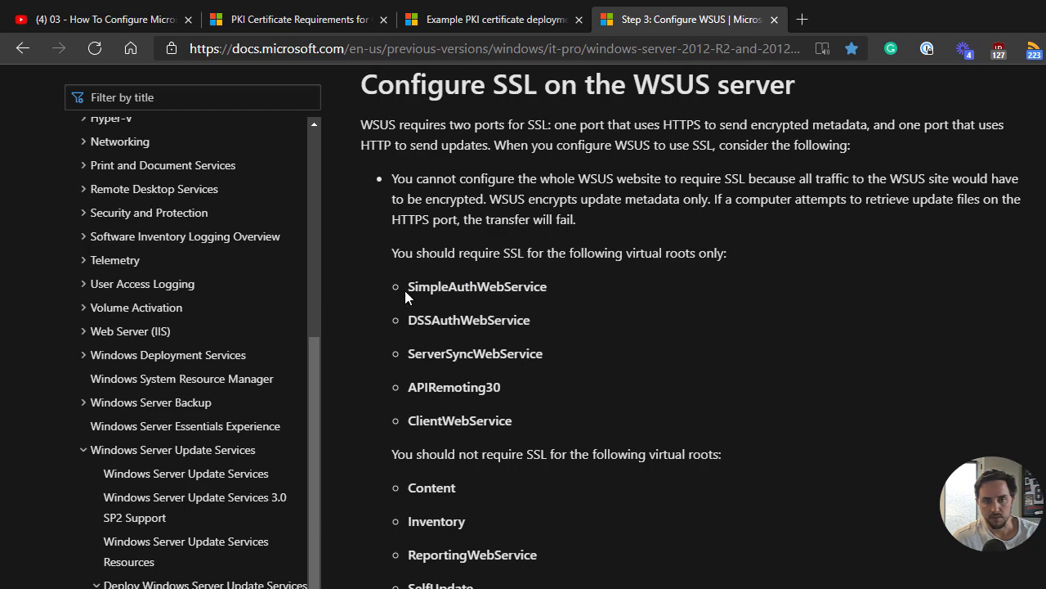
left_click_drag(406, 296, 529, 417)
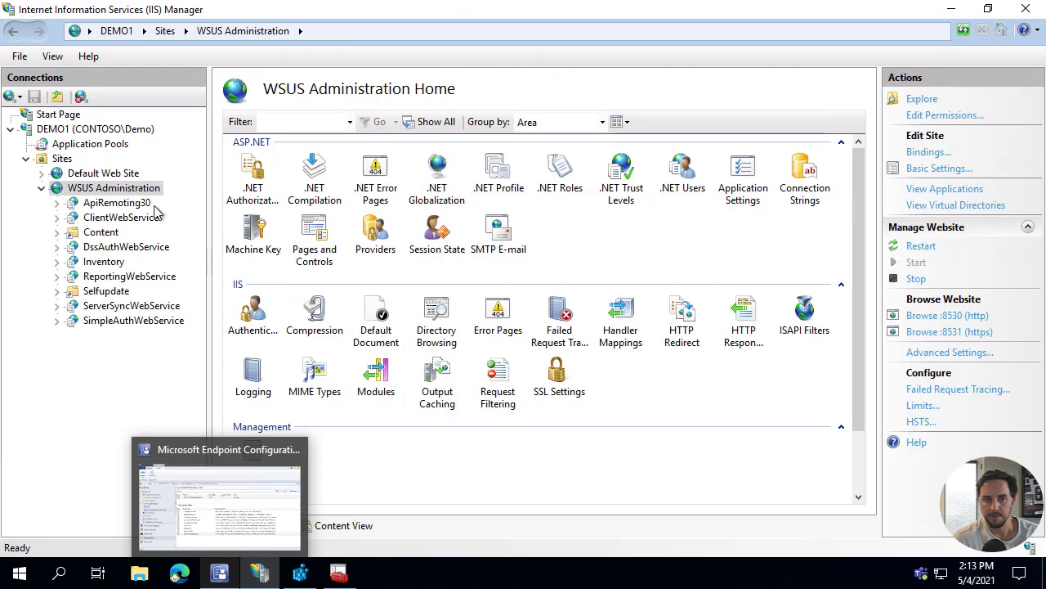
Step: Turn on Require SSL for ApiRemoting30, leaving client certificates on Ignore, and apply
left_click(117, 203)
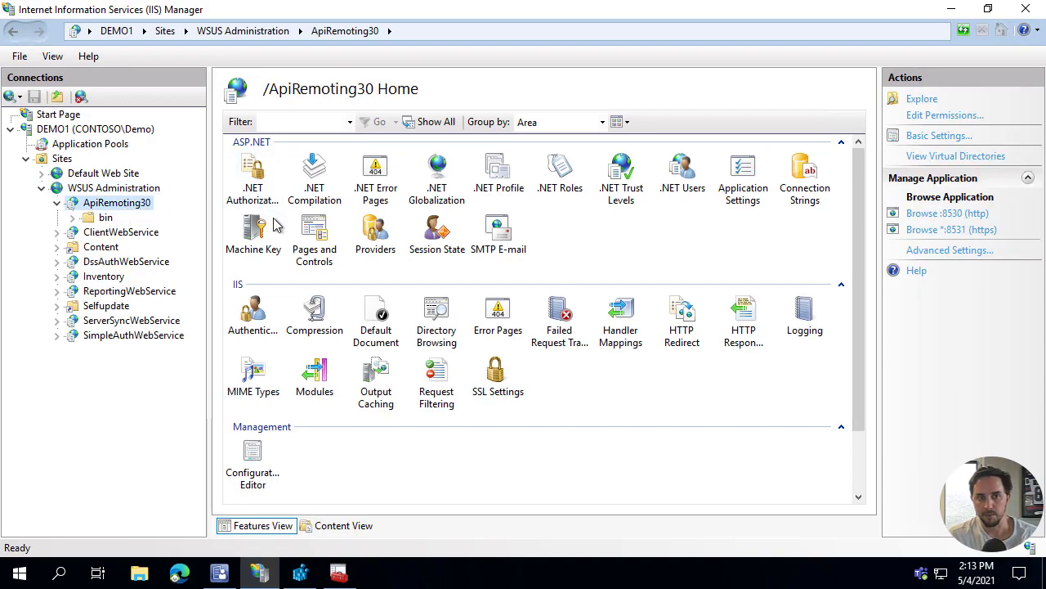
left_click(493, 377)
double_click(493, 378)
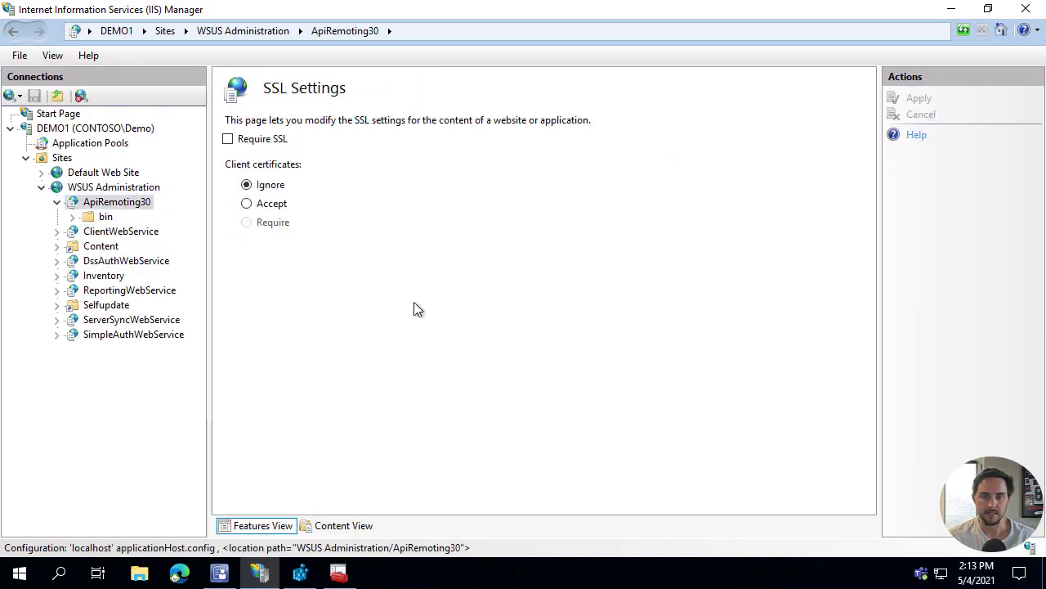
left_click(264, 140)
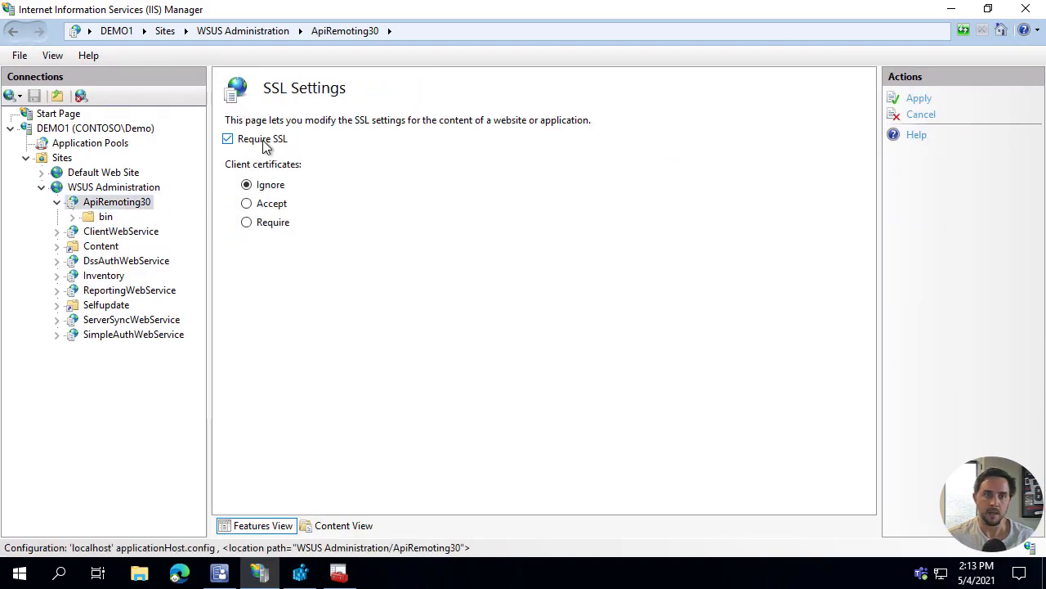
left_click(918, 98)
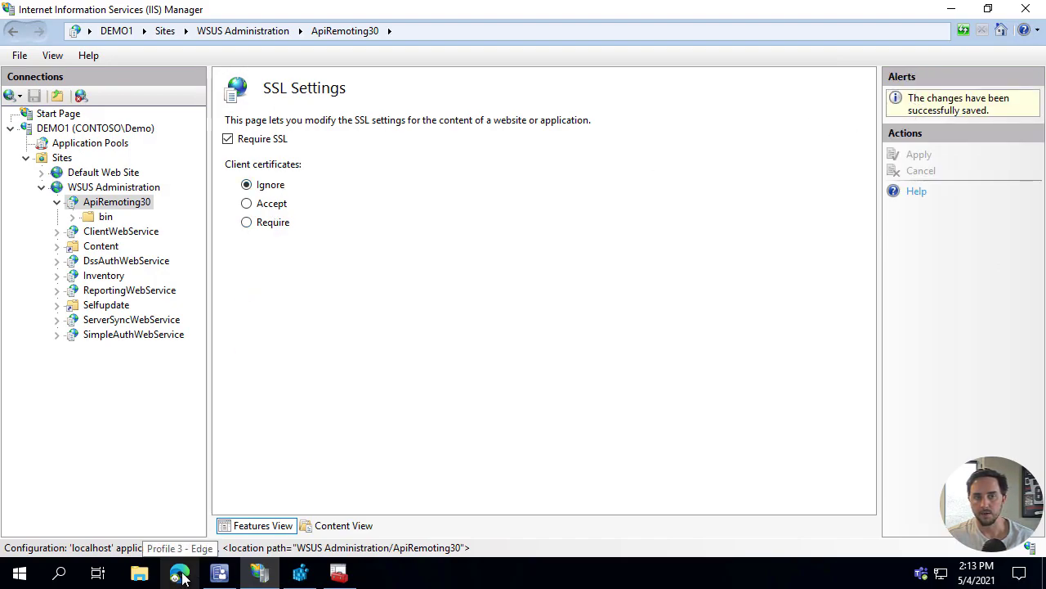
Step: Check the browser's connection details for patchmypc.com, then return to IIS Manager
left_click(181, 576)
left_click(296, 50)
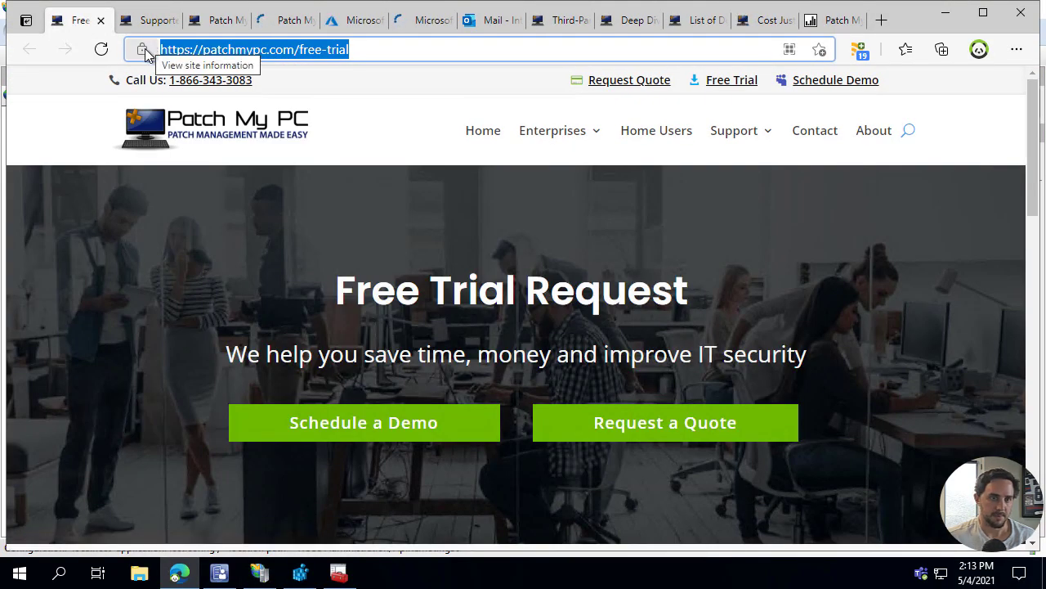
left_click(143, 50)
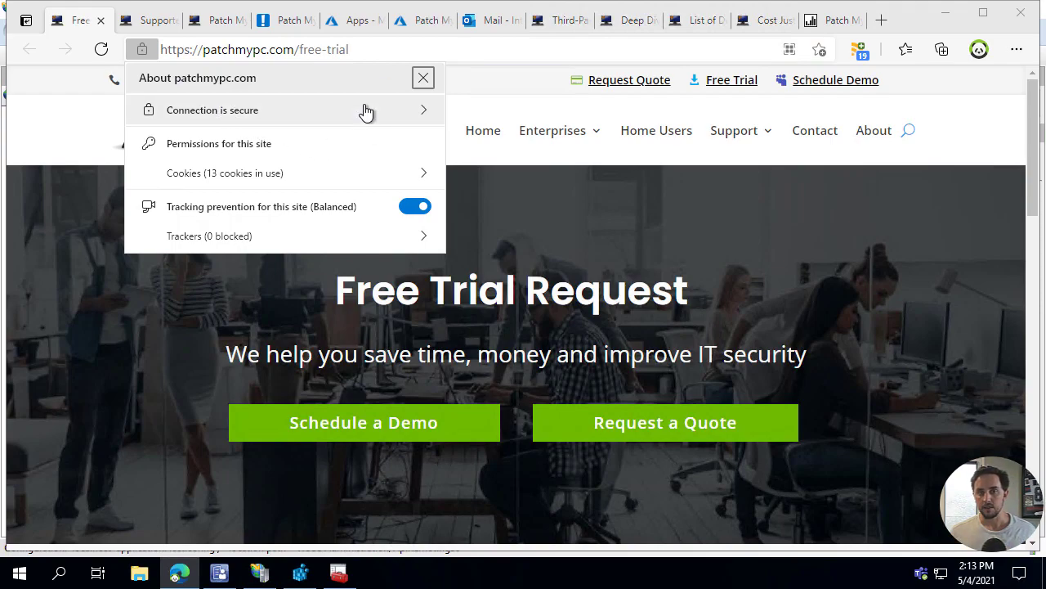
left_click(172, 300)
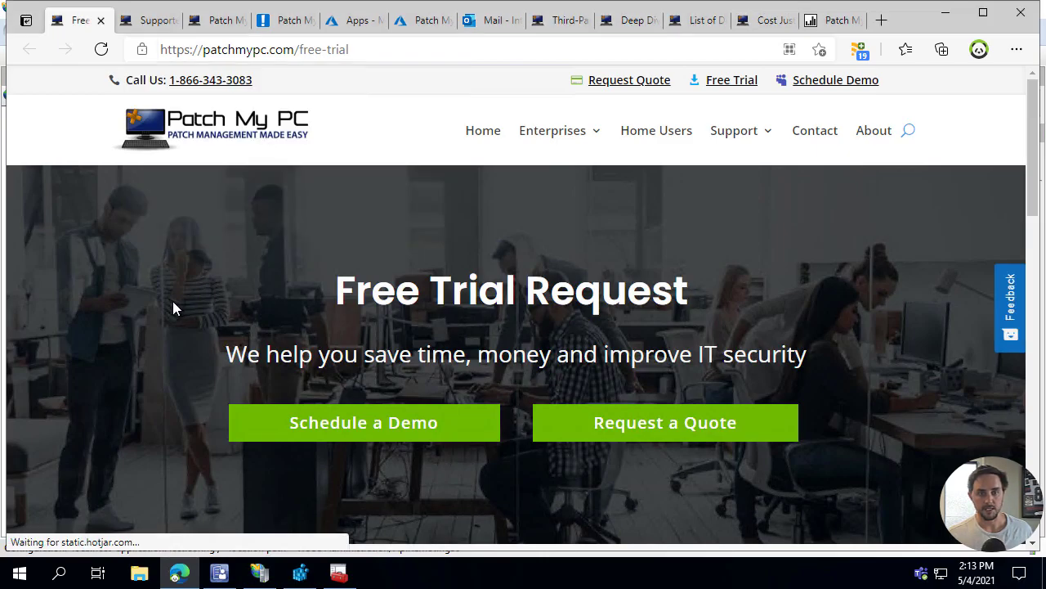
left_click(940, 17)
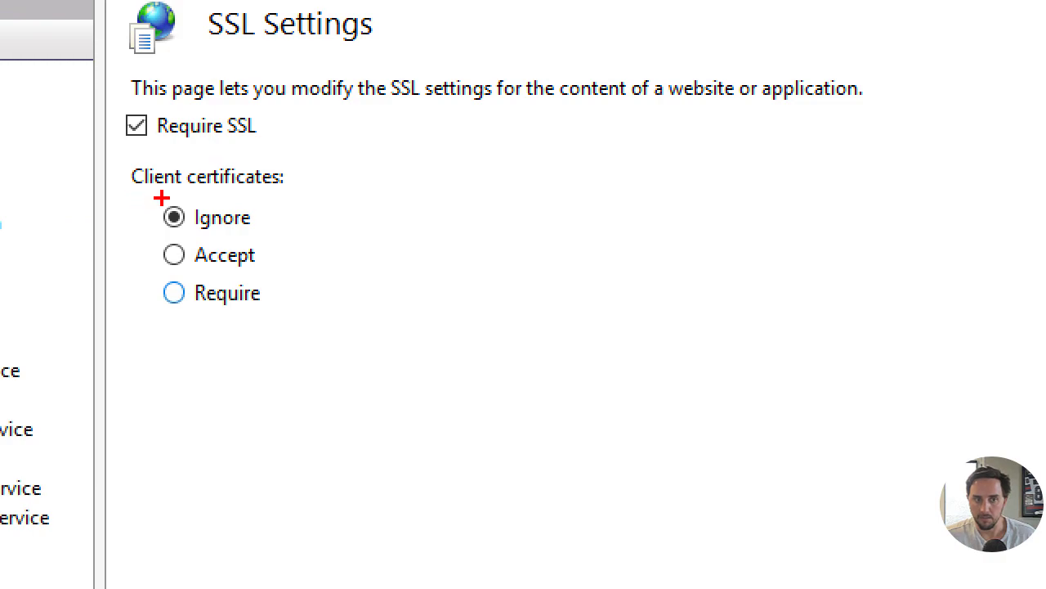
mouse_move(159, 197)
left_mouse_down()
mouse_move(252, 210)
mouse_move(273, 234)
mouse_move(255, 237)
left_mouse_up()
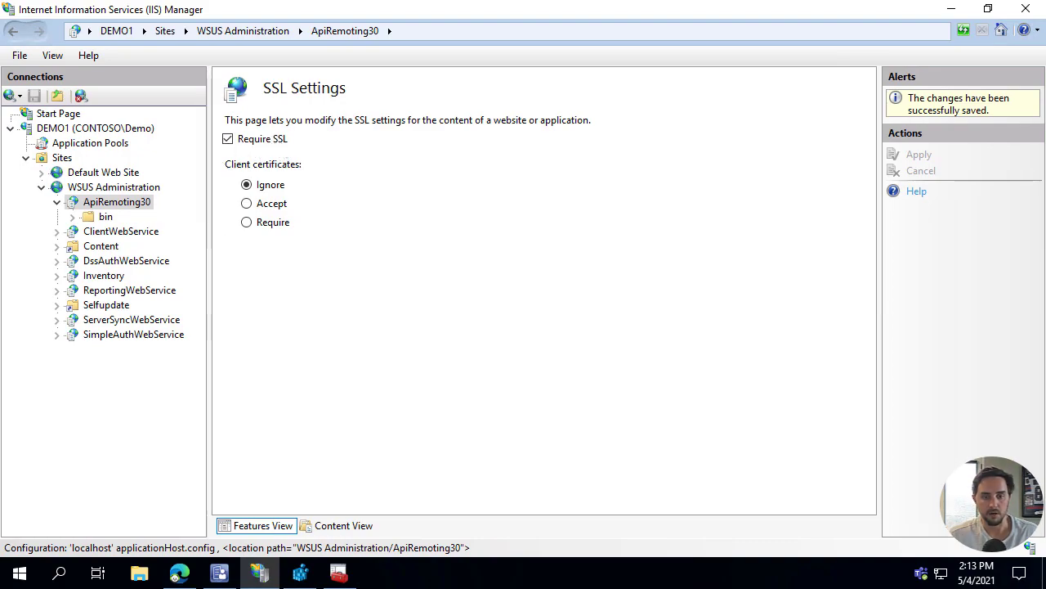
Step: Require SSL on the ClientWebService and DssAuthWebService virtual roots and apply the changes
left_click(139, 233)
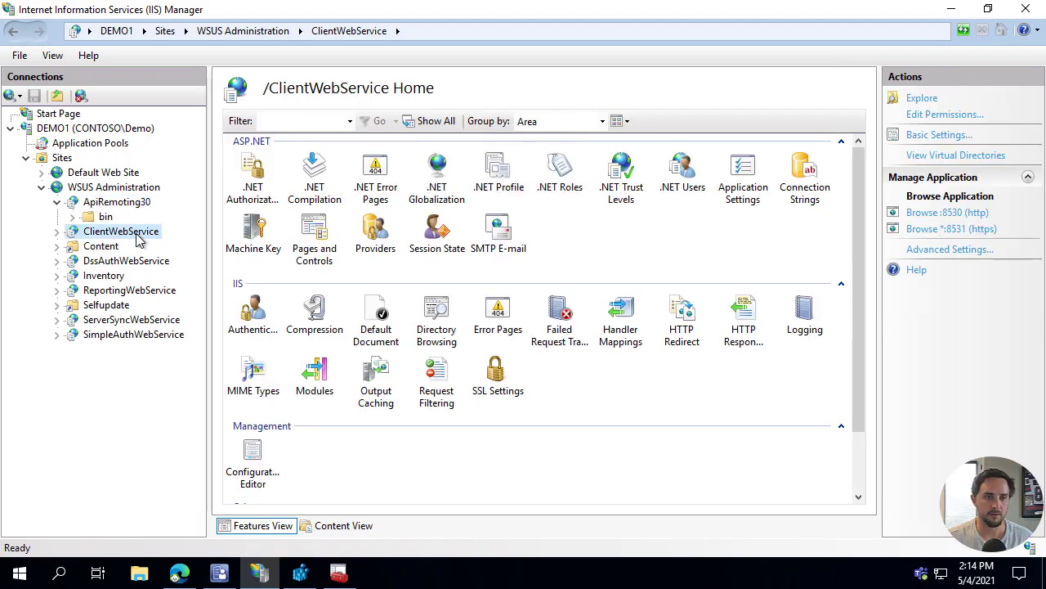
double_click(496, 374)
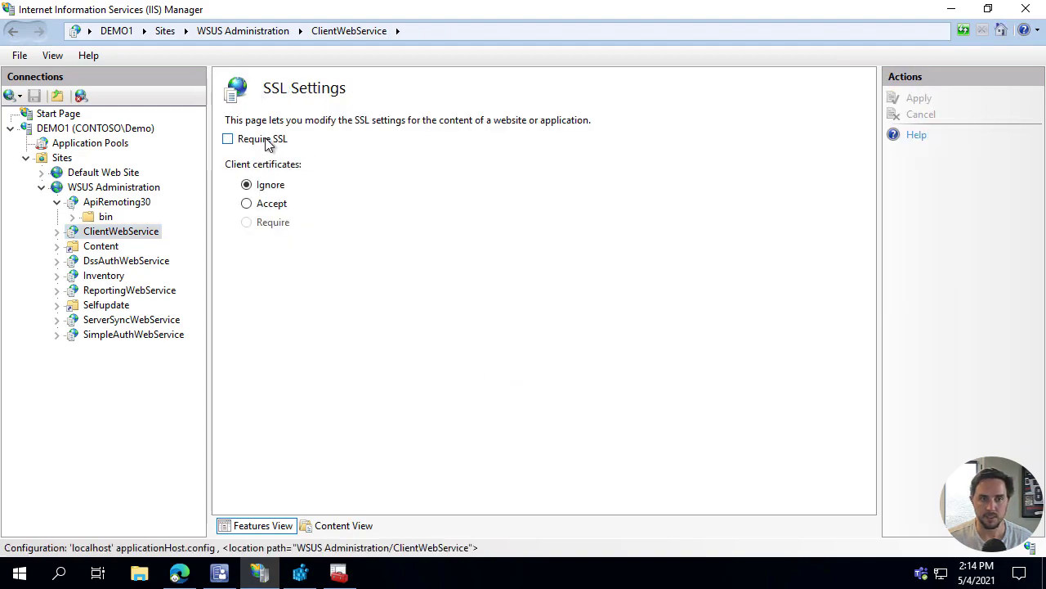
left_click(917, 99)
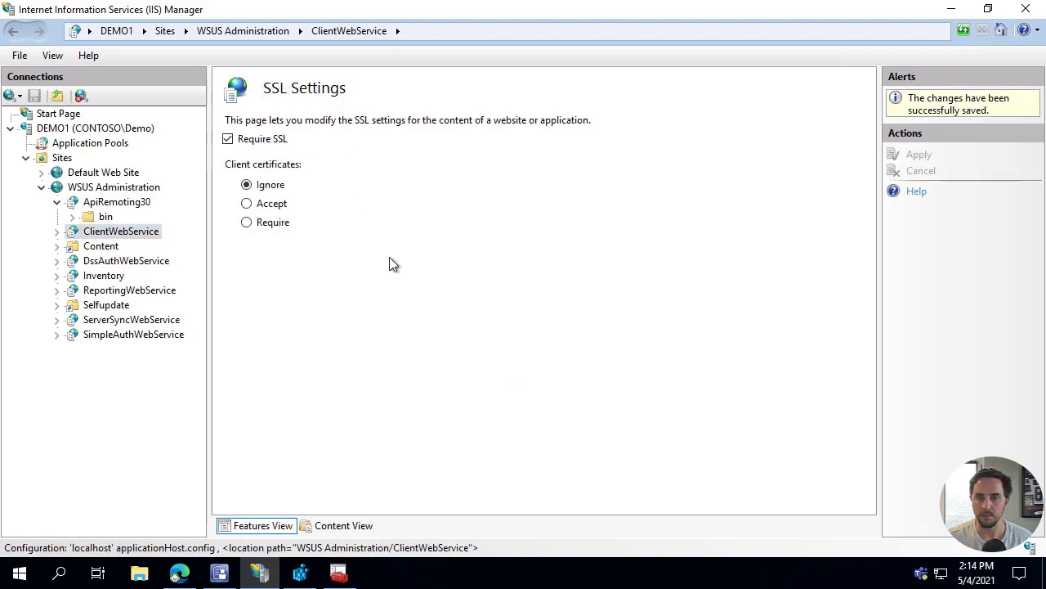
left_click(114, 261)
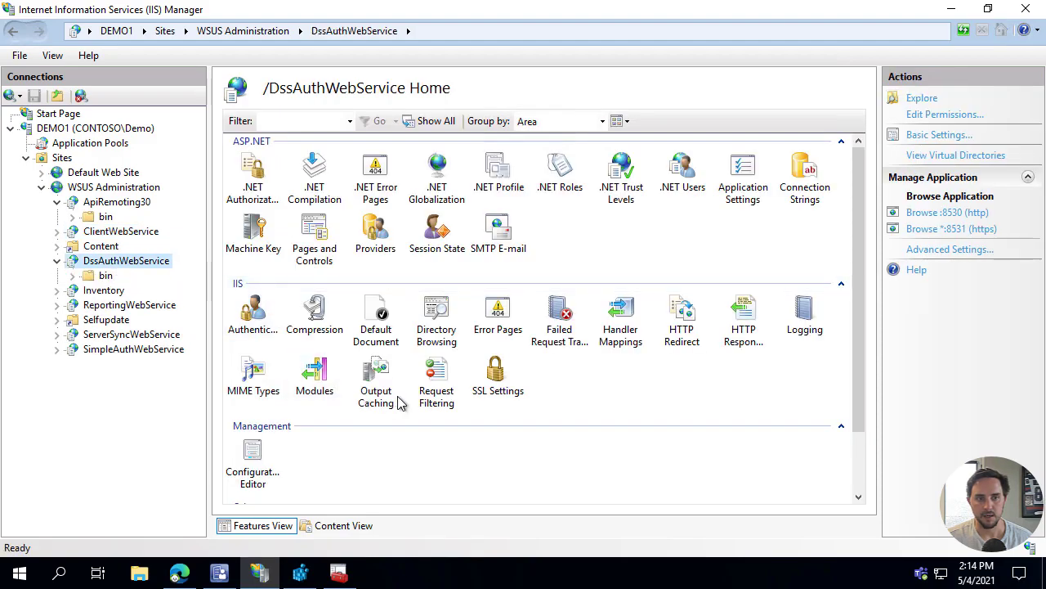
double_click(498, 376)
left_click(228, 139)
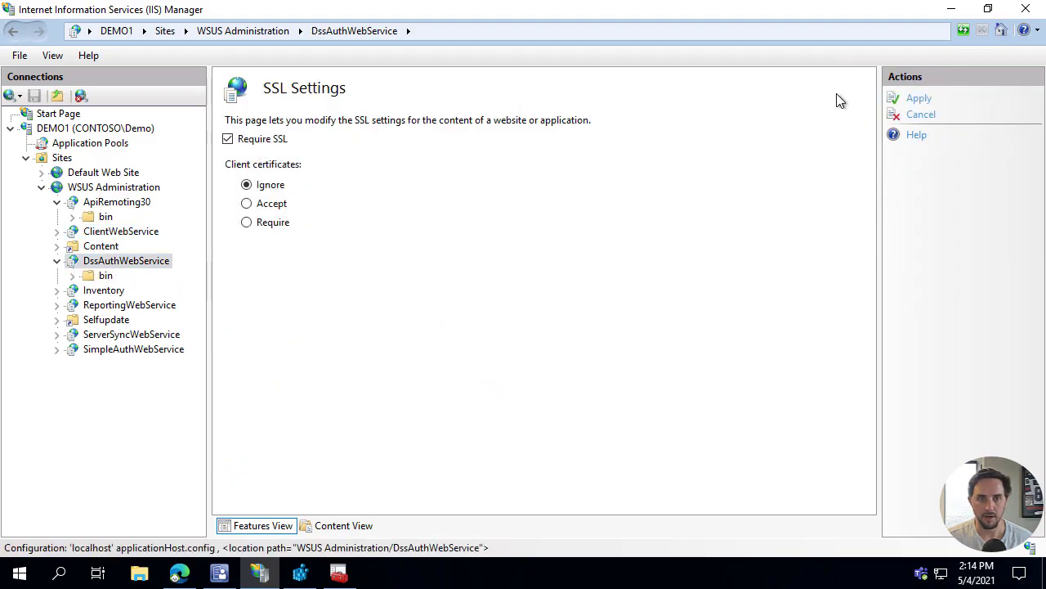
left_click(914, 100)
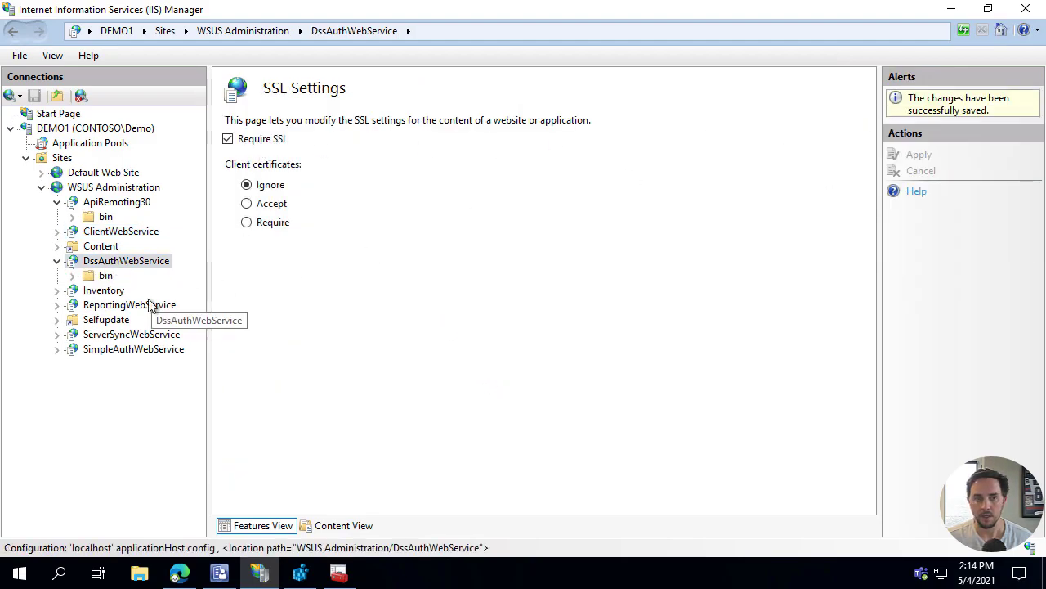
Step: Require SSL on ServerSyncWebService and SimpleAuthWebService and apply each change
left_click(133, 335)
left_click(500, 377)
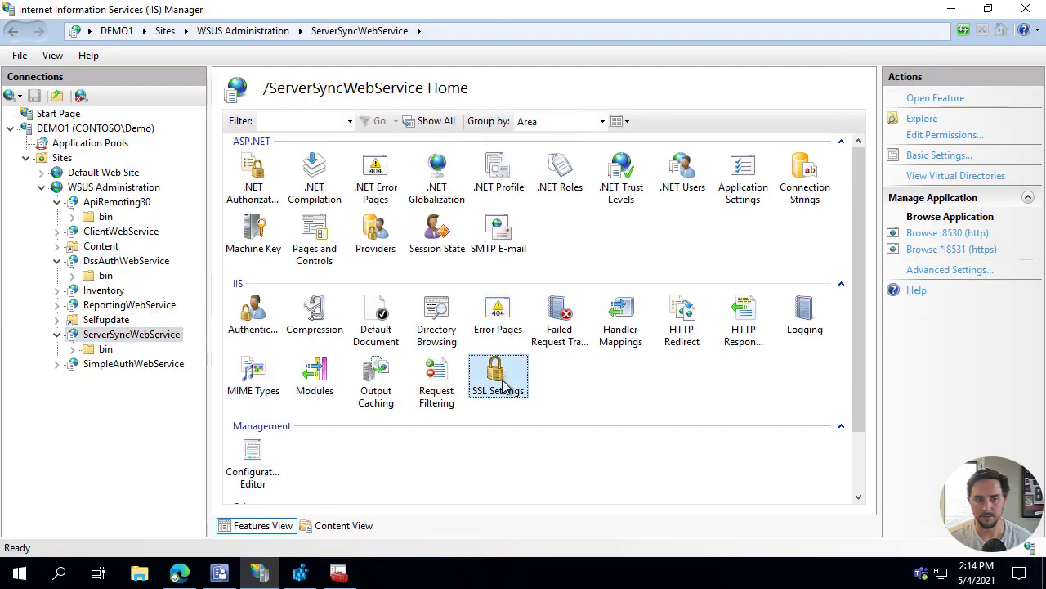
double_click(503, 386)
left_click(261, 139)
left_click(919, 99)
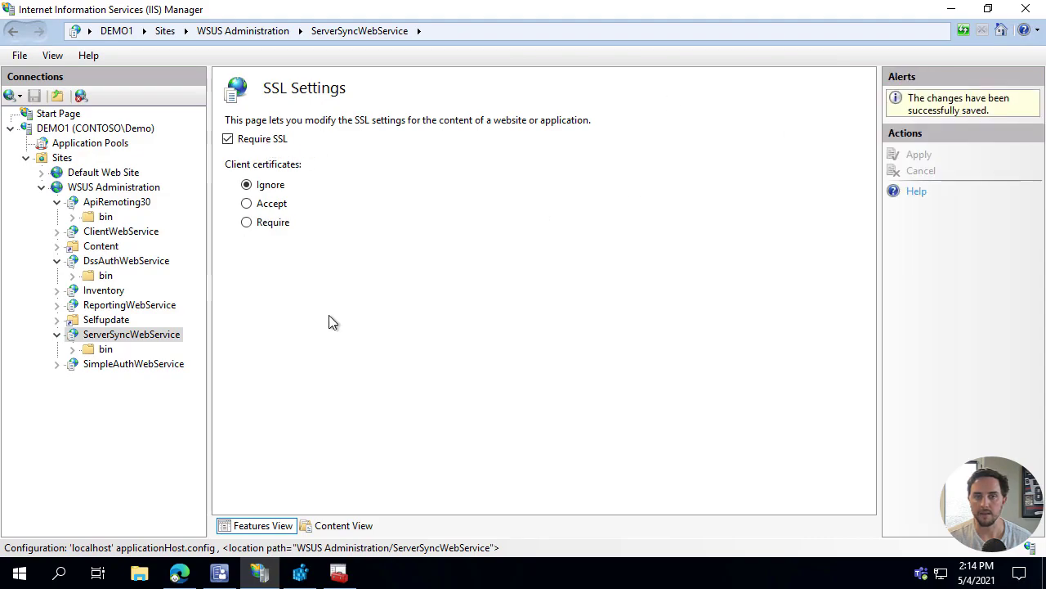
left_click(131, 363)
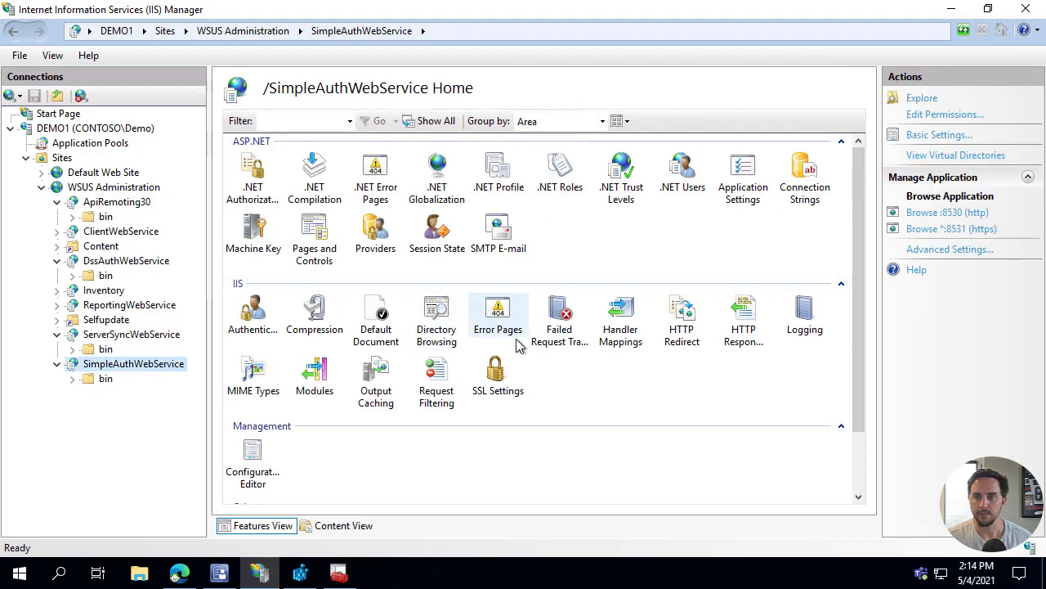
double_click(482, 392)
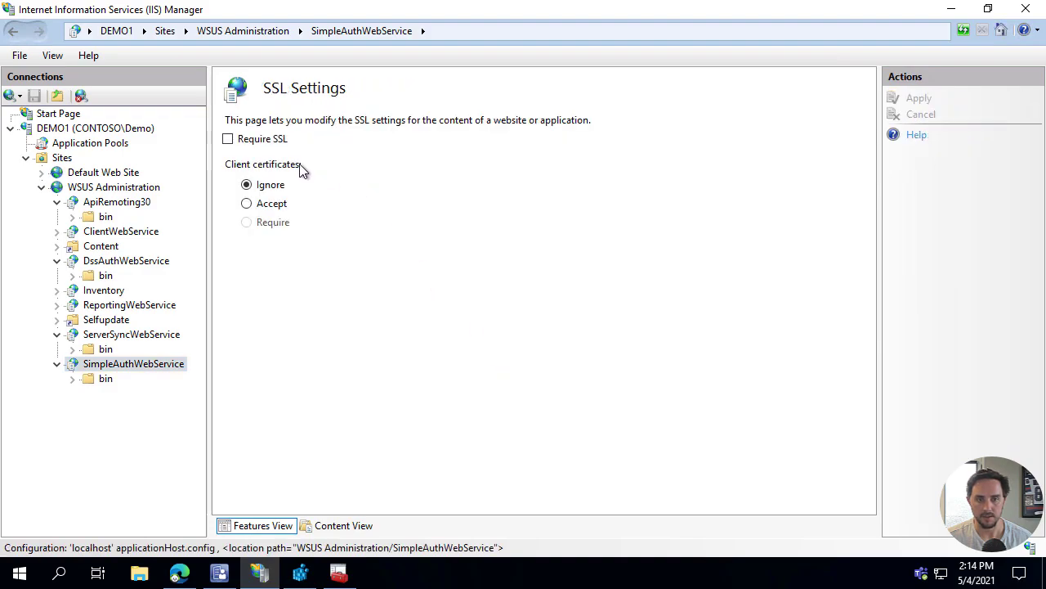
left_click(263, 139)
left_click(919, 99)
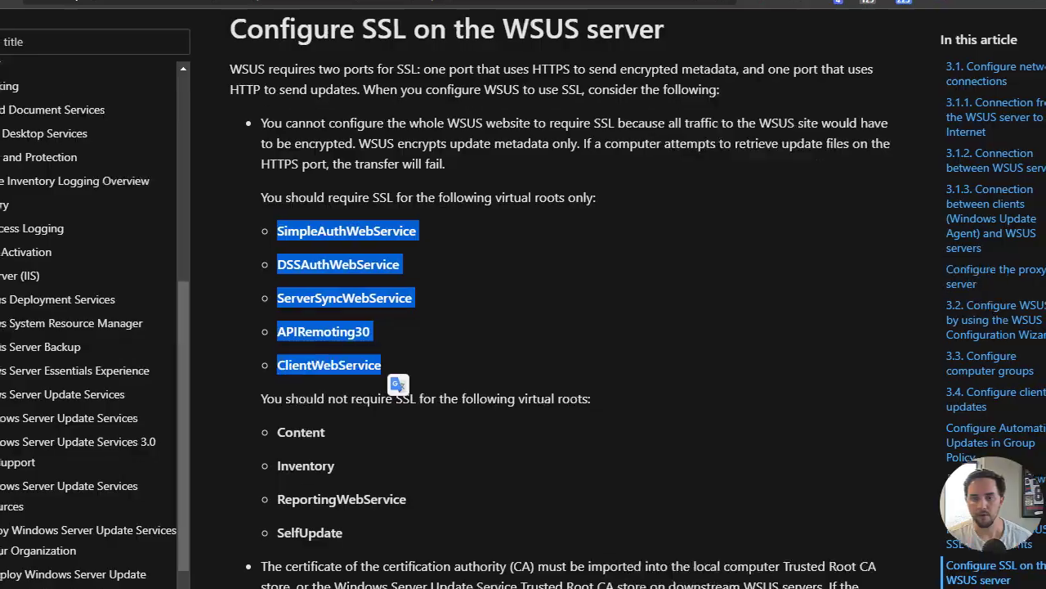
Step: Launch Windows PowerShell as administrator and start a cmd session inside it
scroll(700, 218, "down", 7)
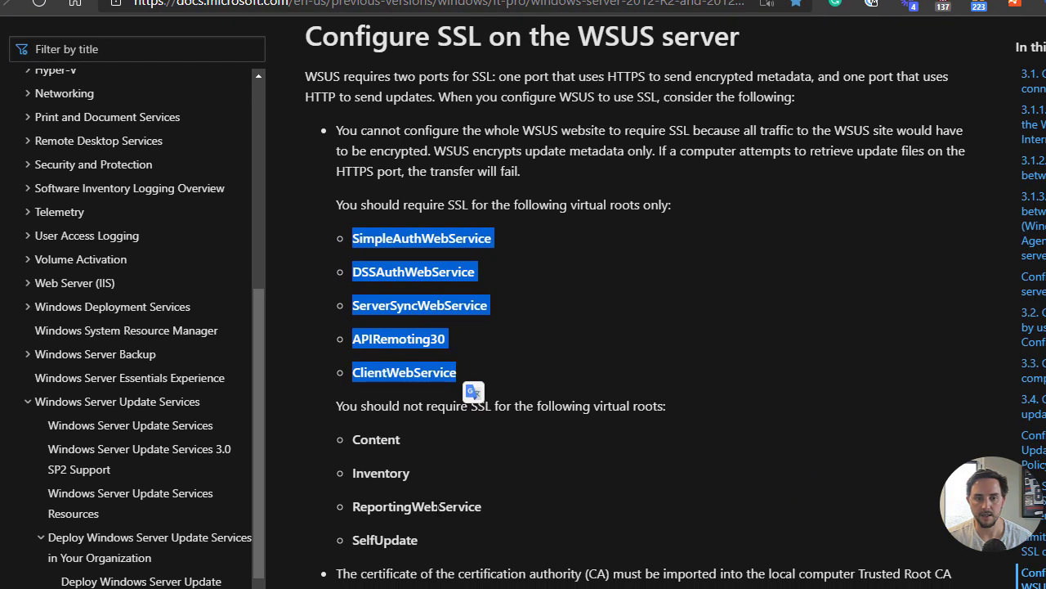
scroll(416, 384, "down", 1)
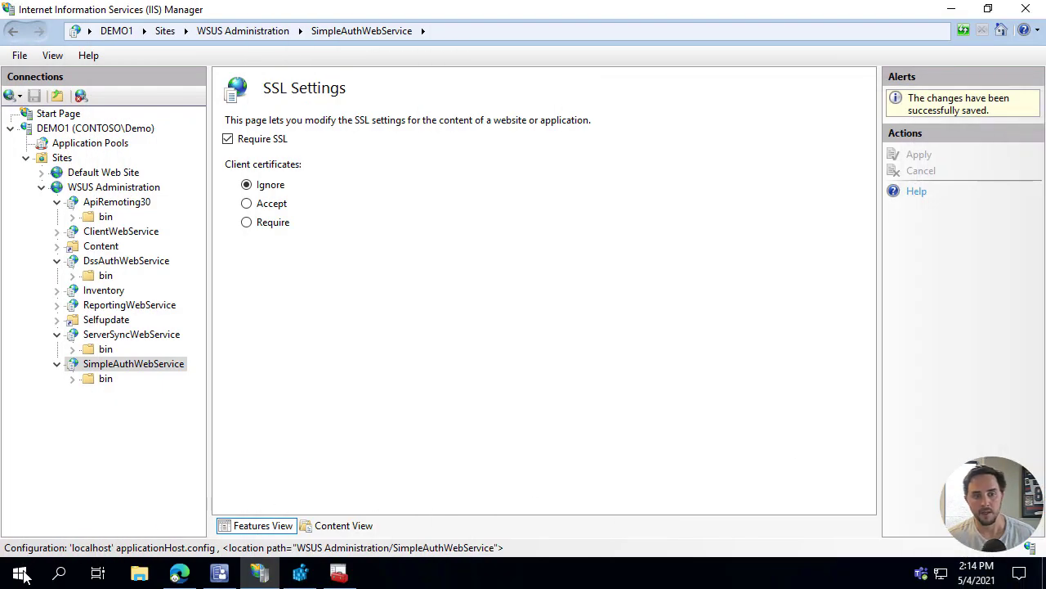
right_click(21, 574)
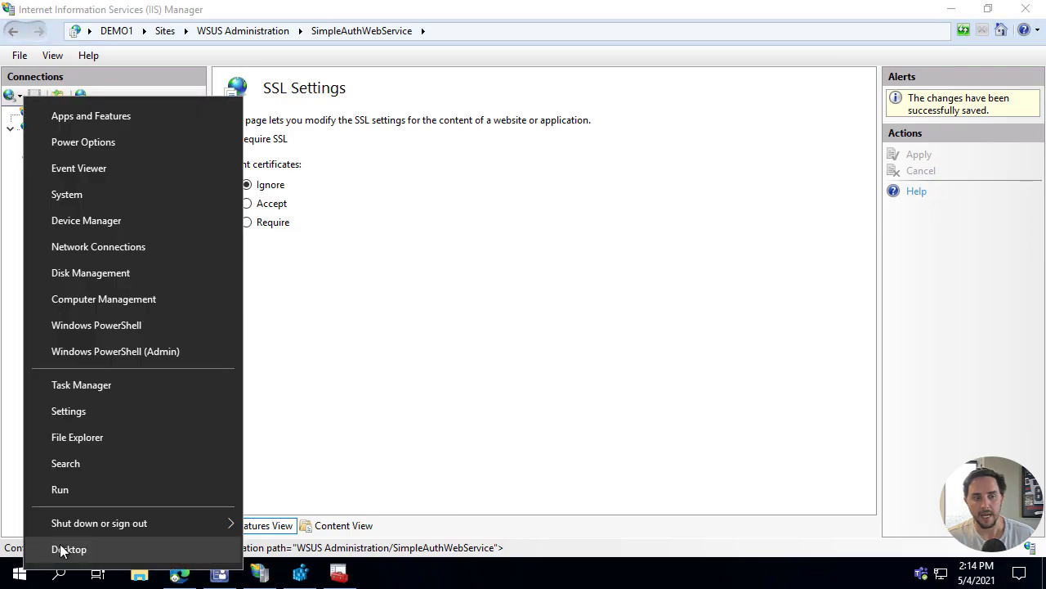
left_click(188, 351)
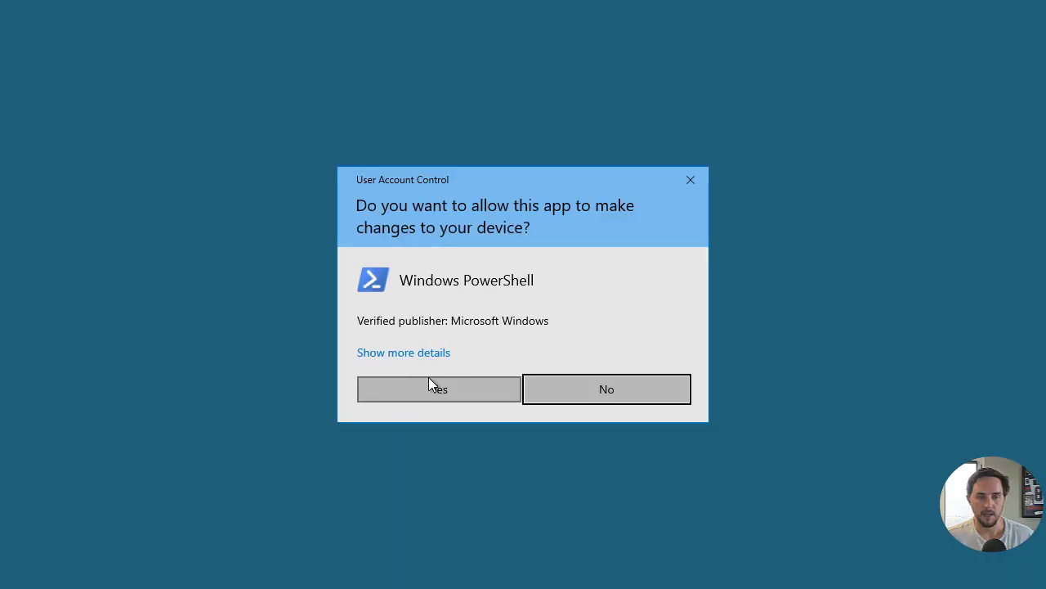
left_click(429, 380)
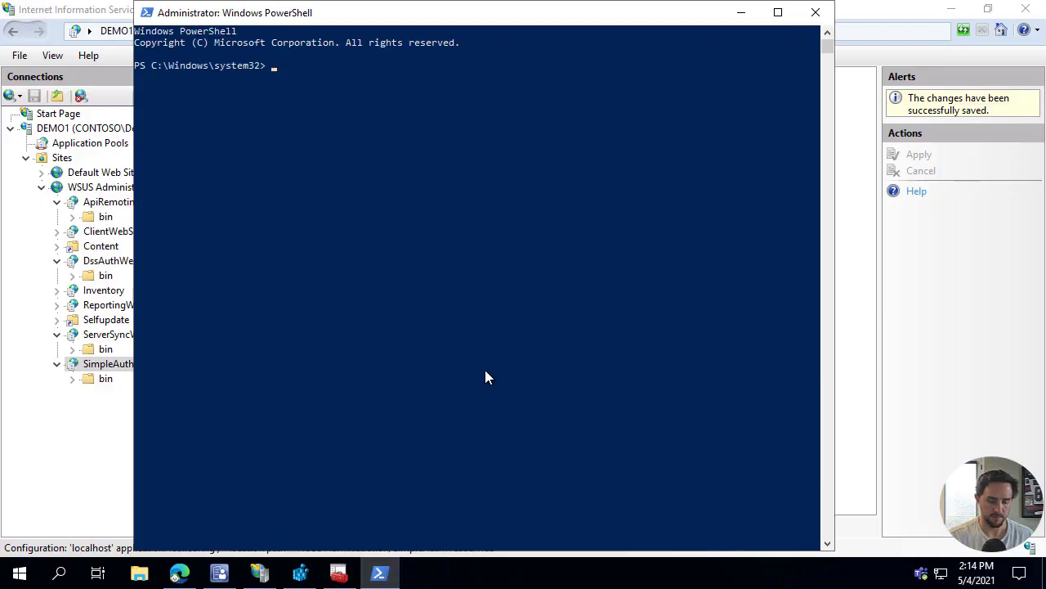
type("cmd")
key("Return")
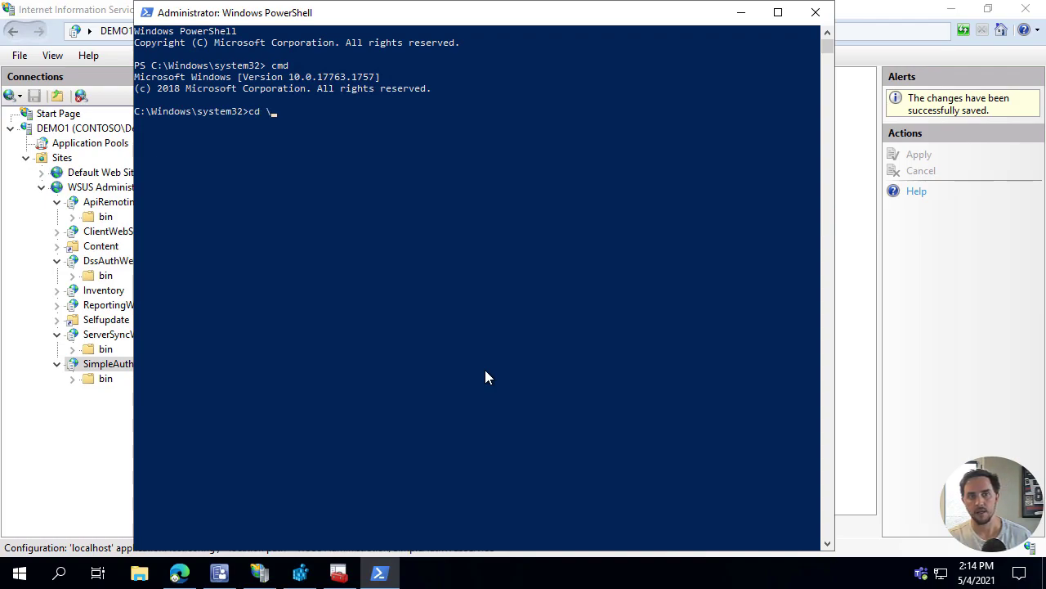
Step: Change directory to \Program Files\Update Services\Tools
type("cd \\pro")
key("Tab")
type("\\")
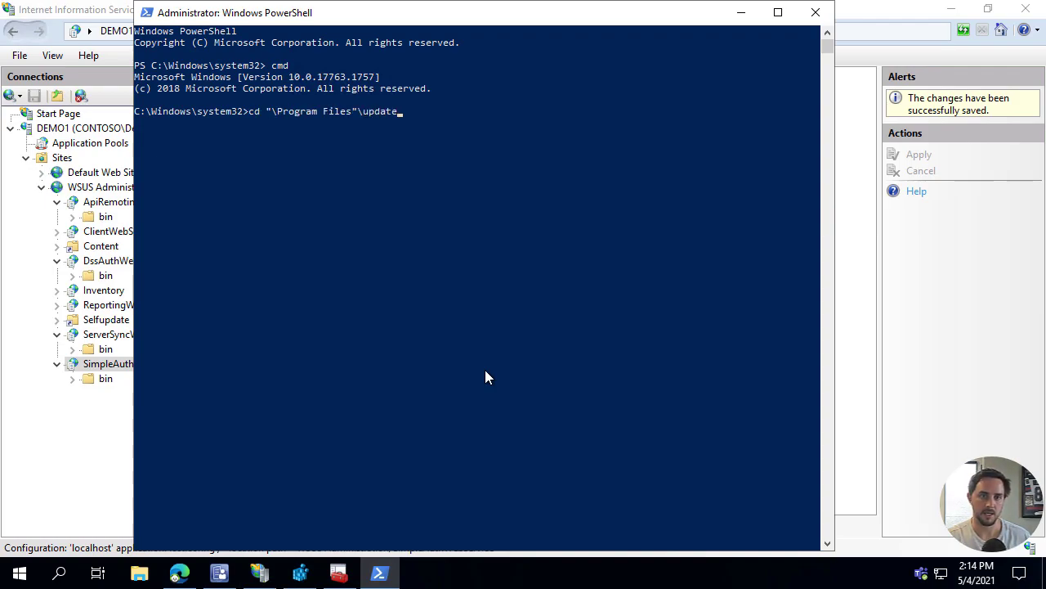
type("update")
key("Tab")
type("\\to")
key("Tab")
key("Return")
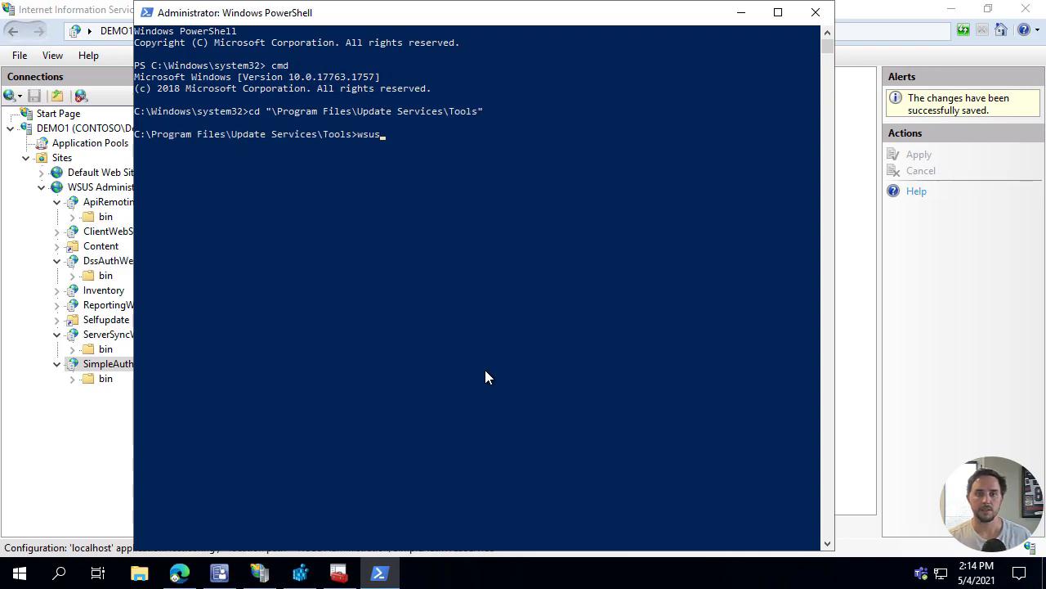
type("wsus")
key("Tab")
key("Return")
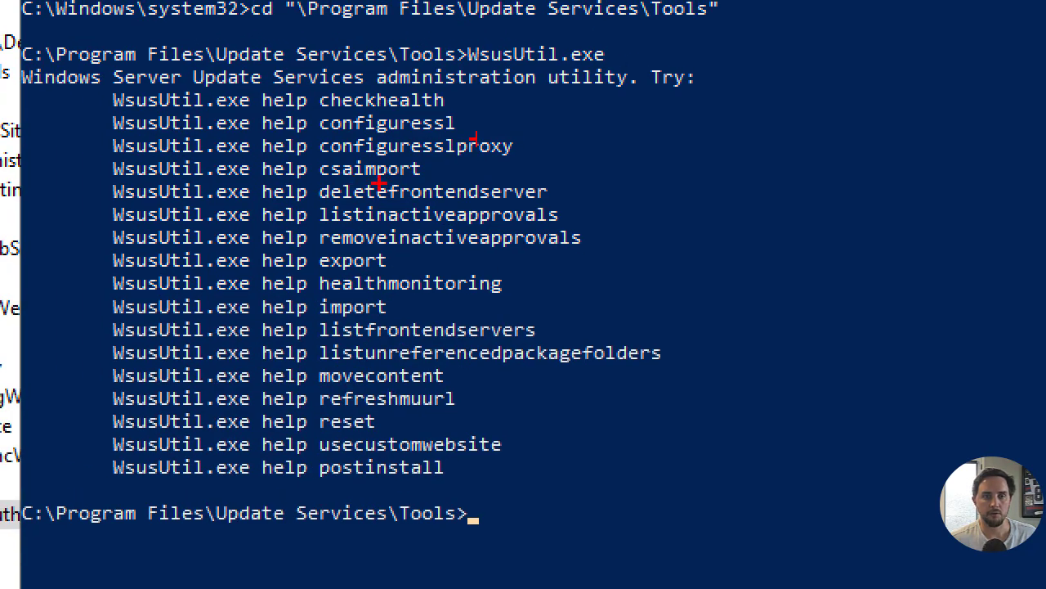
left_click_drag(464, 122, 624, 129)
key("Escape")
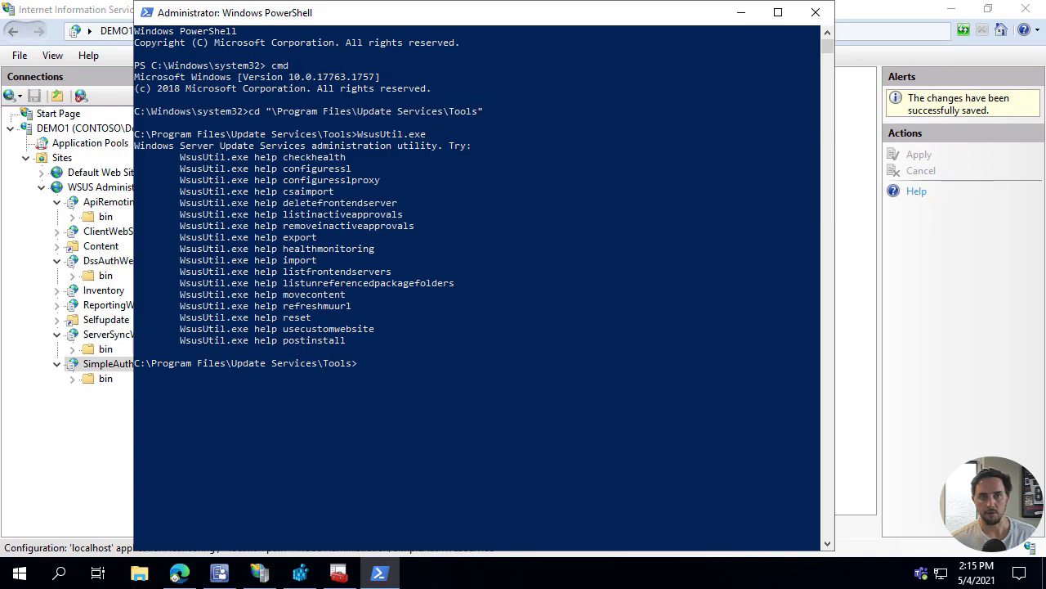
key("Tab")
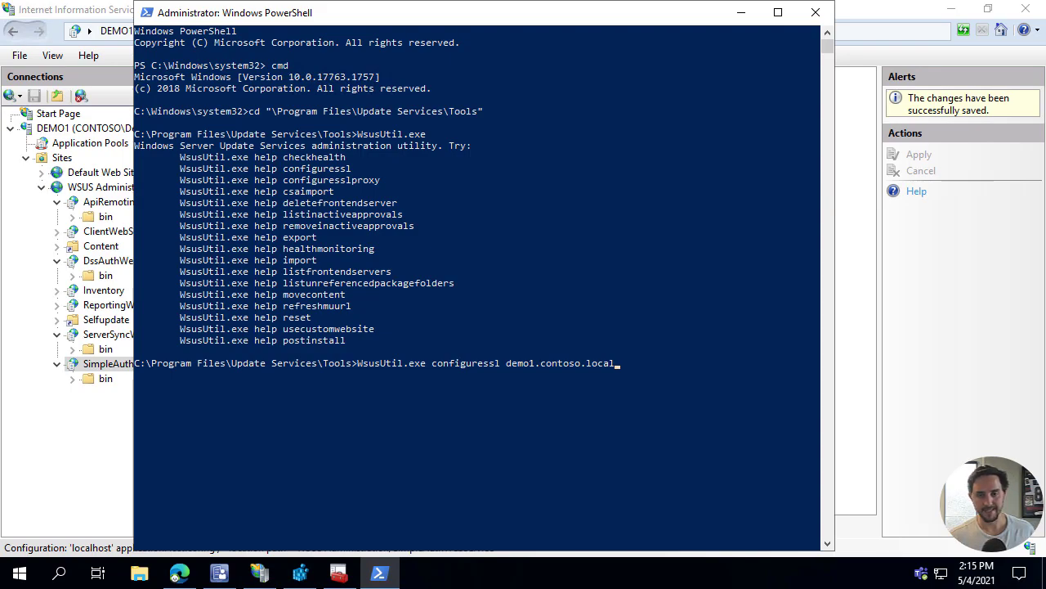
key("Return")
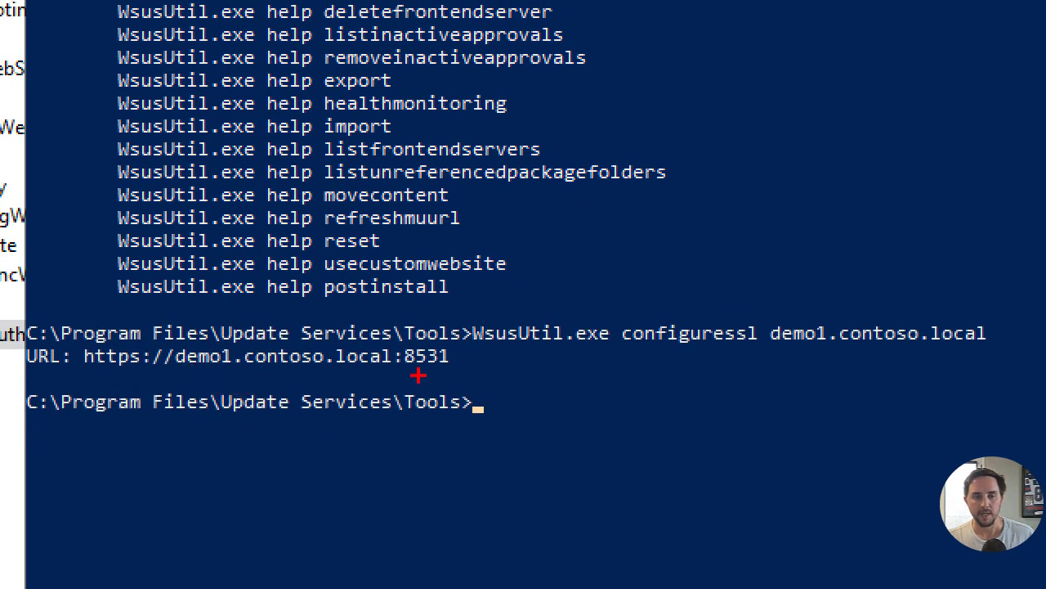
left_click_drag(427, 370, 441, 425)
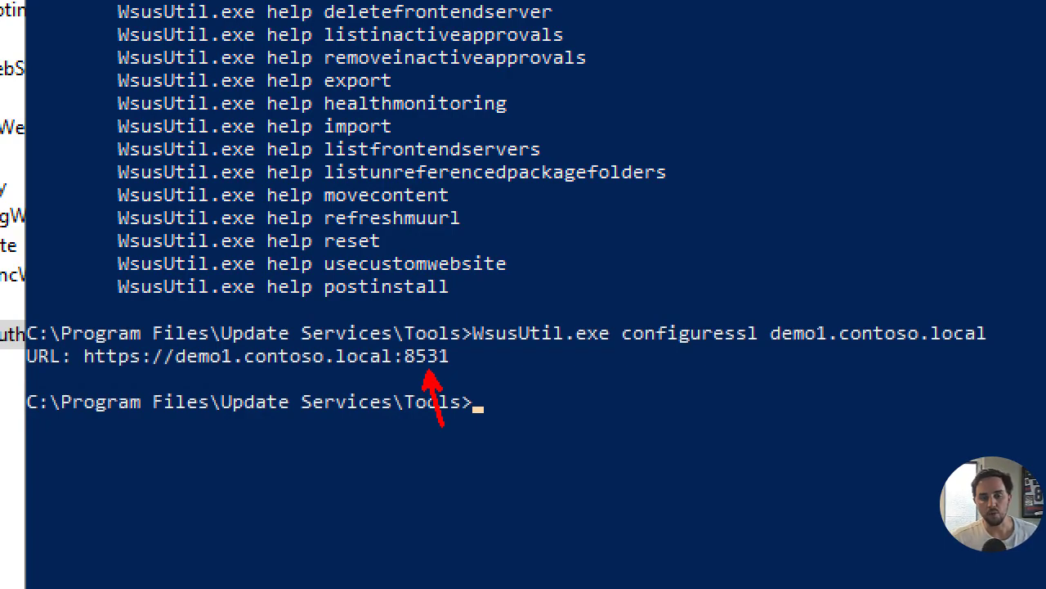
key("Escape")
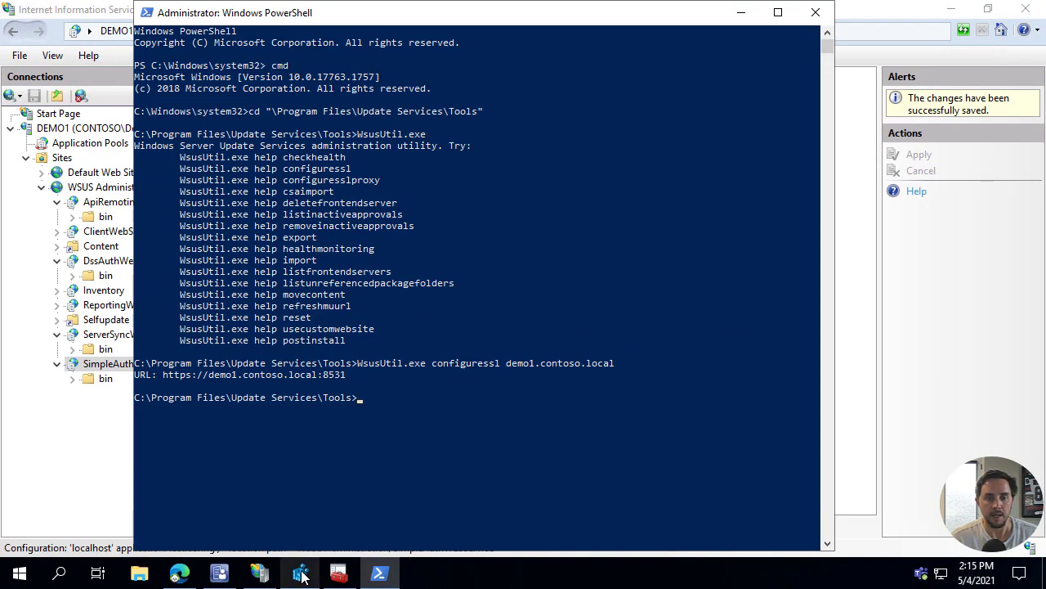
Step: Refresh Registry Editor and confirm UsingSSL under Update Services Setup is now 1
left_click(299, 572)
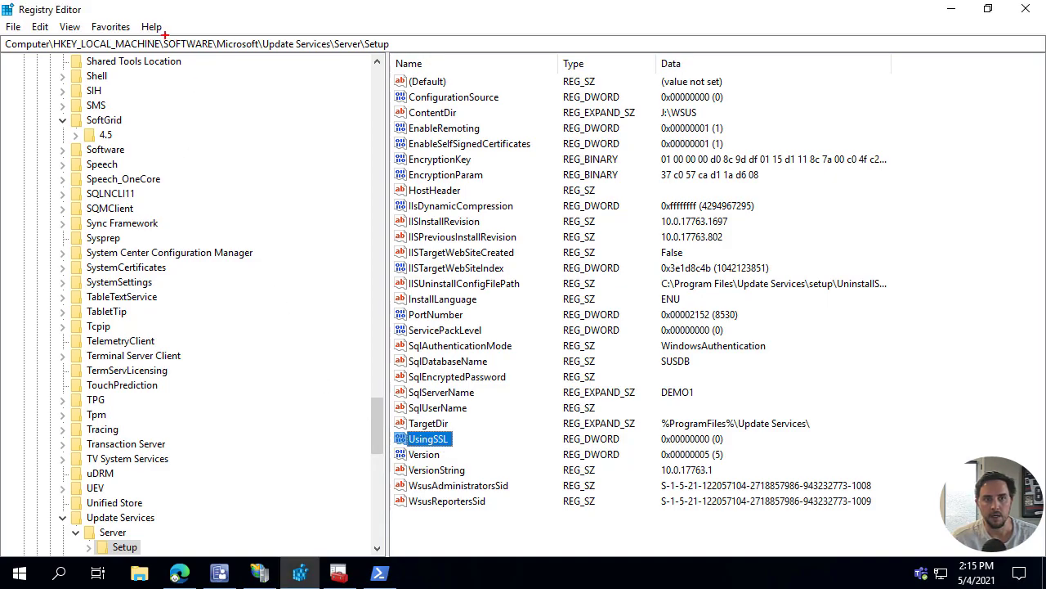
left_click_drag(160, 36, 403, 52)
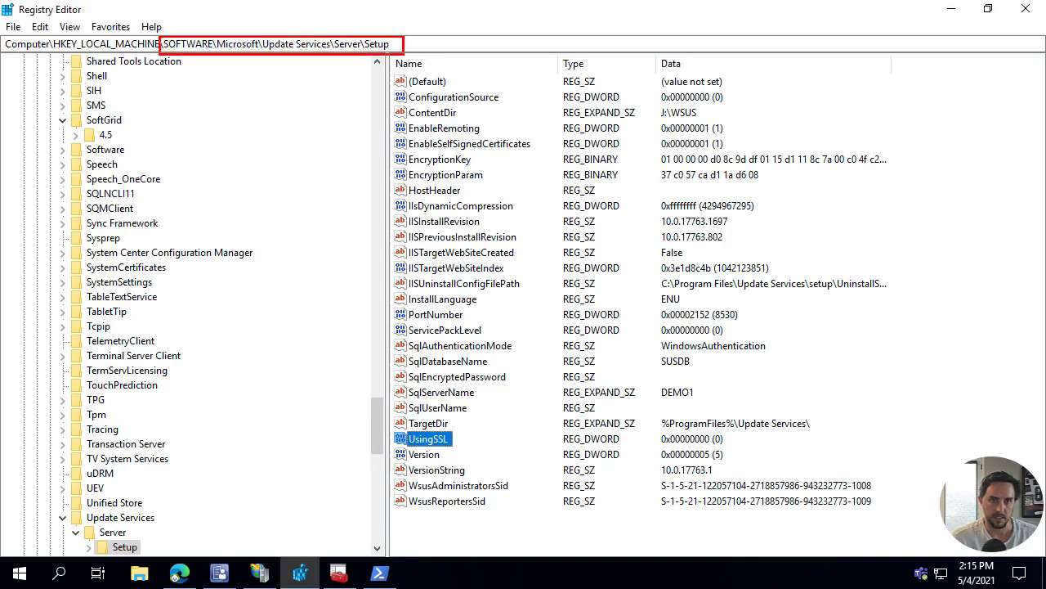
mouse_move(388, 423)
left_mouse_down()
mouse_move(602, 450)
mouse_move(743, 448)
left_mouse_up()
key("Escape")
left_click(70, 27)
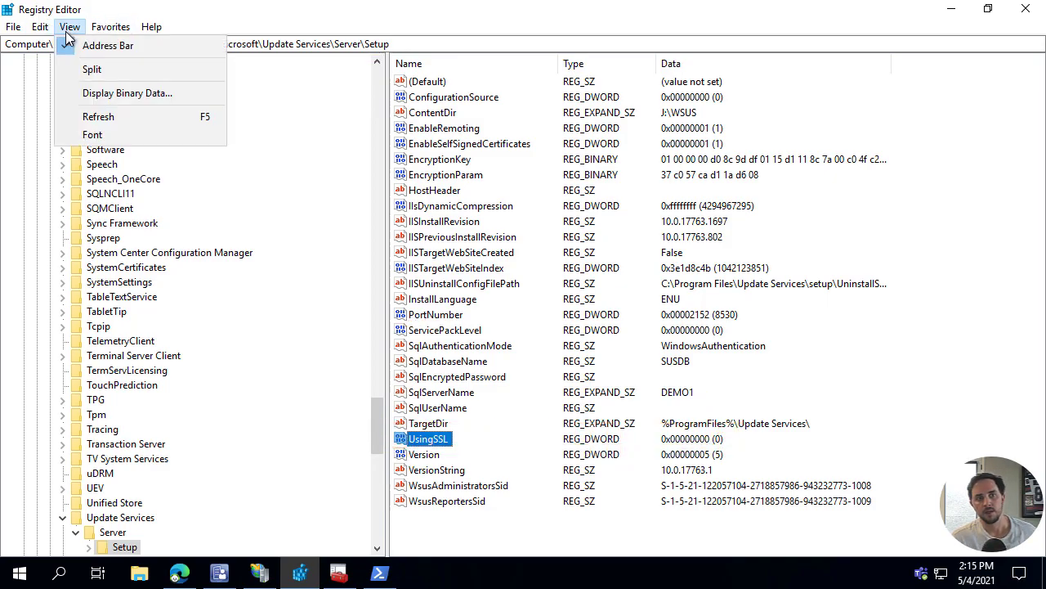
left_click(115, 116)
left_click(431, 454)
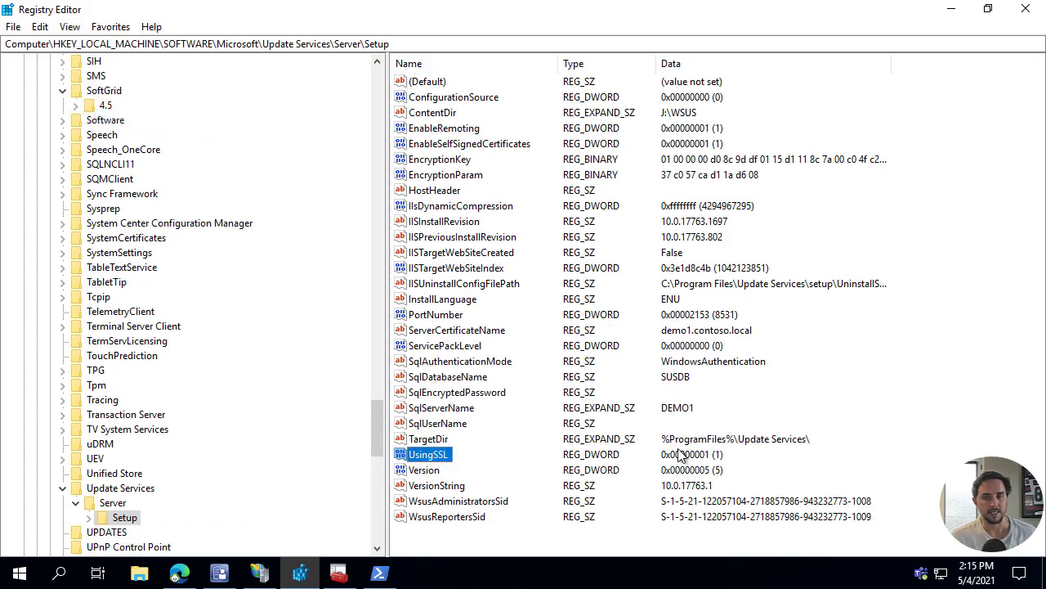
Step: Check PortNumber shows 8531 without changing it, then minimize Registry Editor
mouse_move(275, 585)
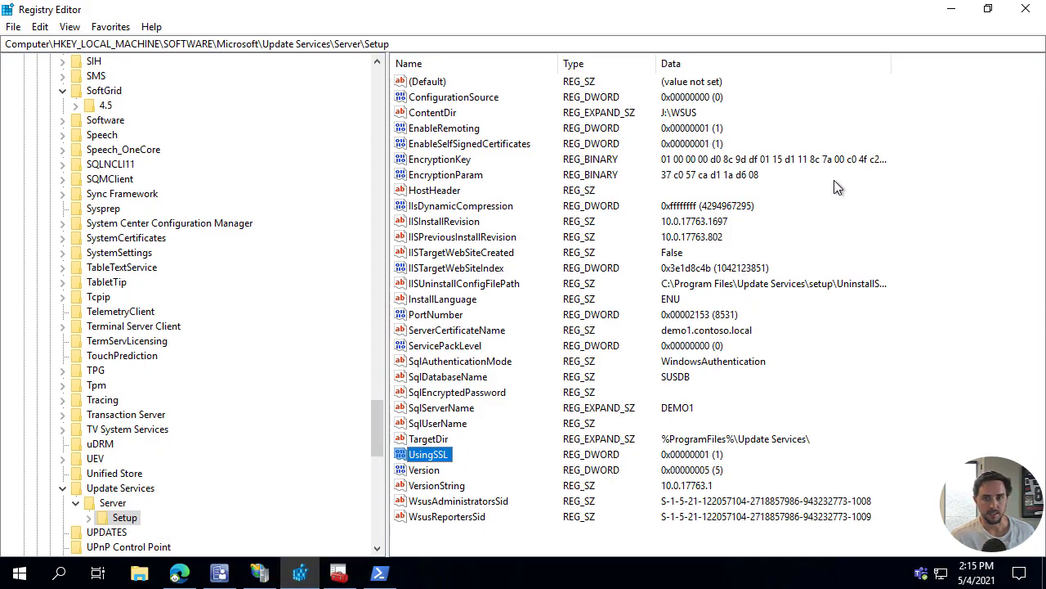
double_click(432, 315)
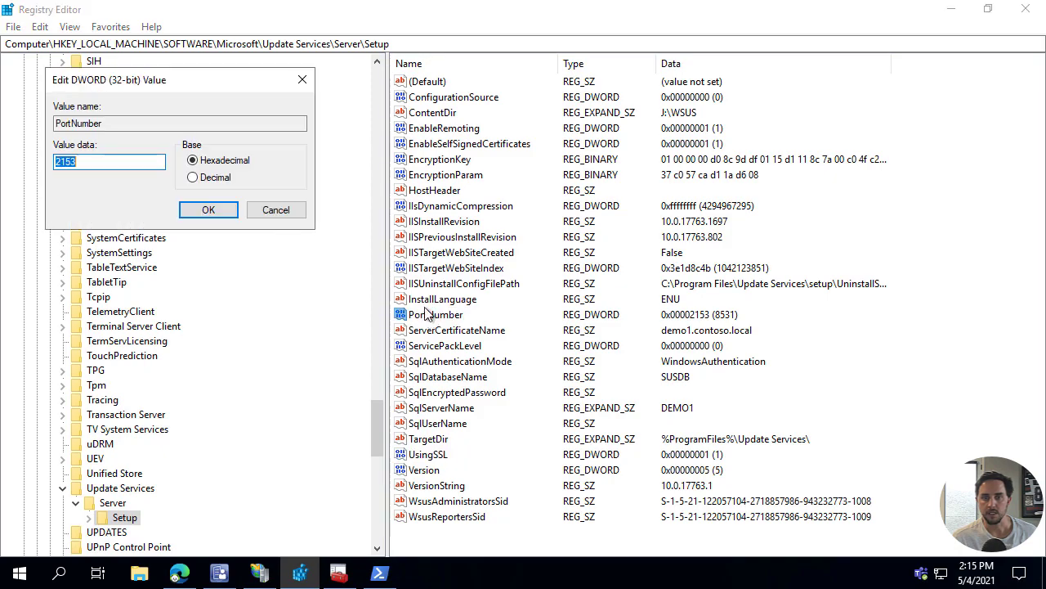
left_click(275, 211)
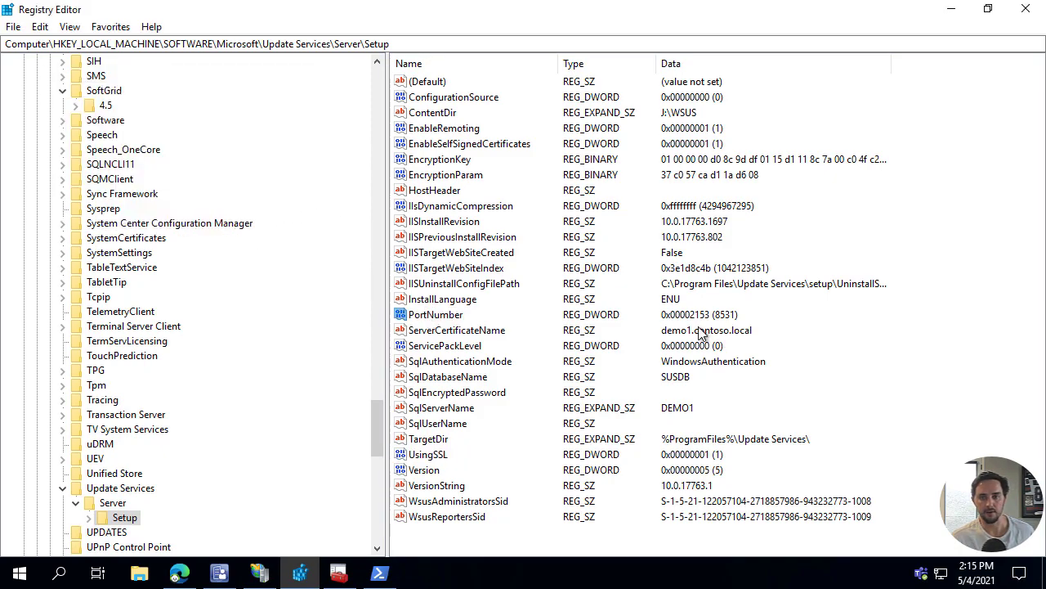
left_click(953, 7)
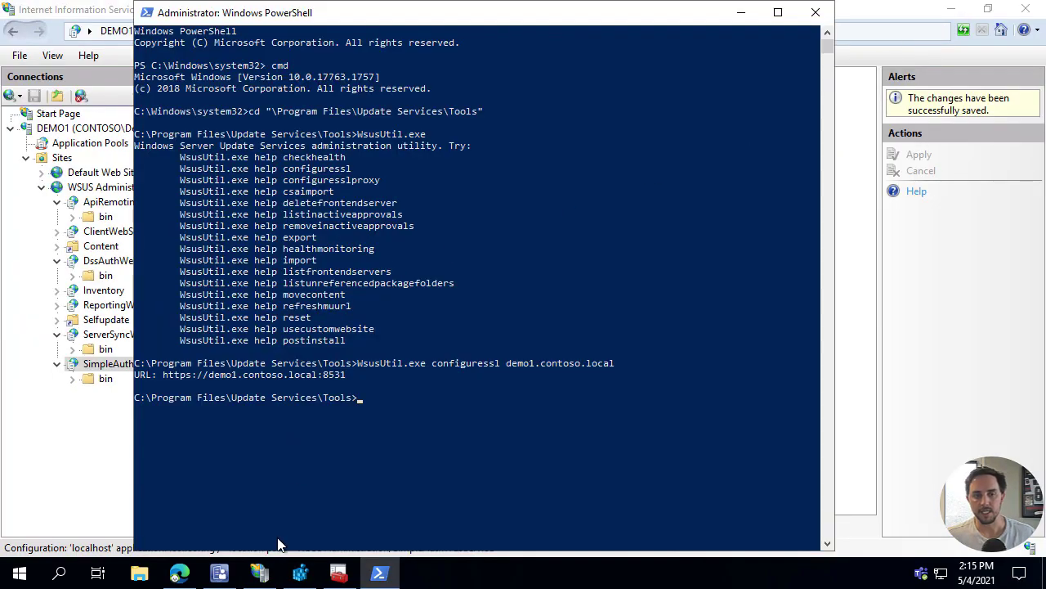
Step: Enable Require SSL communication to the WSUS server in the software update point properties and save
left_click(219, 572)
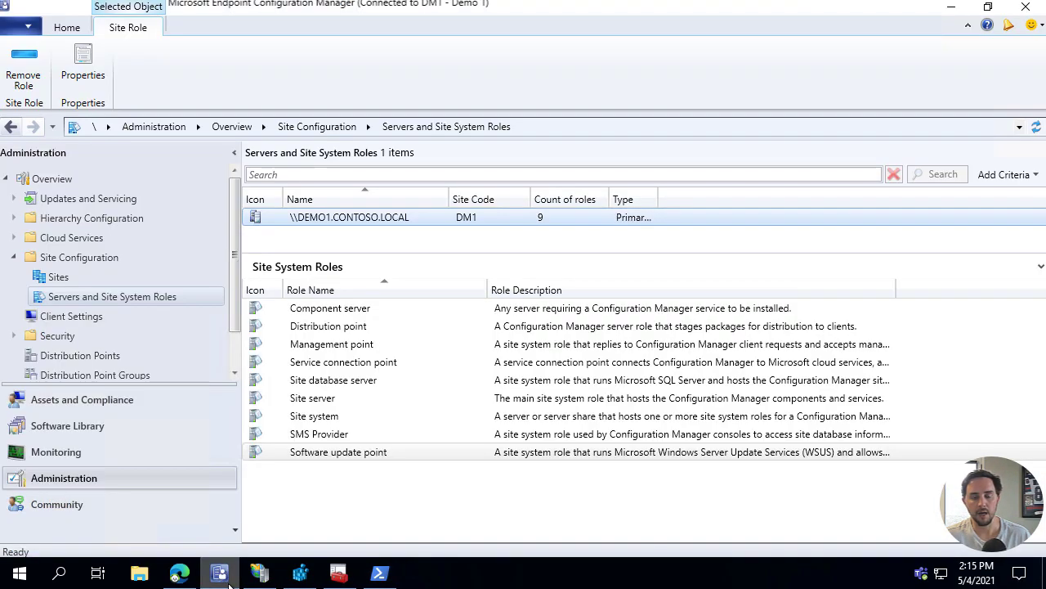
double_click(343, 455)
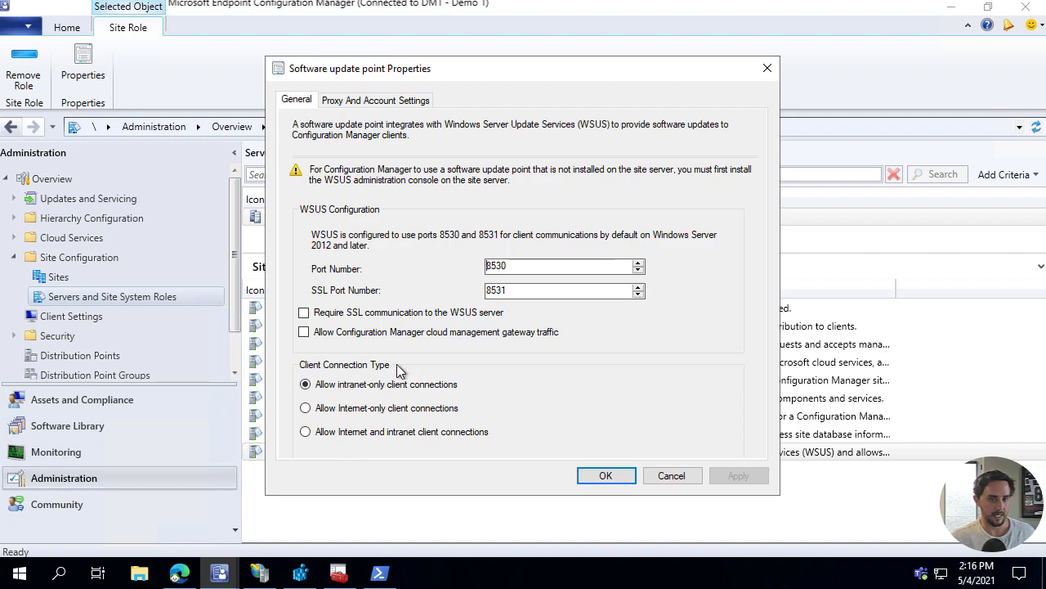
left_click(390, 318)
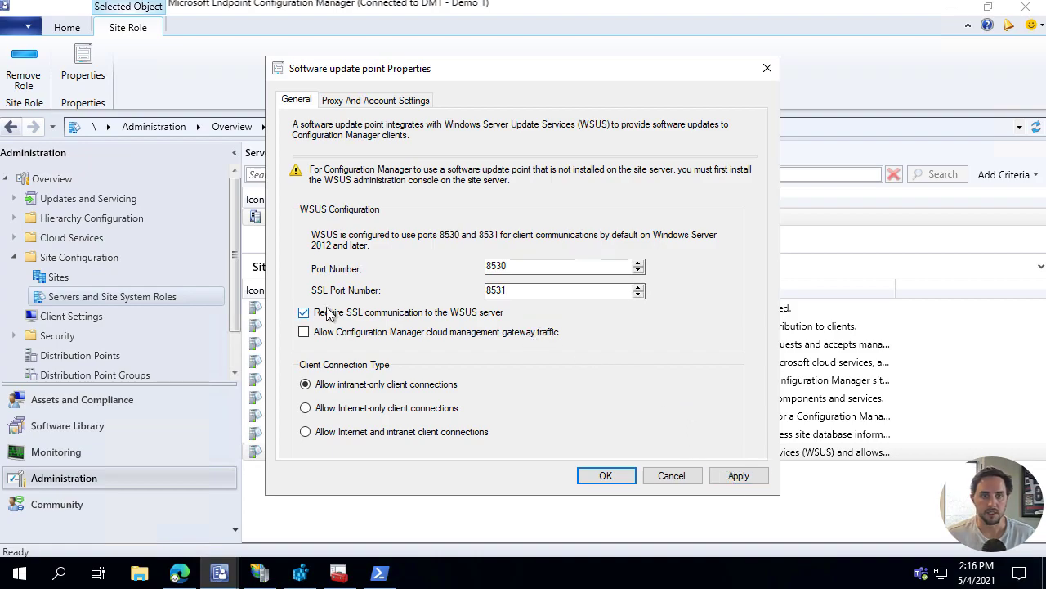
left_click(740, 477)
left_click(614, 481)
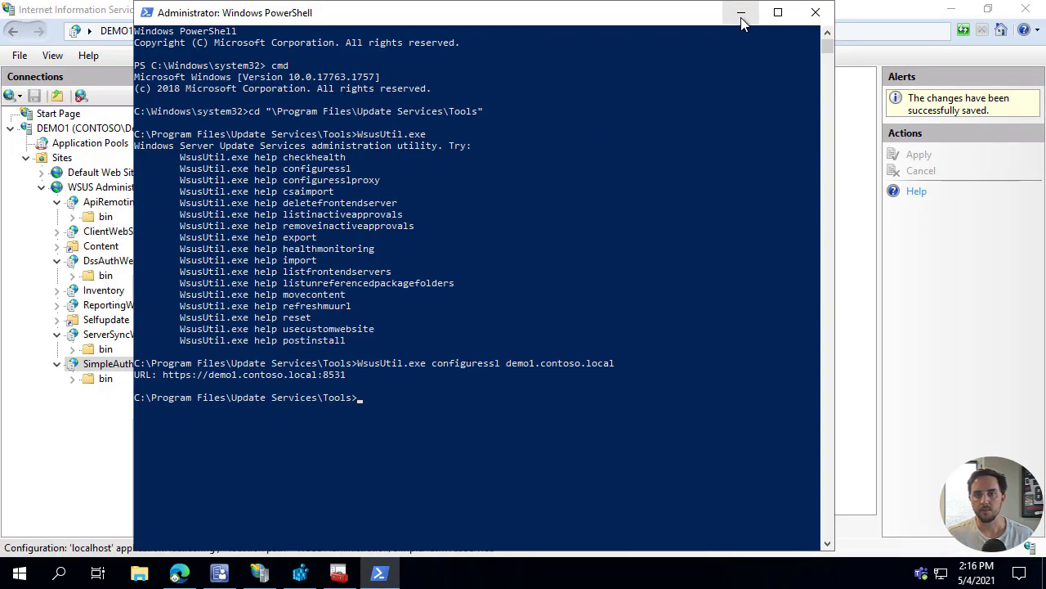
Step: Minimize PowerShell, IIS Manager and the certificates console to clear the desktop
left_click(742, 17)
left_click(950, 8)
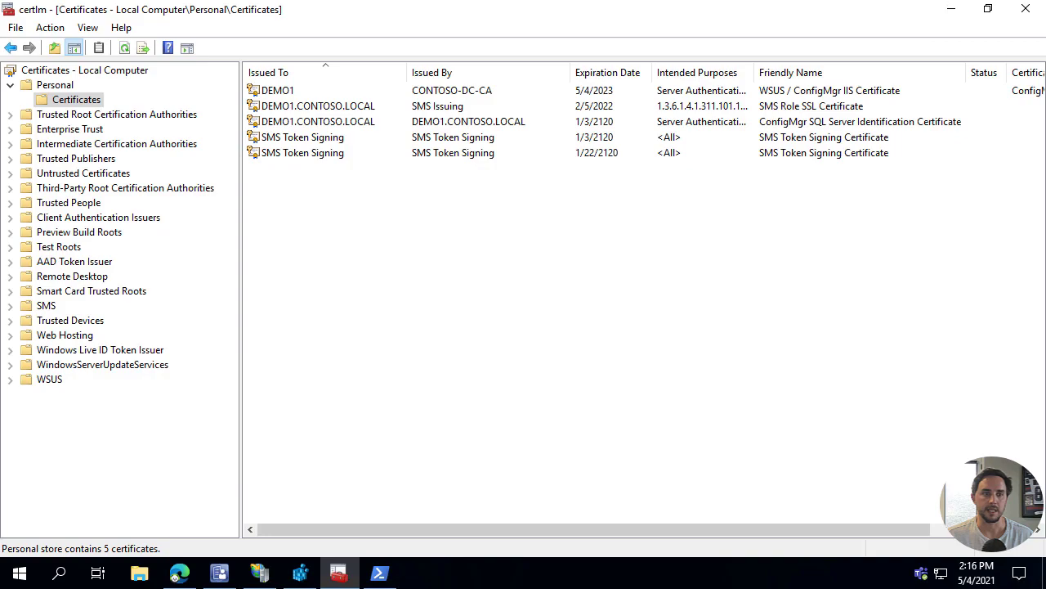
left_click(951, 8)
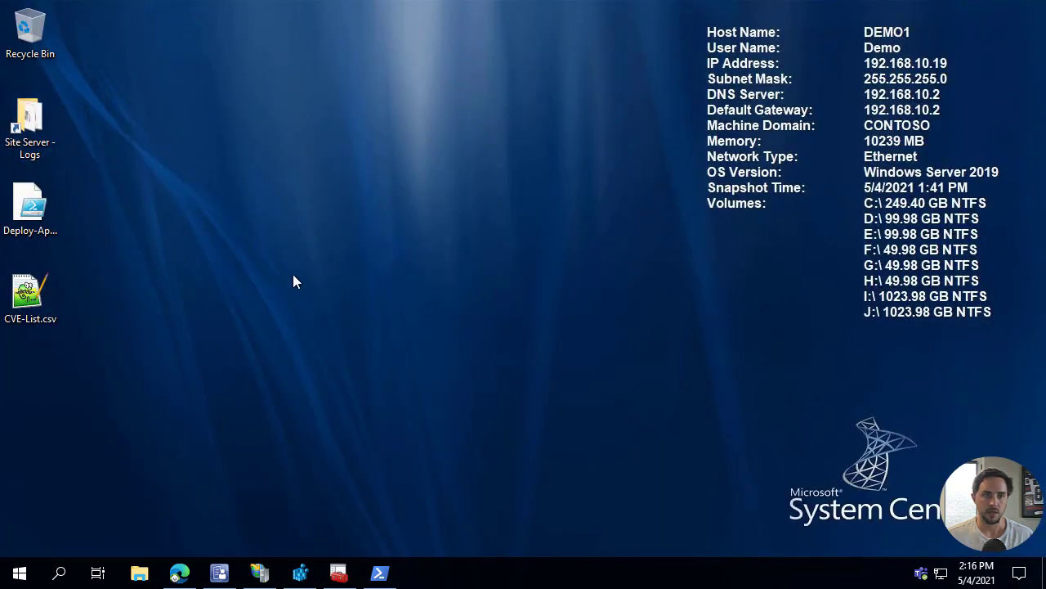
Step: Open WCM.log from the site server Logs folder maximized in CMTrace, highlighting Configuration successful
key("alt+Tab")
left_click(460, 349)
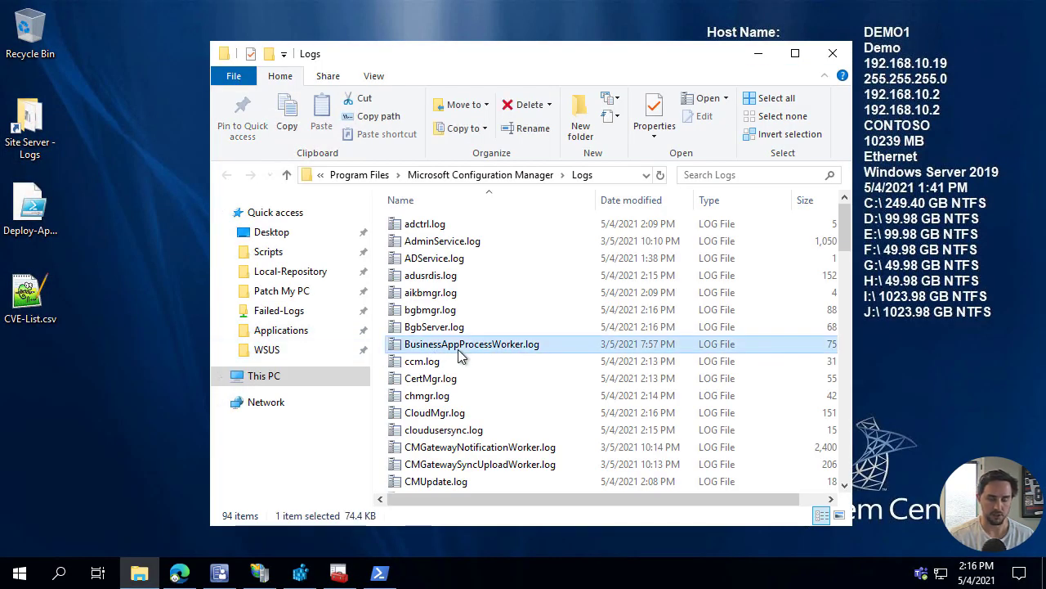
key("w")
key("Return")
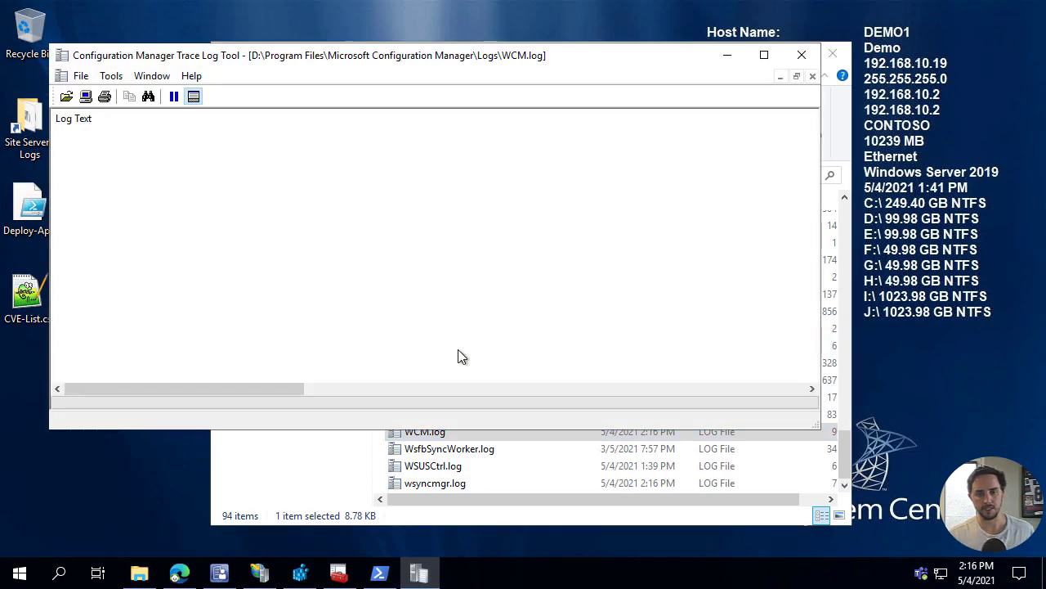
left_click(764, 55)
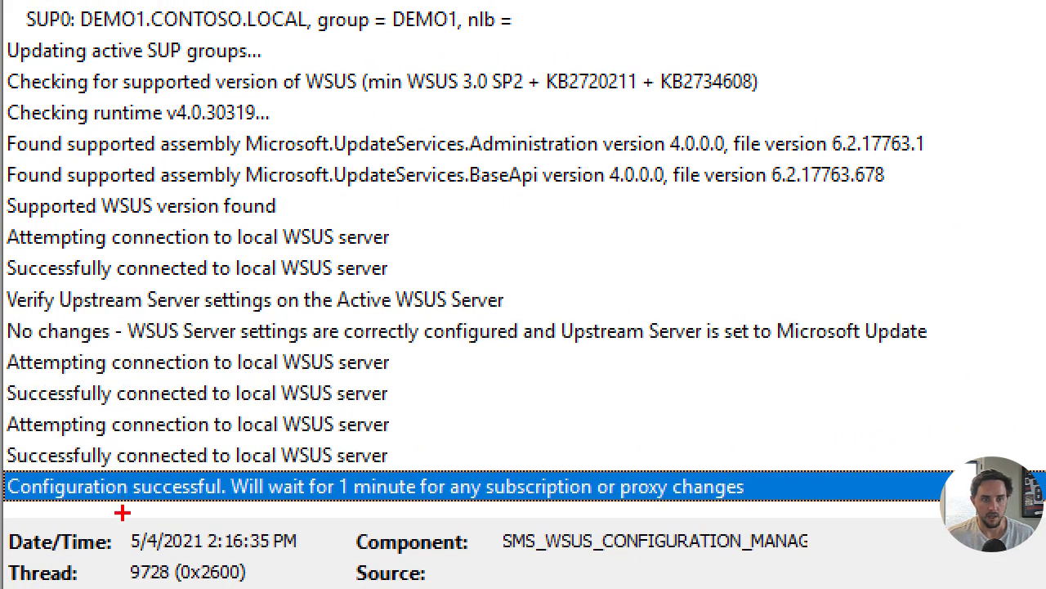
left_click_drag(122, 511, 87, 556)
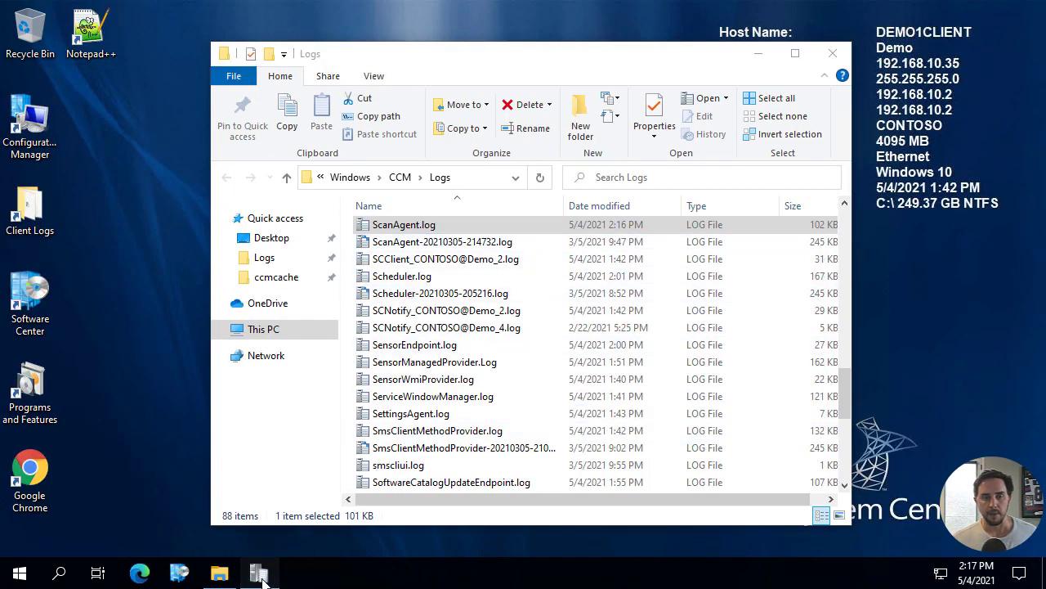
Step: In LocationServices.log, highlight the old WSUS Path entry using http port 8530
left_click(260, 572)
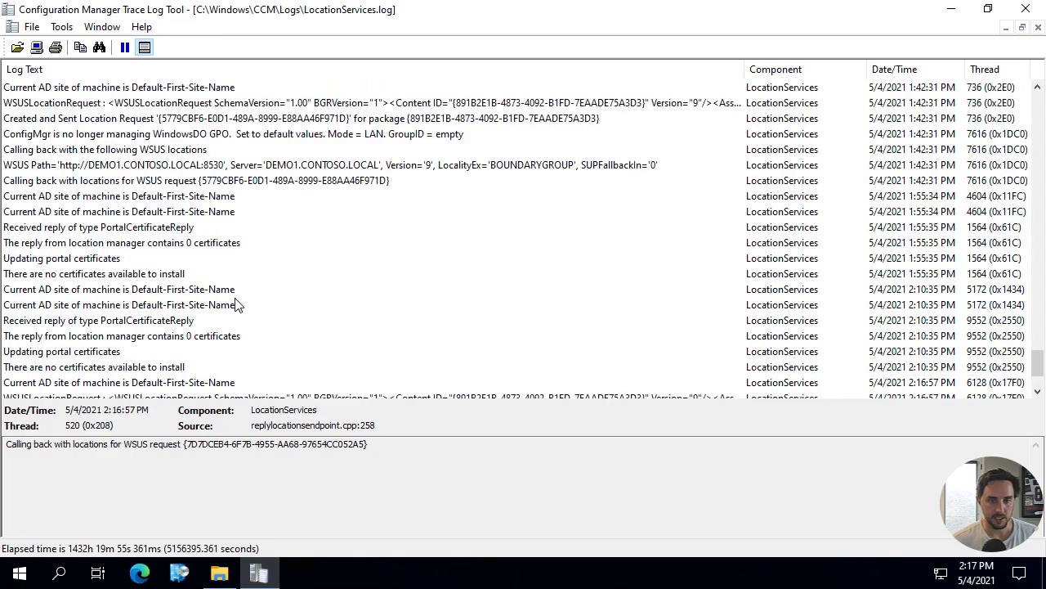
scroll(245, 288, "up", 1)
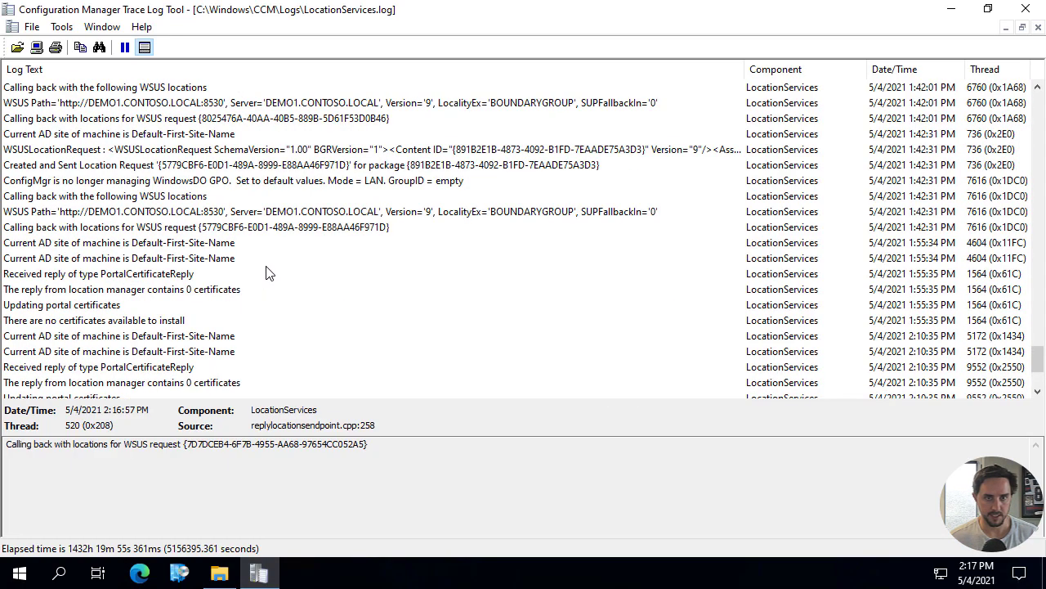
left_click(258, 214)
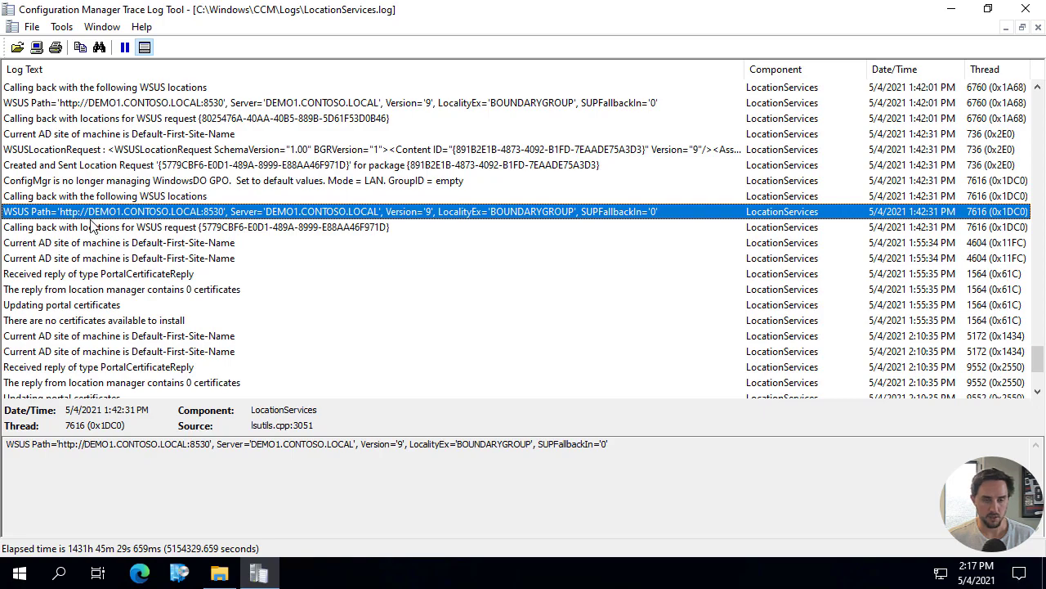
left_click_drag(51, 197, 237, 229)
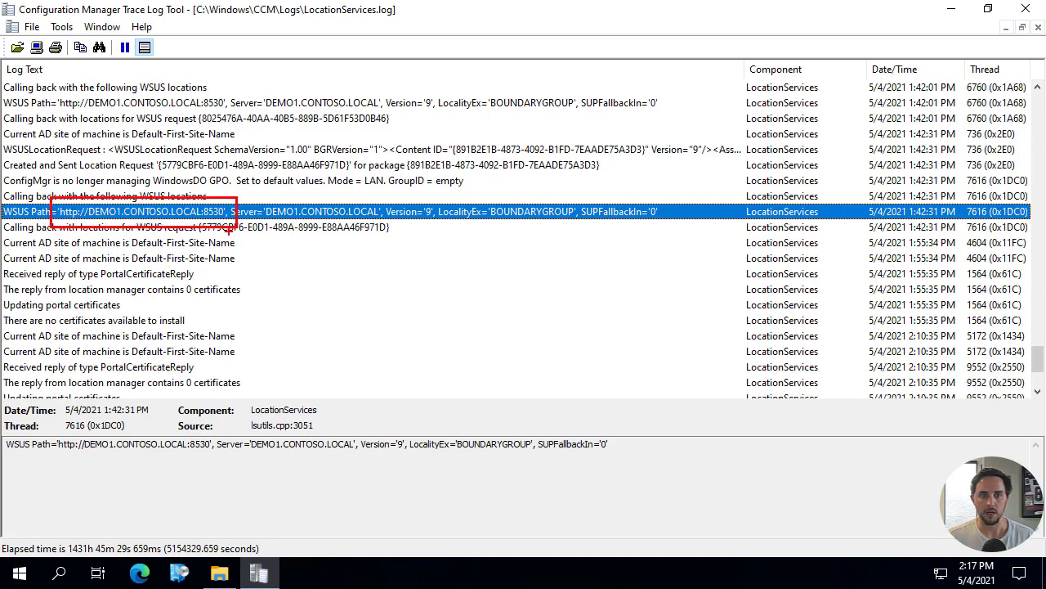
key("Escape")
scroll(102, 229, "down", 3)
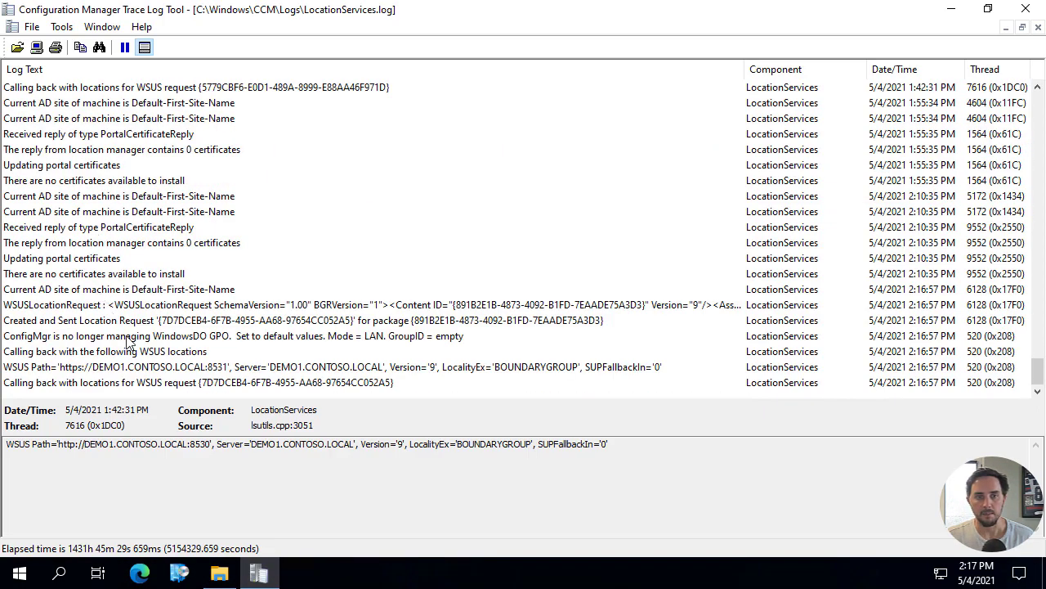
left_click(135, 368)
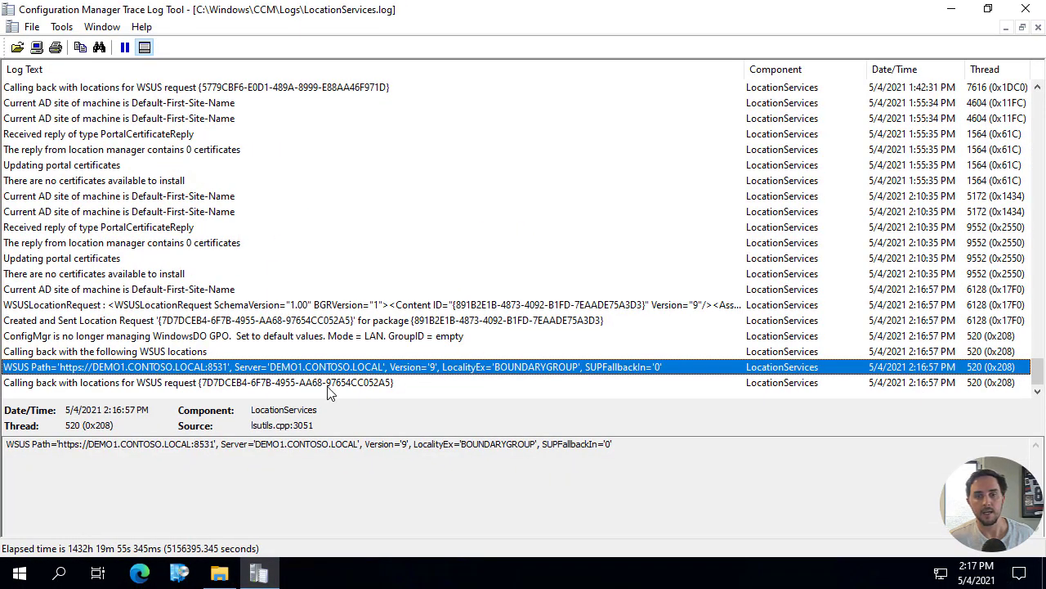
left_click(647, 417)
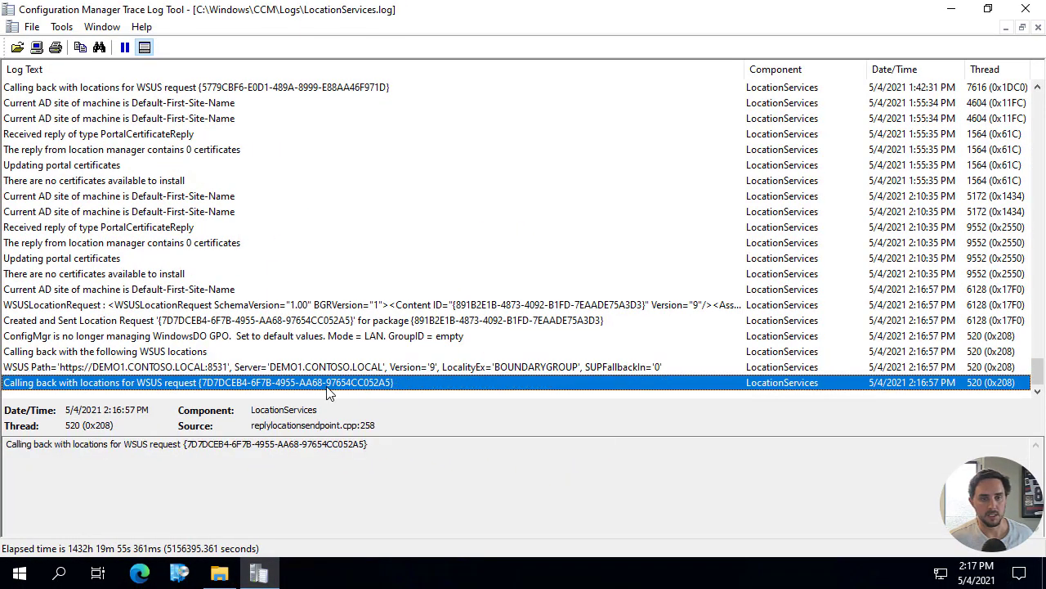
left_click(951, 8)
Step: Open ScanAgent.log and run the Software Updates Scan Cycle from the Configuration Manager client actions
left_click(400, 278)
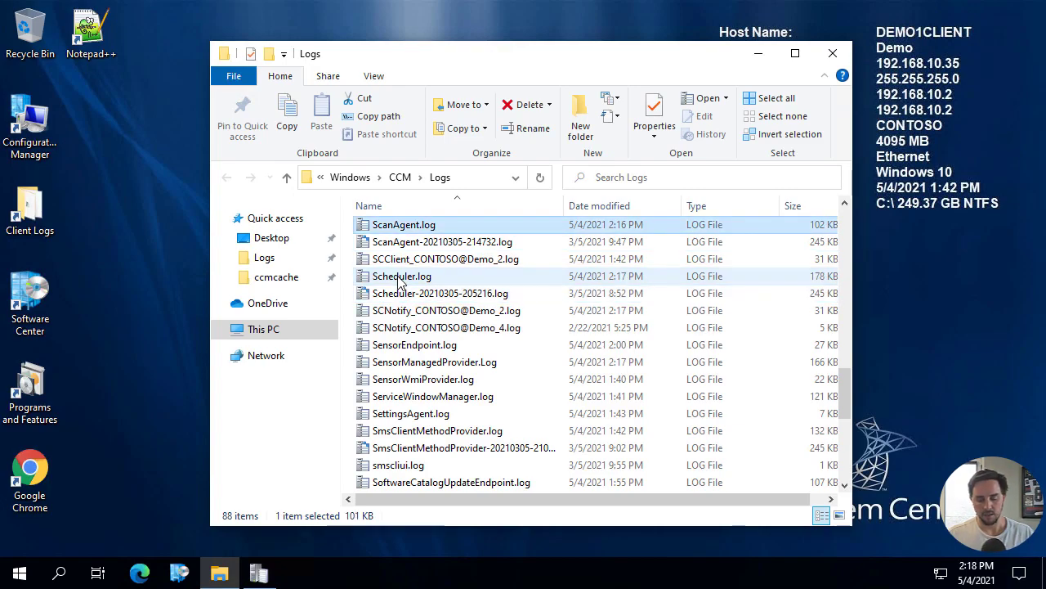
key("Return")
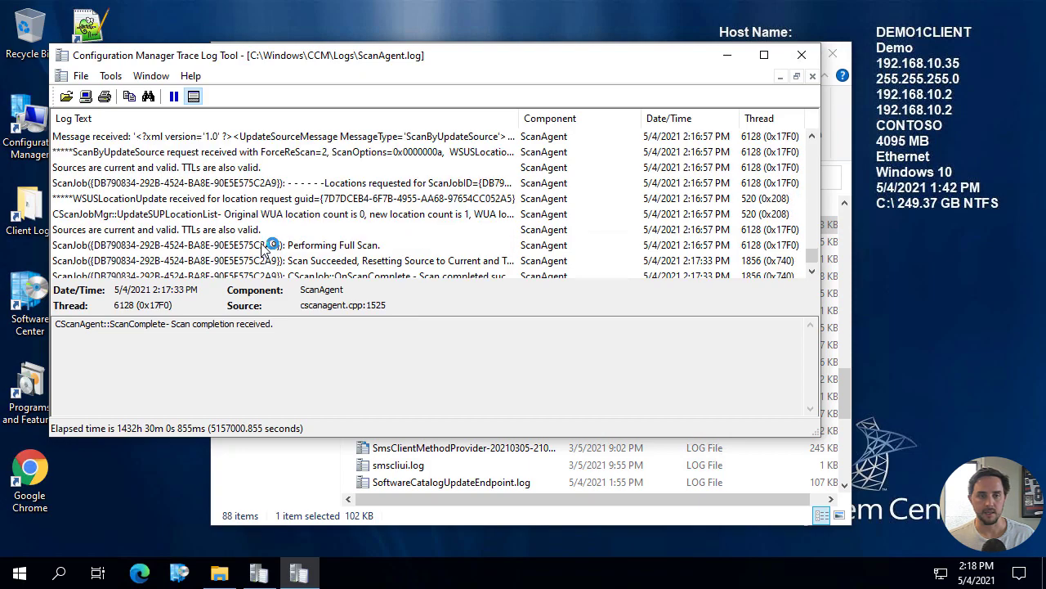
double_click(33, 122)
left_click(279, 122)
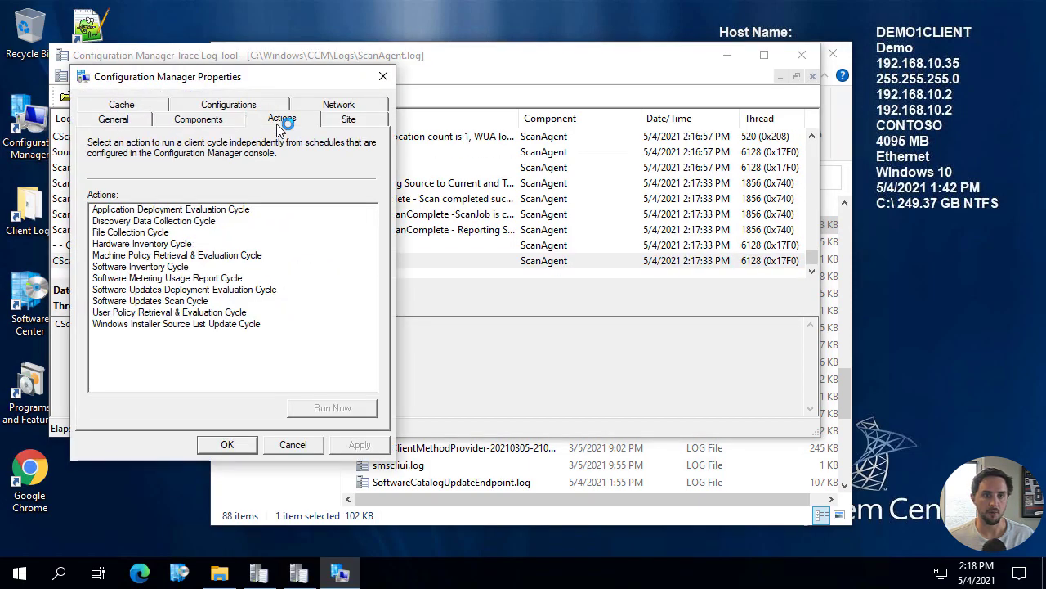
left_click(149, 300)
left_click(331, 407)
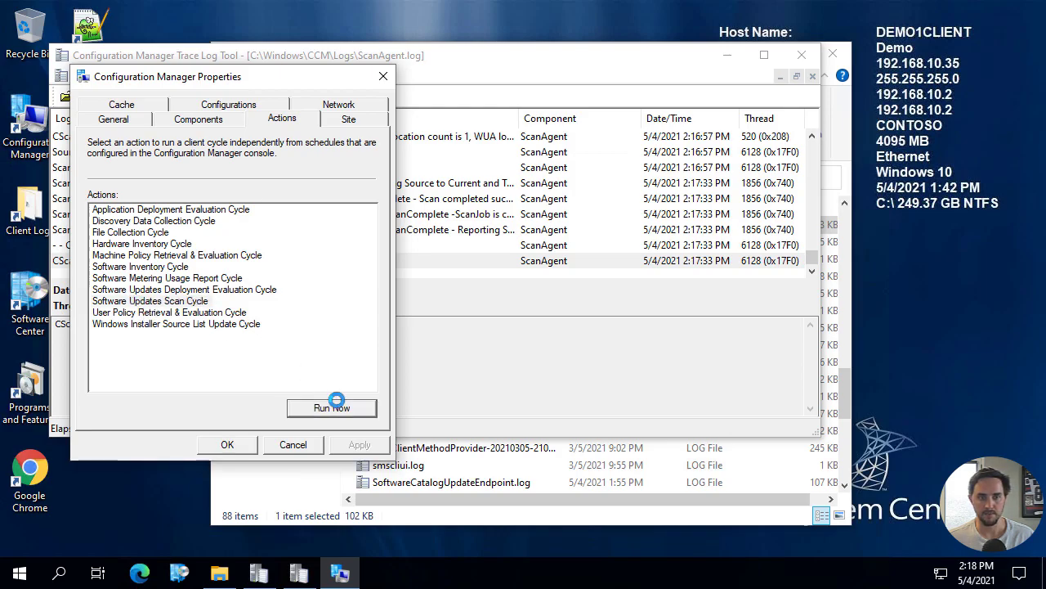
Step: Confirm in ScanAgent.log that the 2:18:13 PM full scan completed successfully
left_click(774, 57)
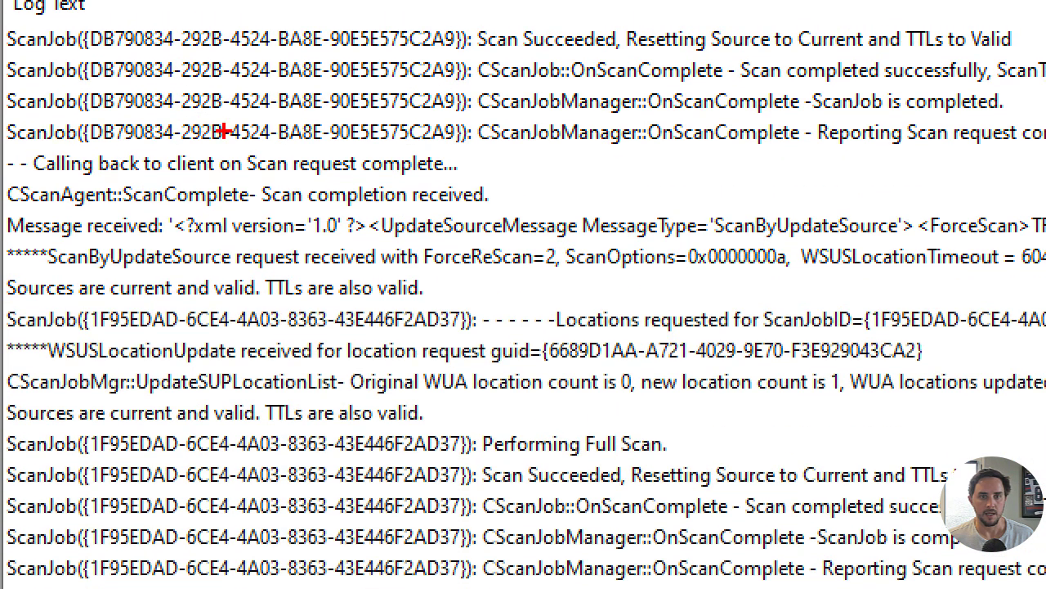
left_click_drag(470, 165, 613, 166)
key("Escape")
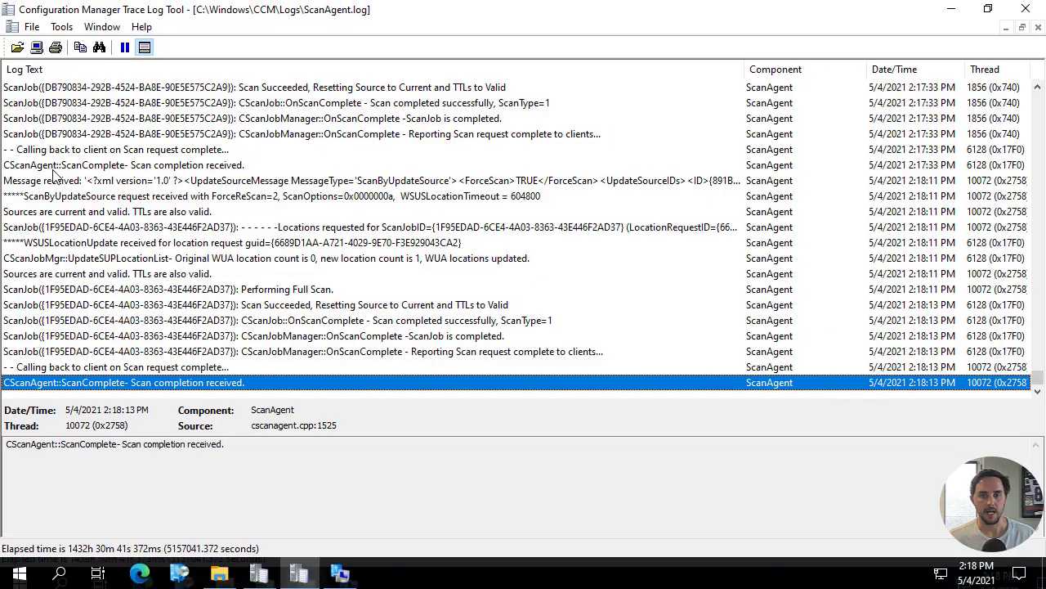